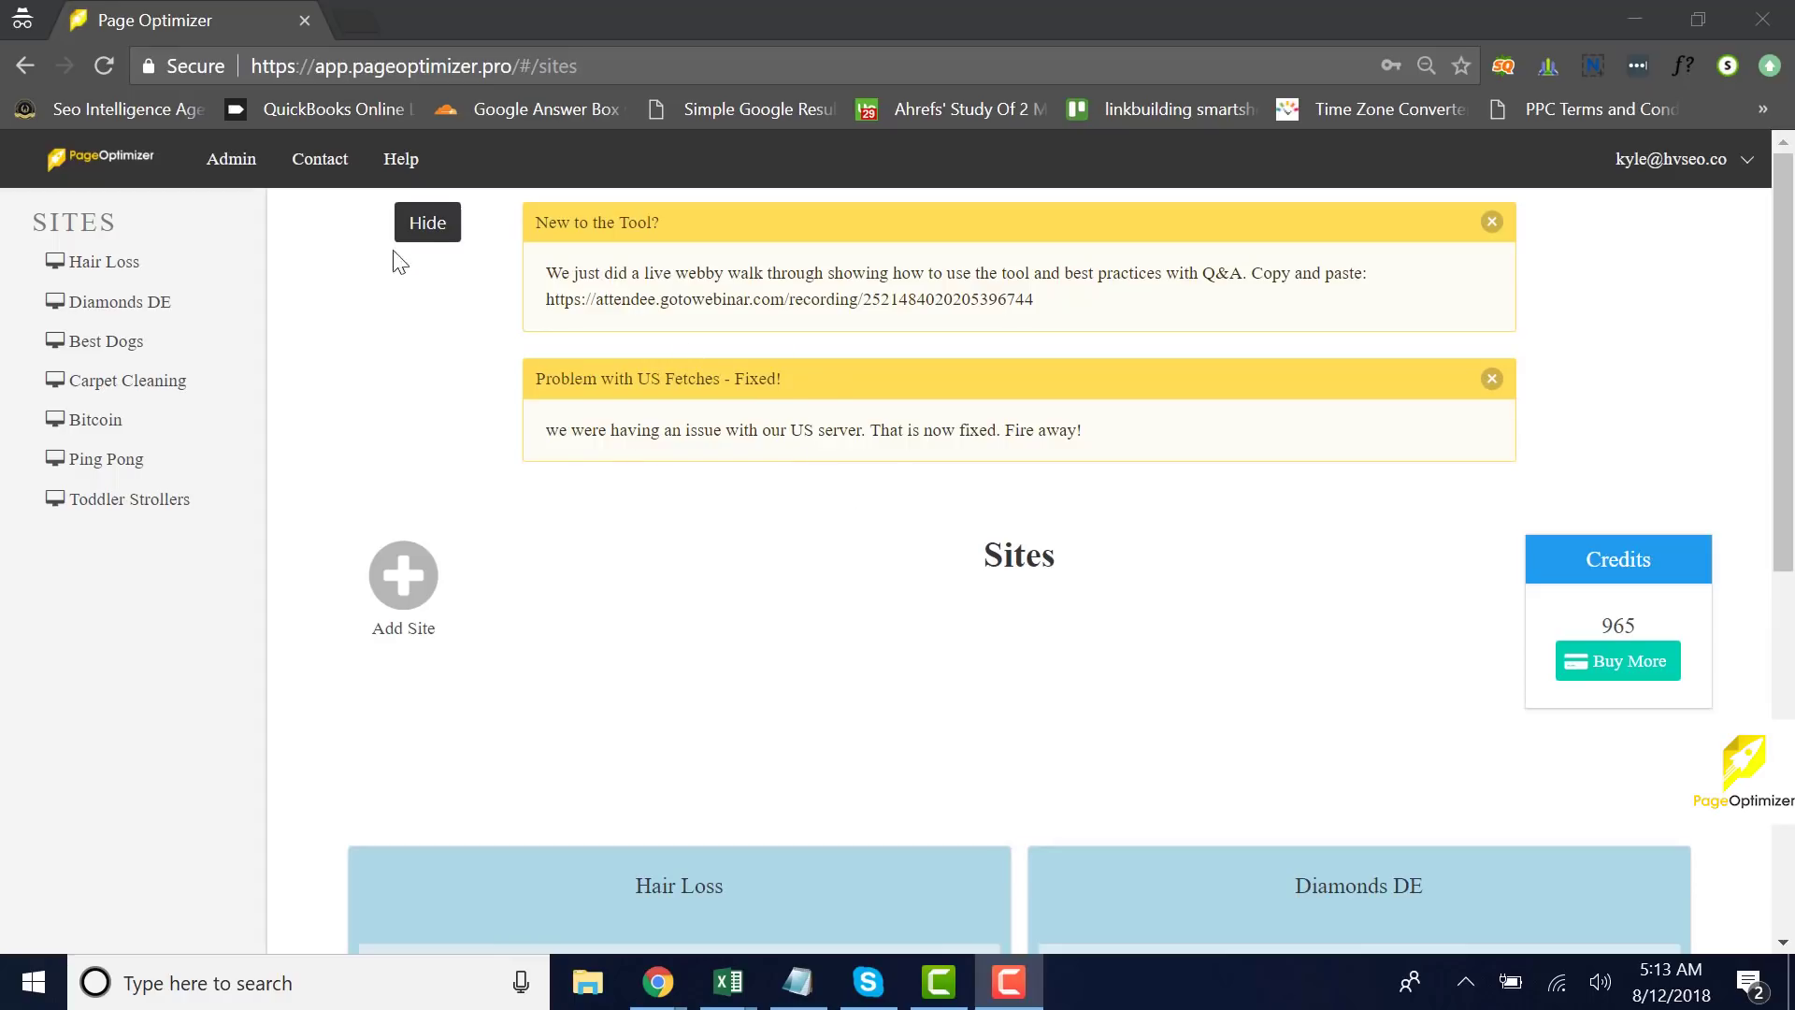
# - Hide the announcements and begin a new site with the project name Strollers
pyautogui.click(437, 241)
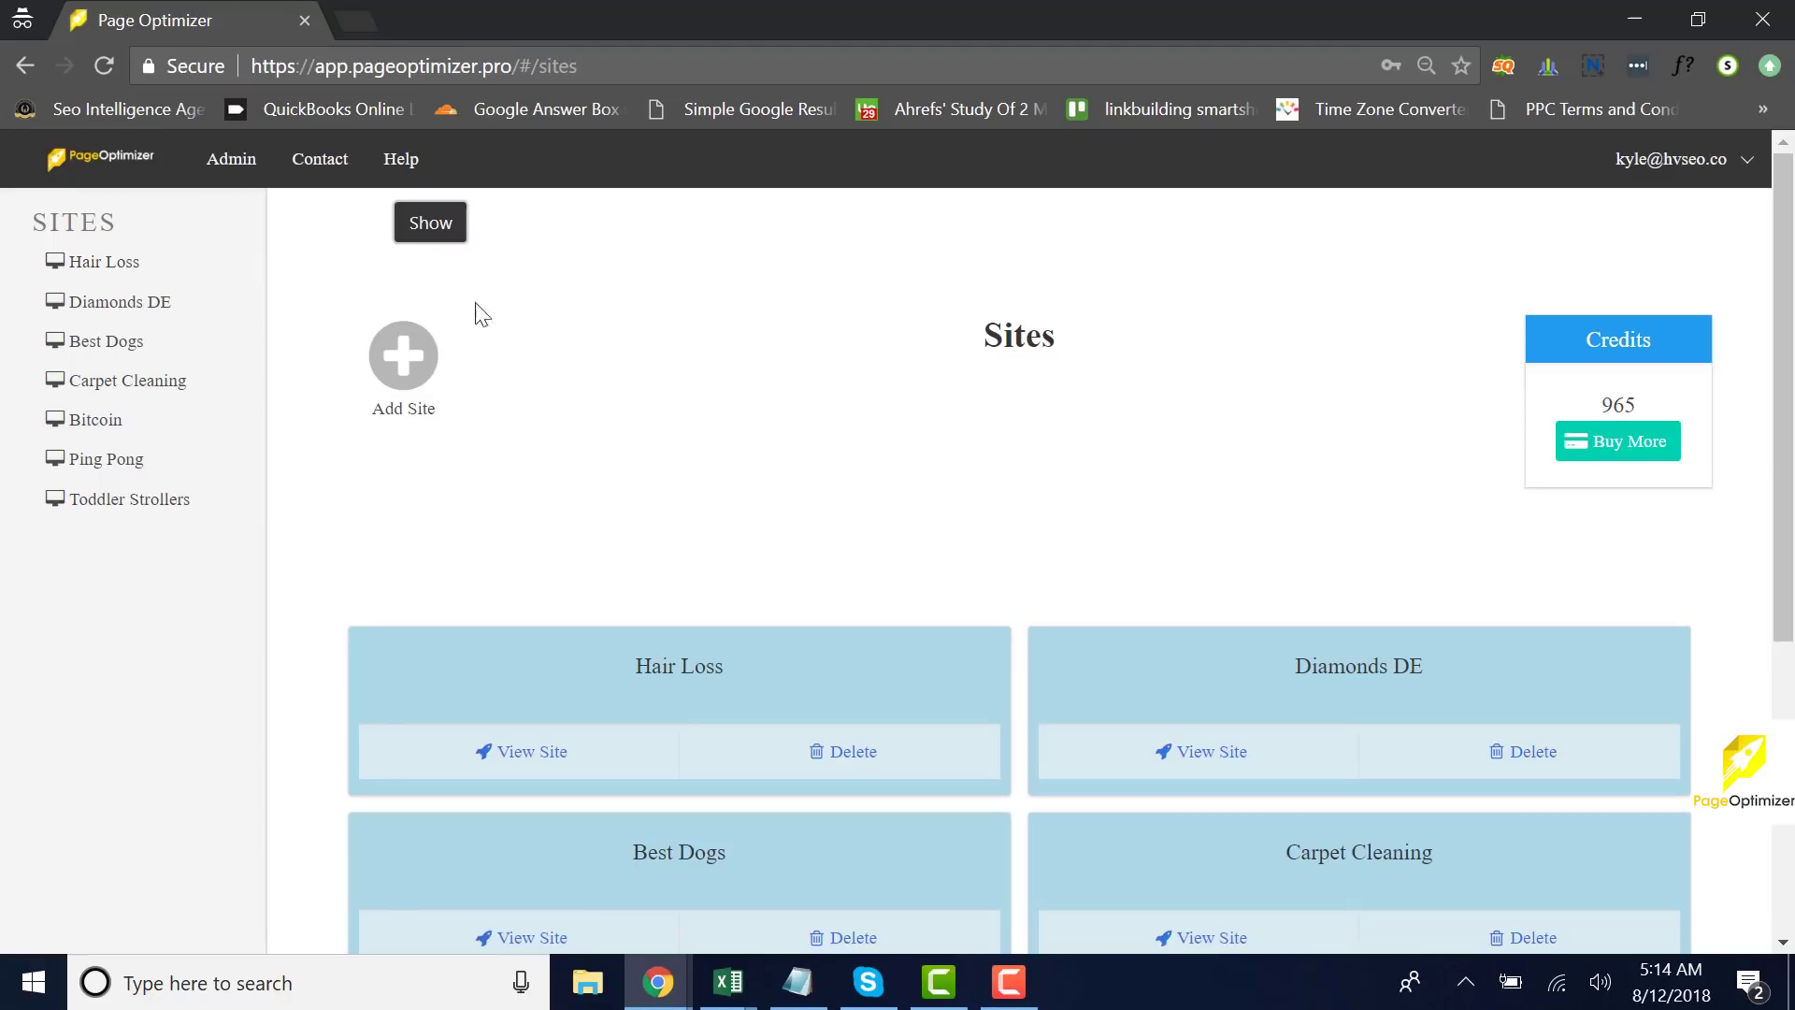
pyautogui.click(385, 379)
pyautogui.click(496, 633)
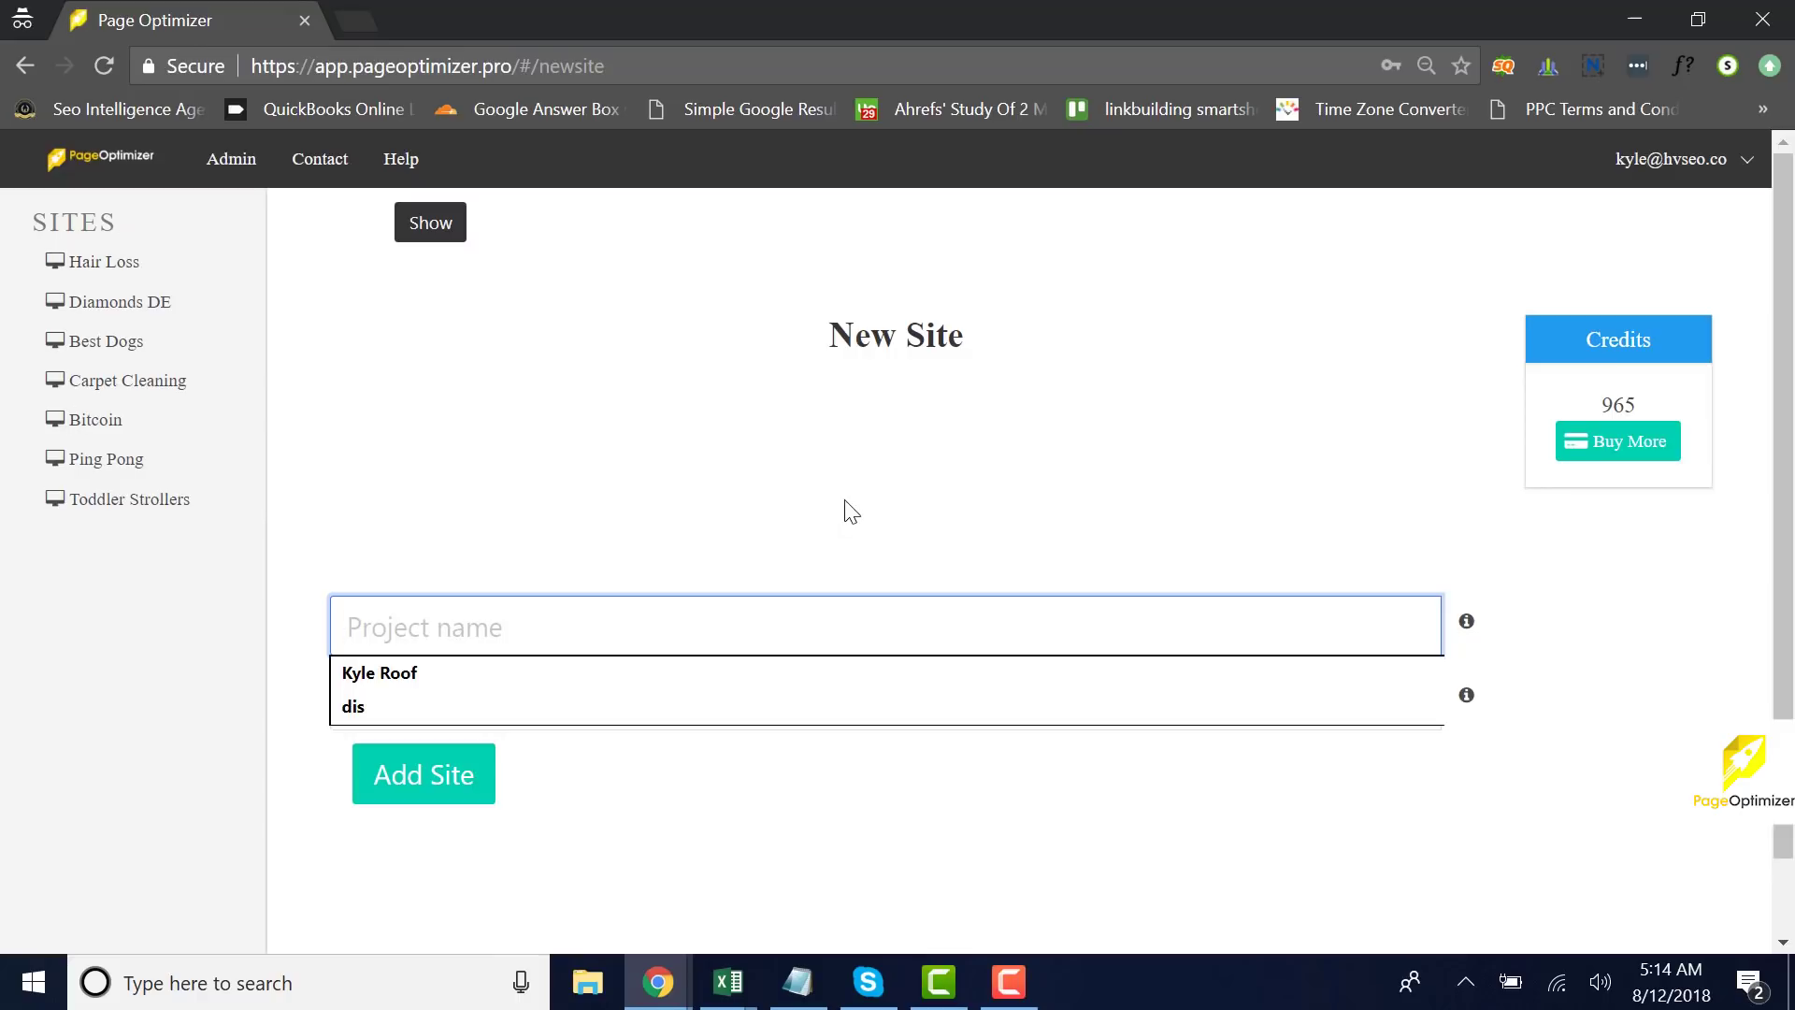
pyautogui.write('S')
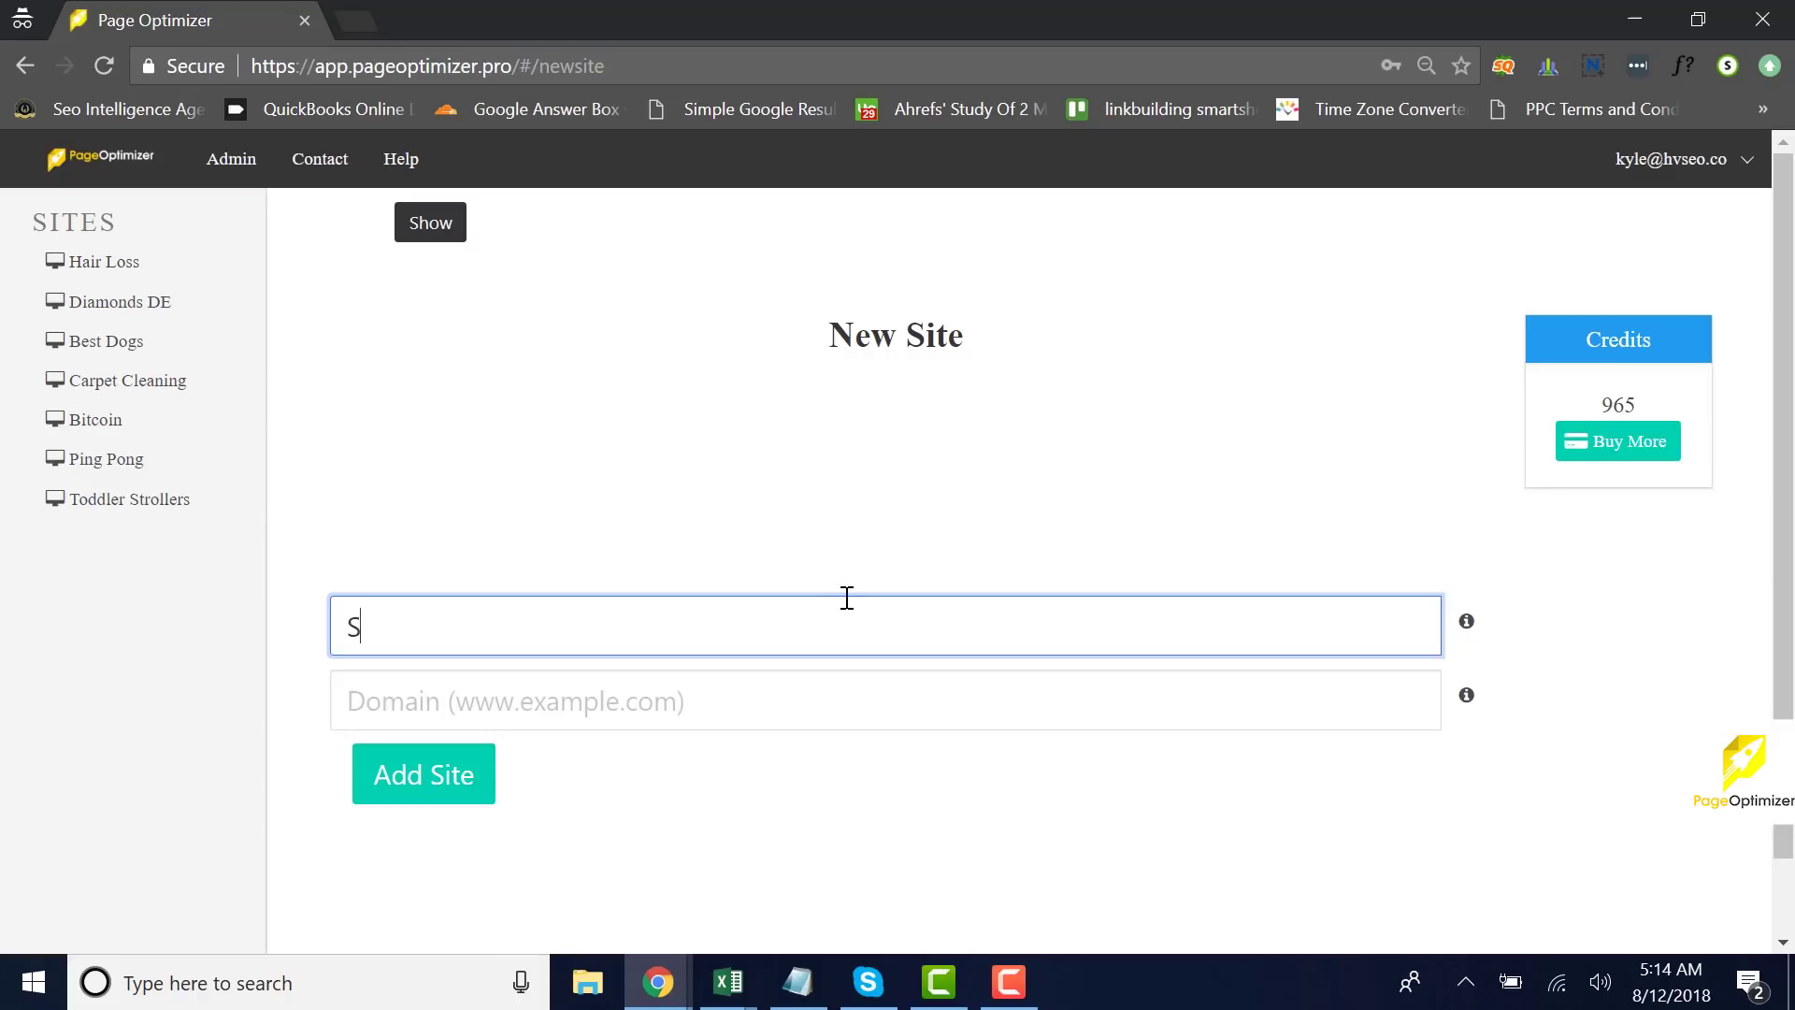
pyautogui.write('trollers')
pyautogui.moveTo(797, 982)
pyautogui.click(797, 982)
pyautogui.moveTo(806, 396); pyautogui.dragTo(629, 397)
pyautogui.hotkey('ctrl', 'c')
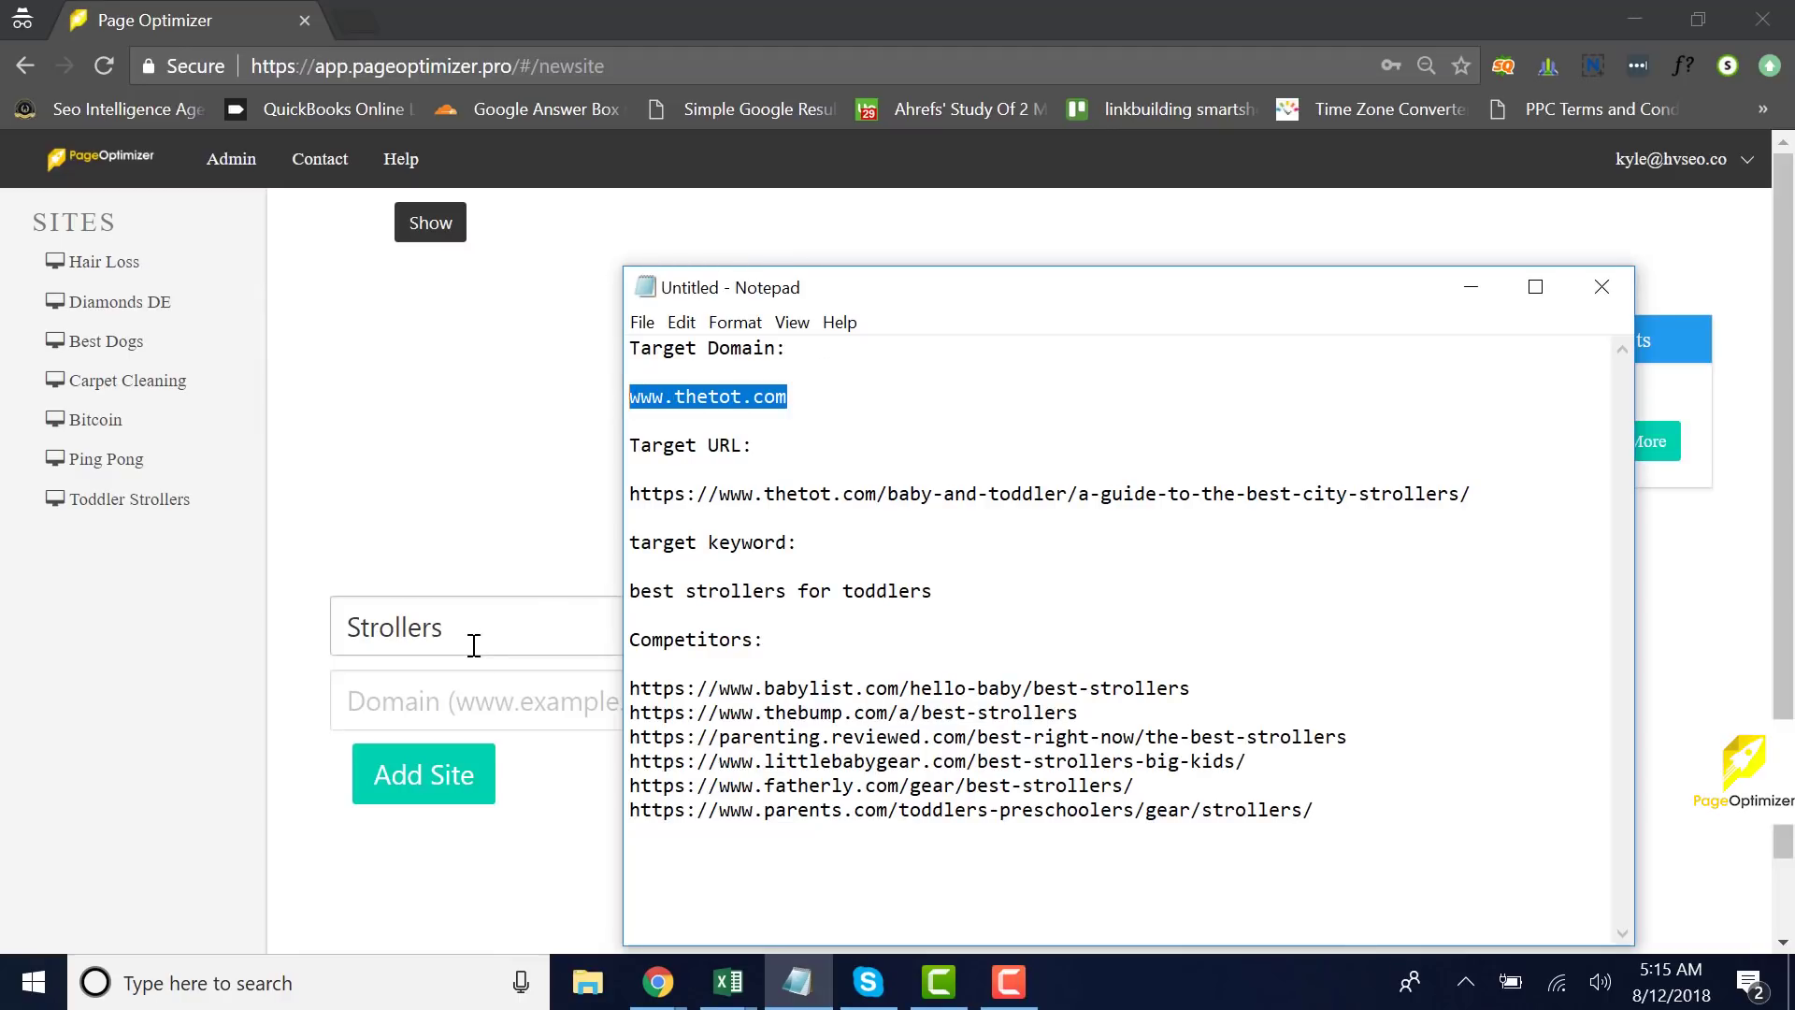
pyautogui.click(485, 697)
pyautogui.hotkey('ctrl', 'v')
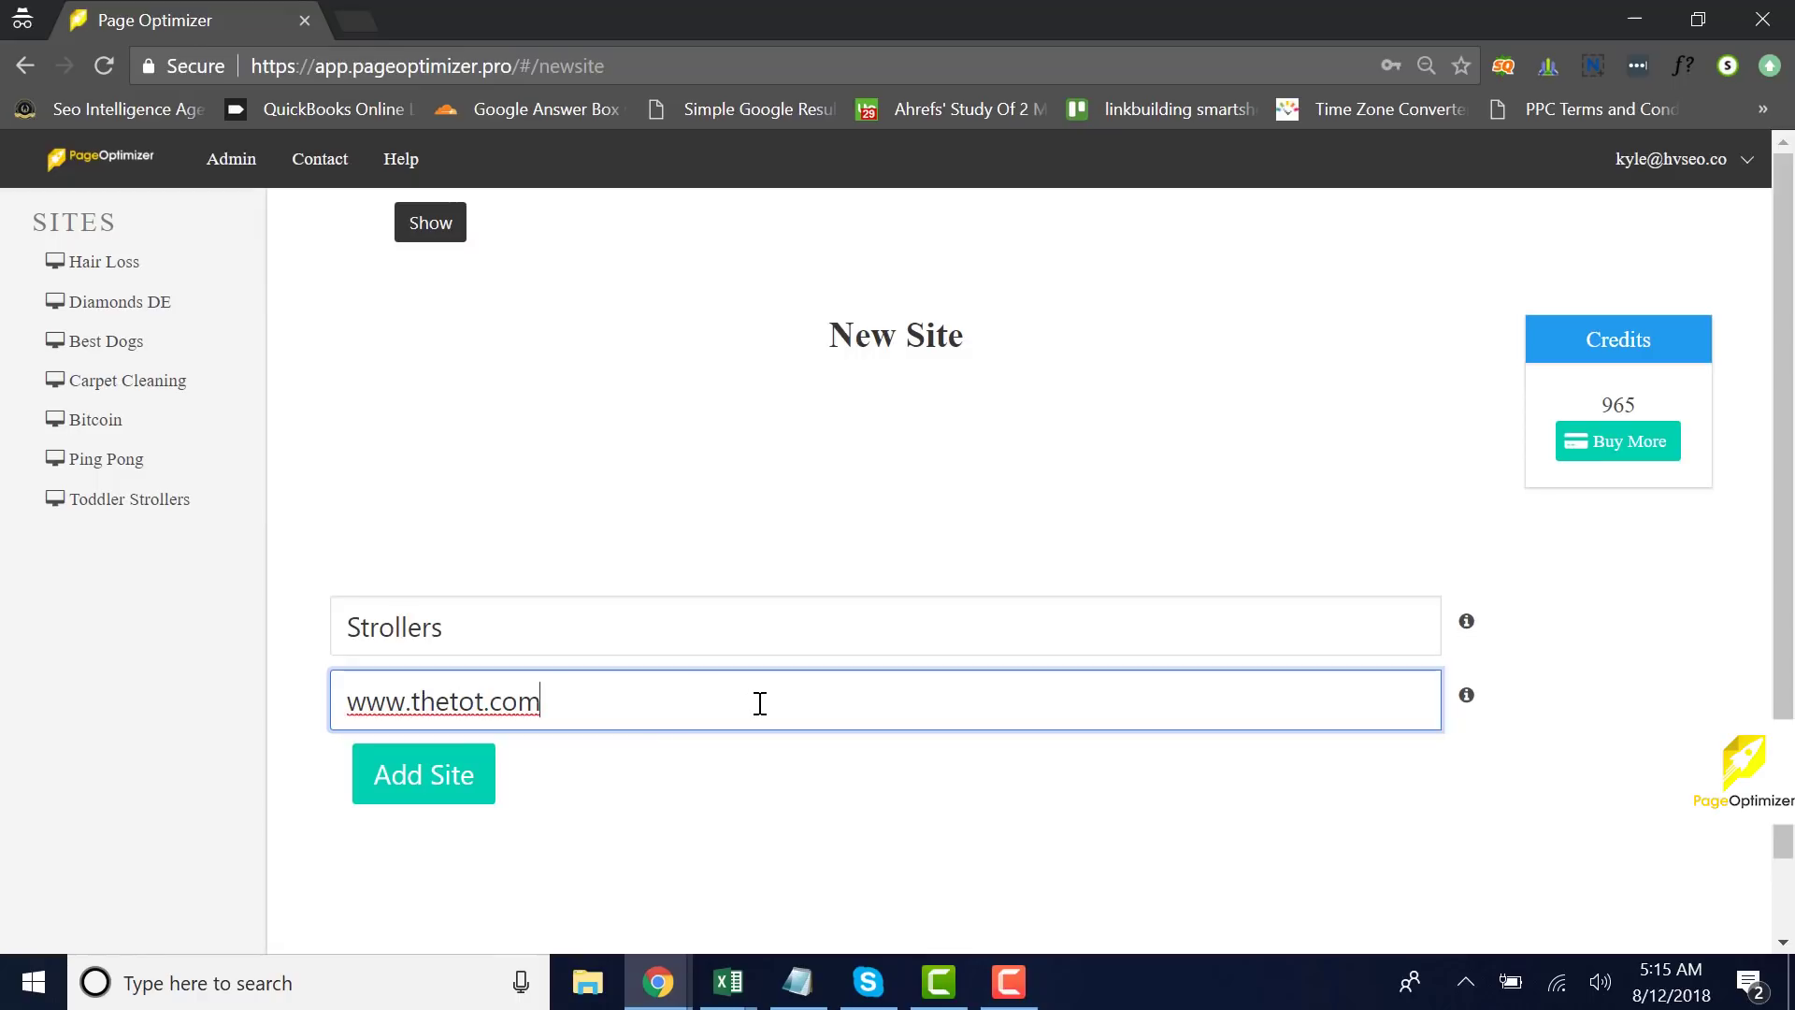
pyautogui.click(461, 790)
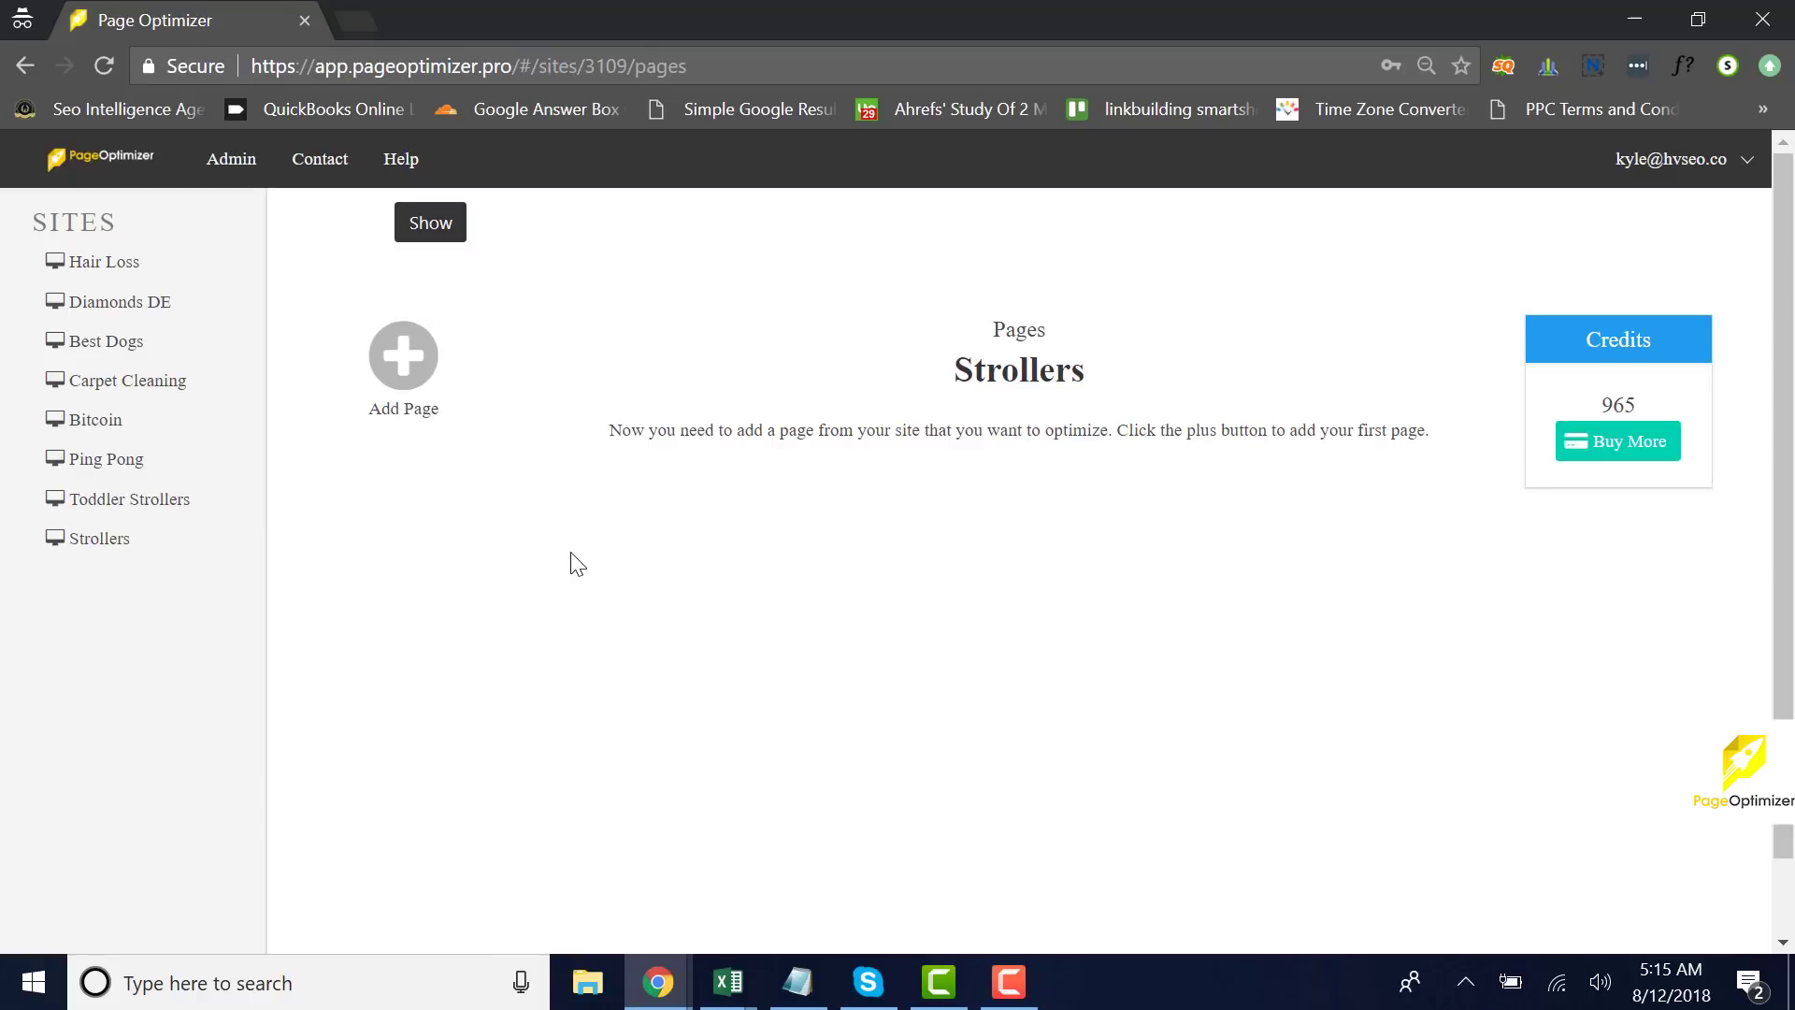
# - Begin a new page in the Strollers site and name it Toddler Strollers
pyautogui.click(426, 379)
pyautogui.scroll(-2, 1028, 439)
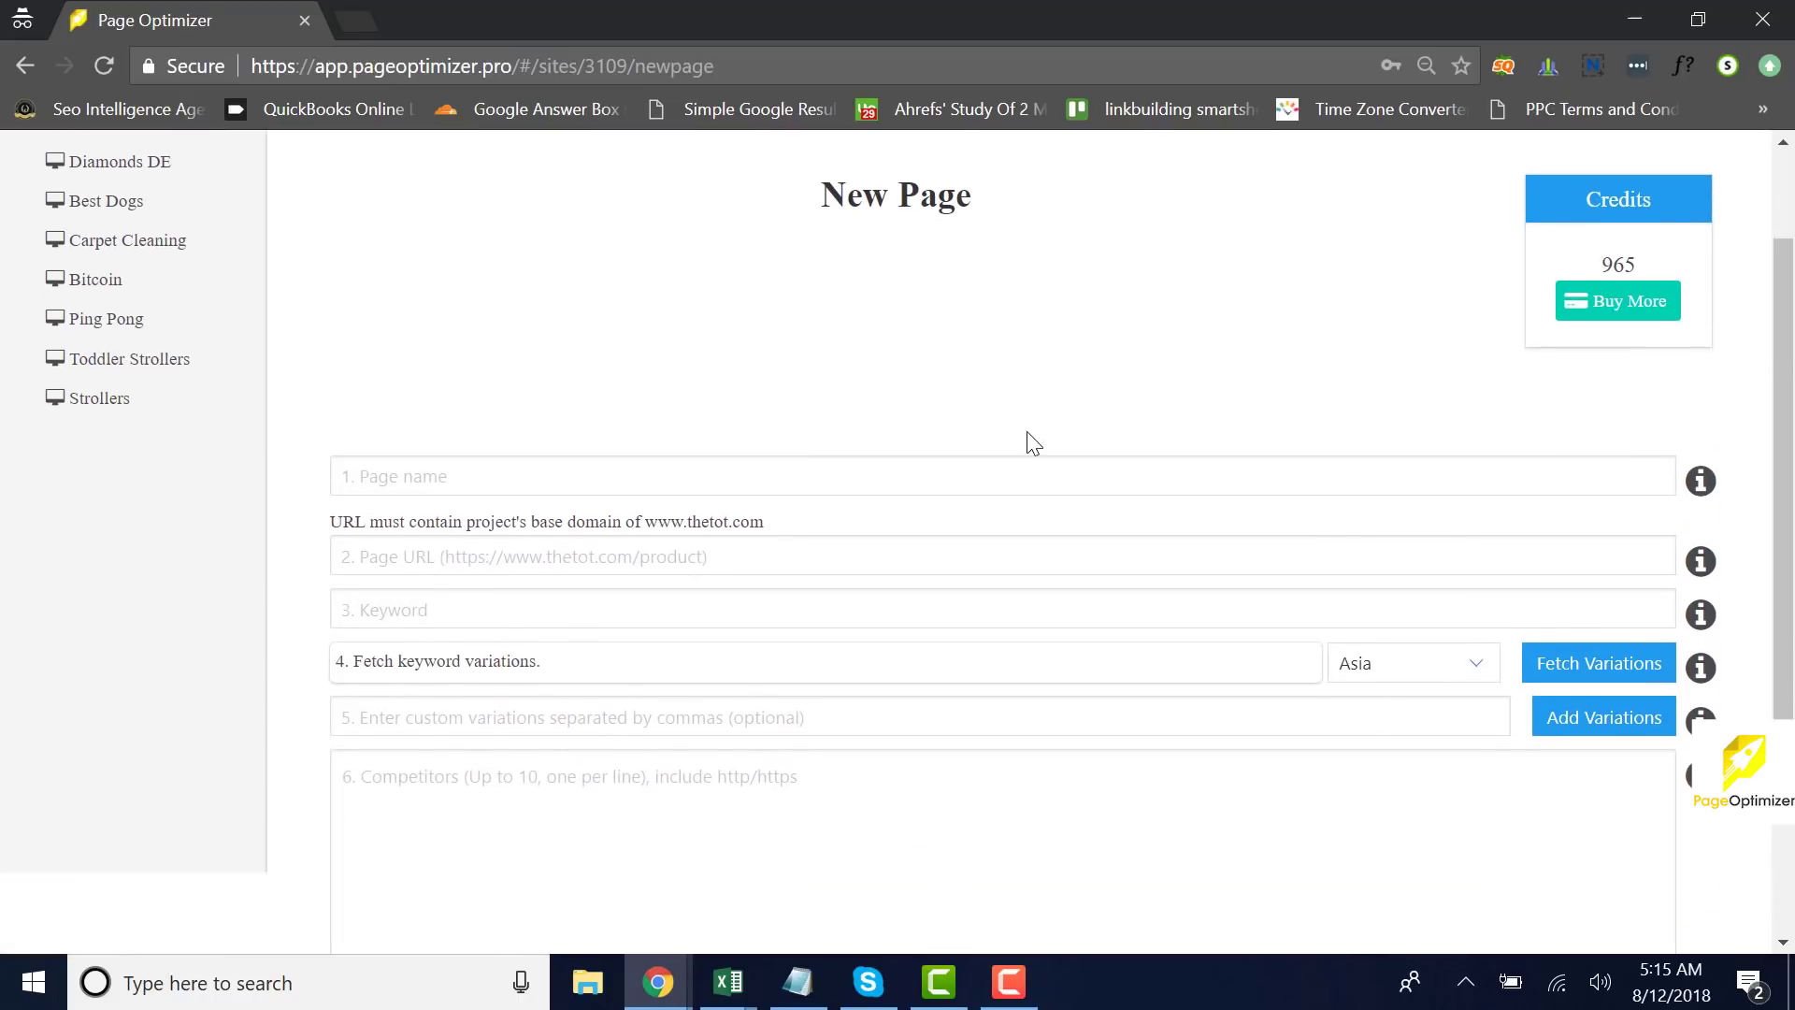
pyautogui.click(603, 481)
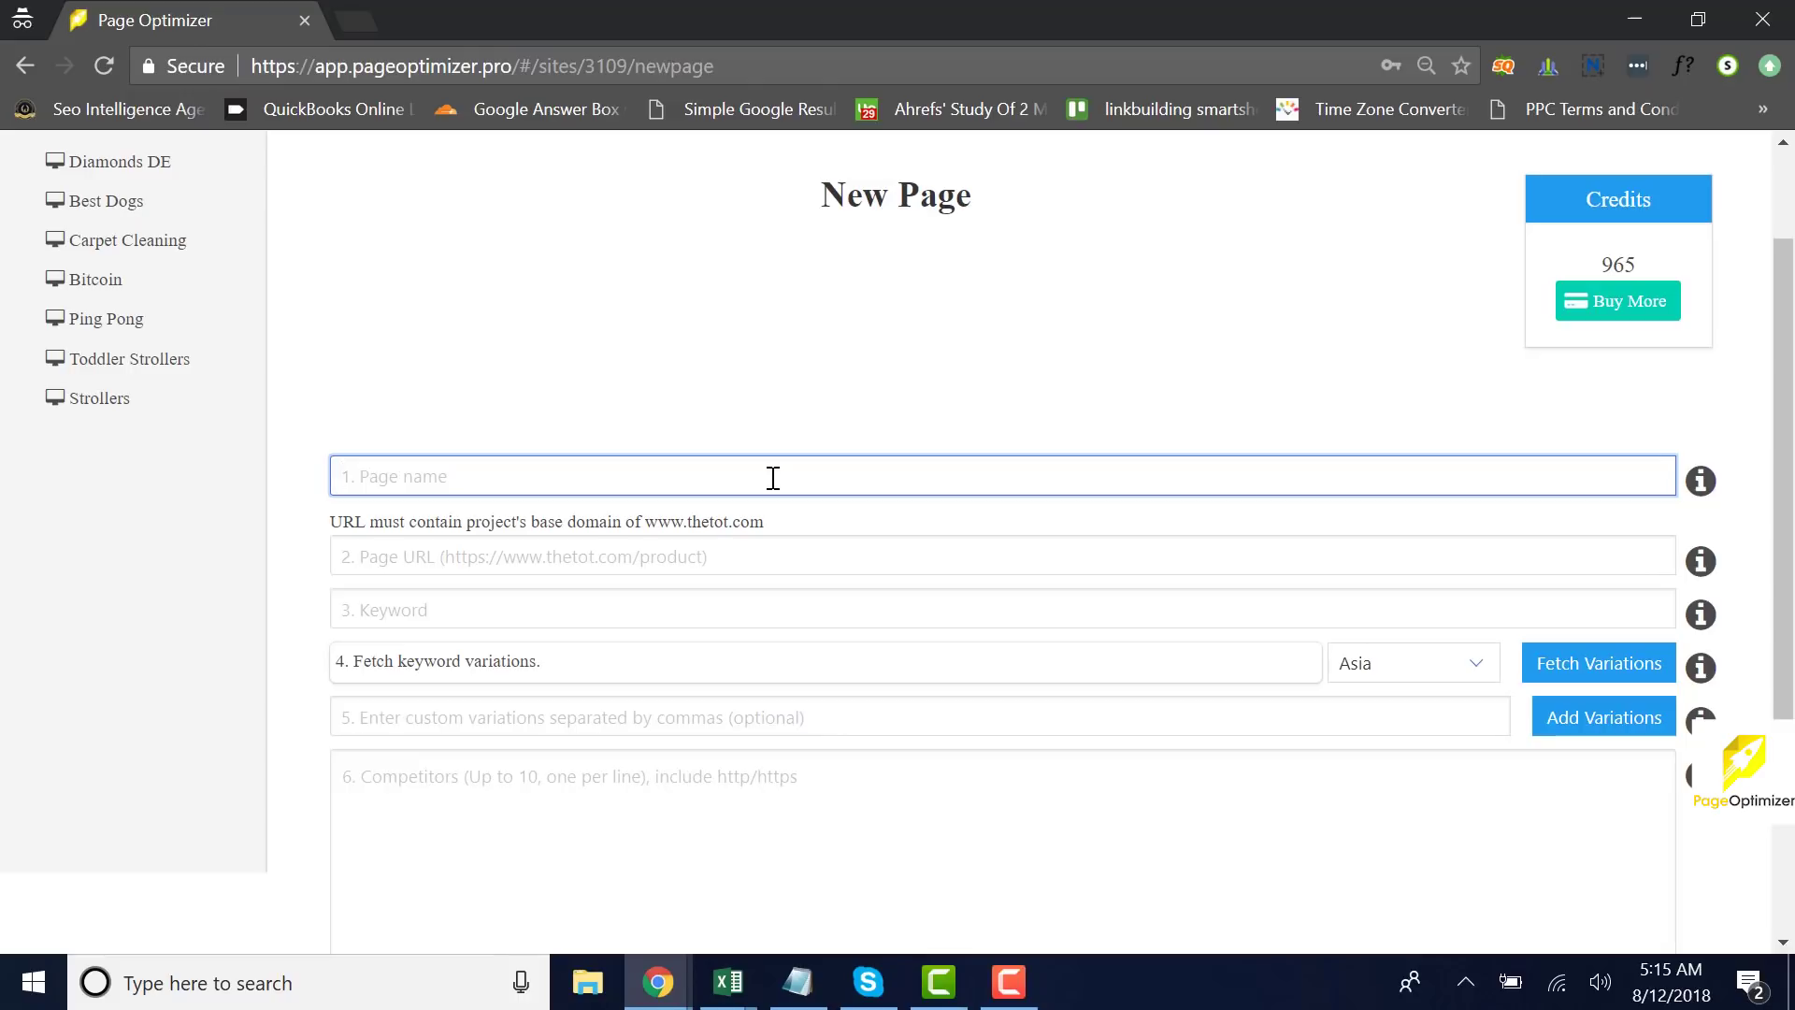
pyautogui.write('Toddler Strollers')
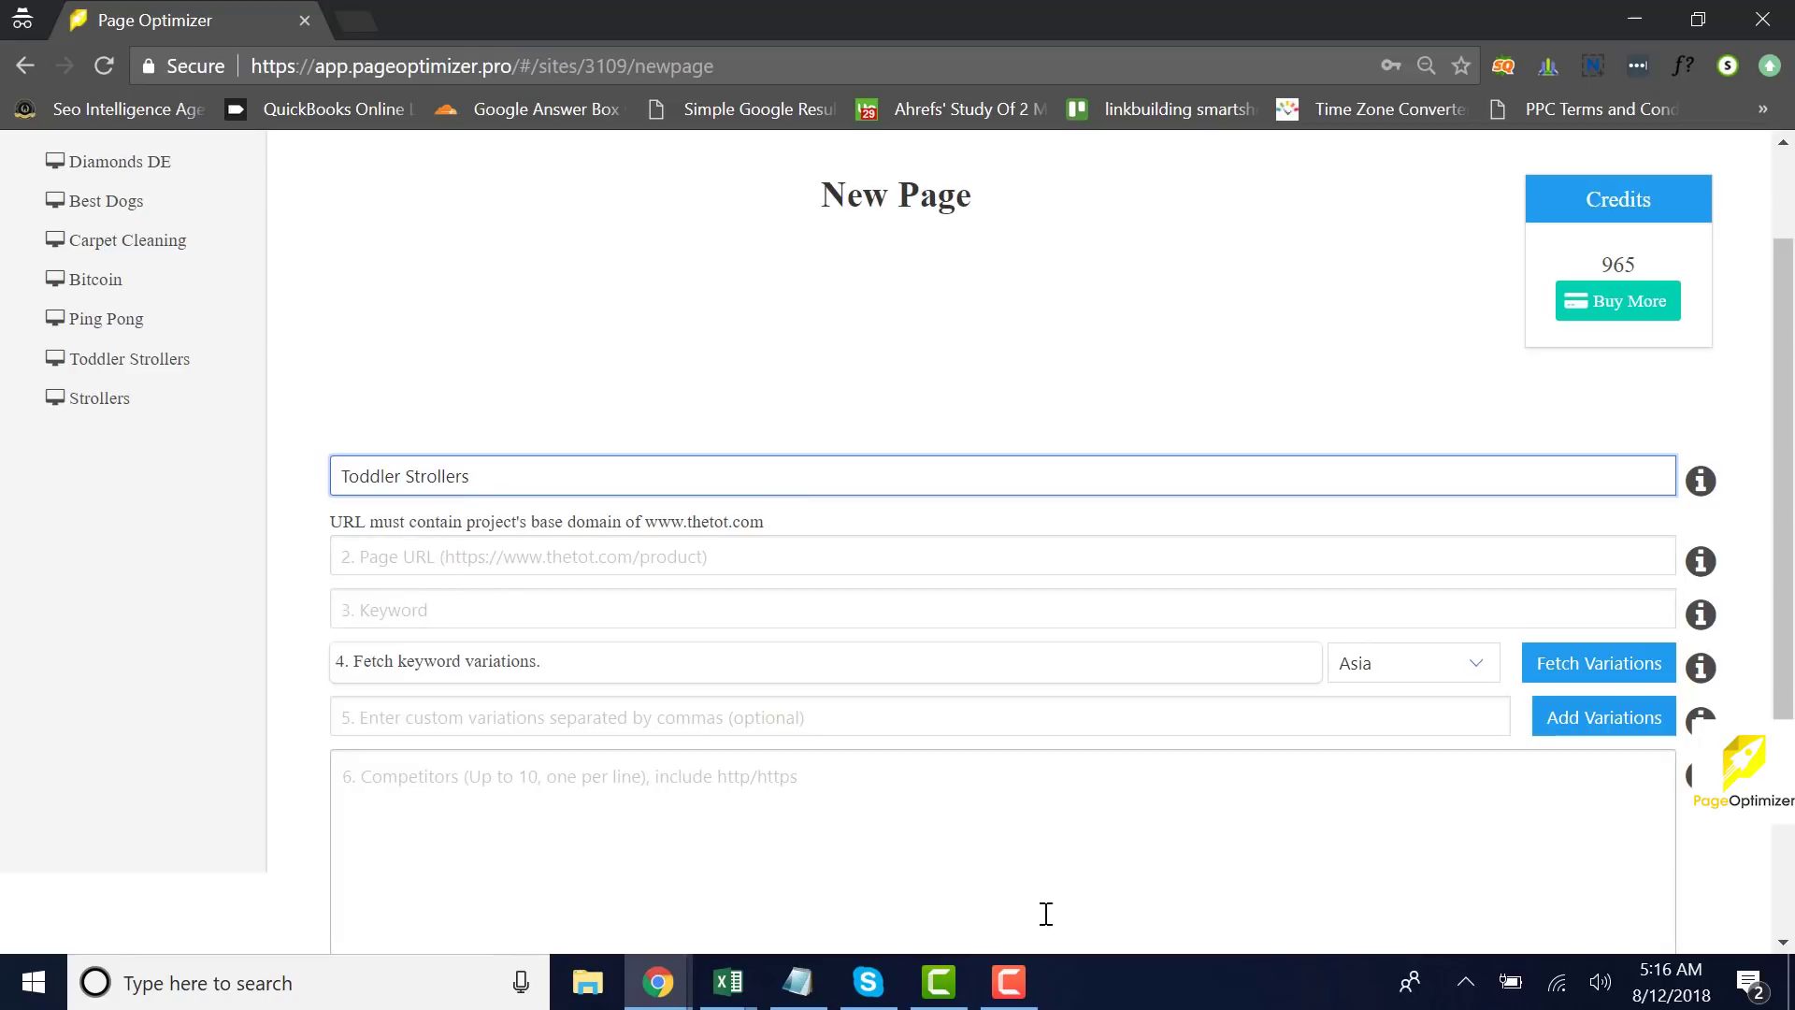
pyautogui.click(819, 996)
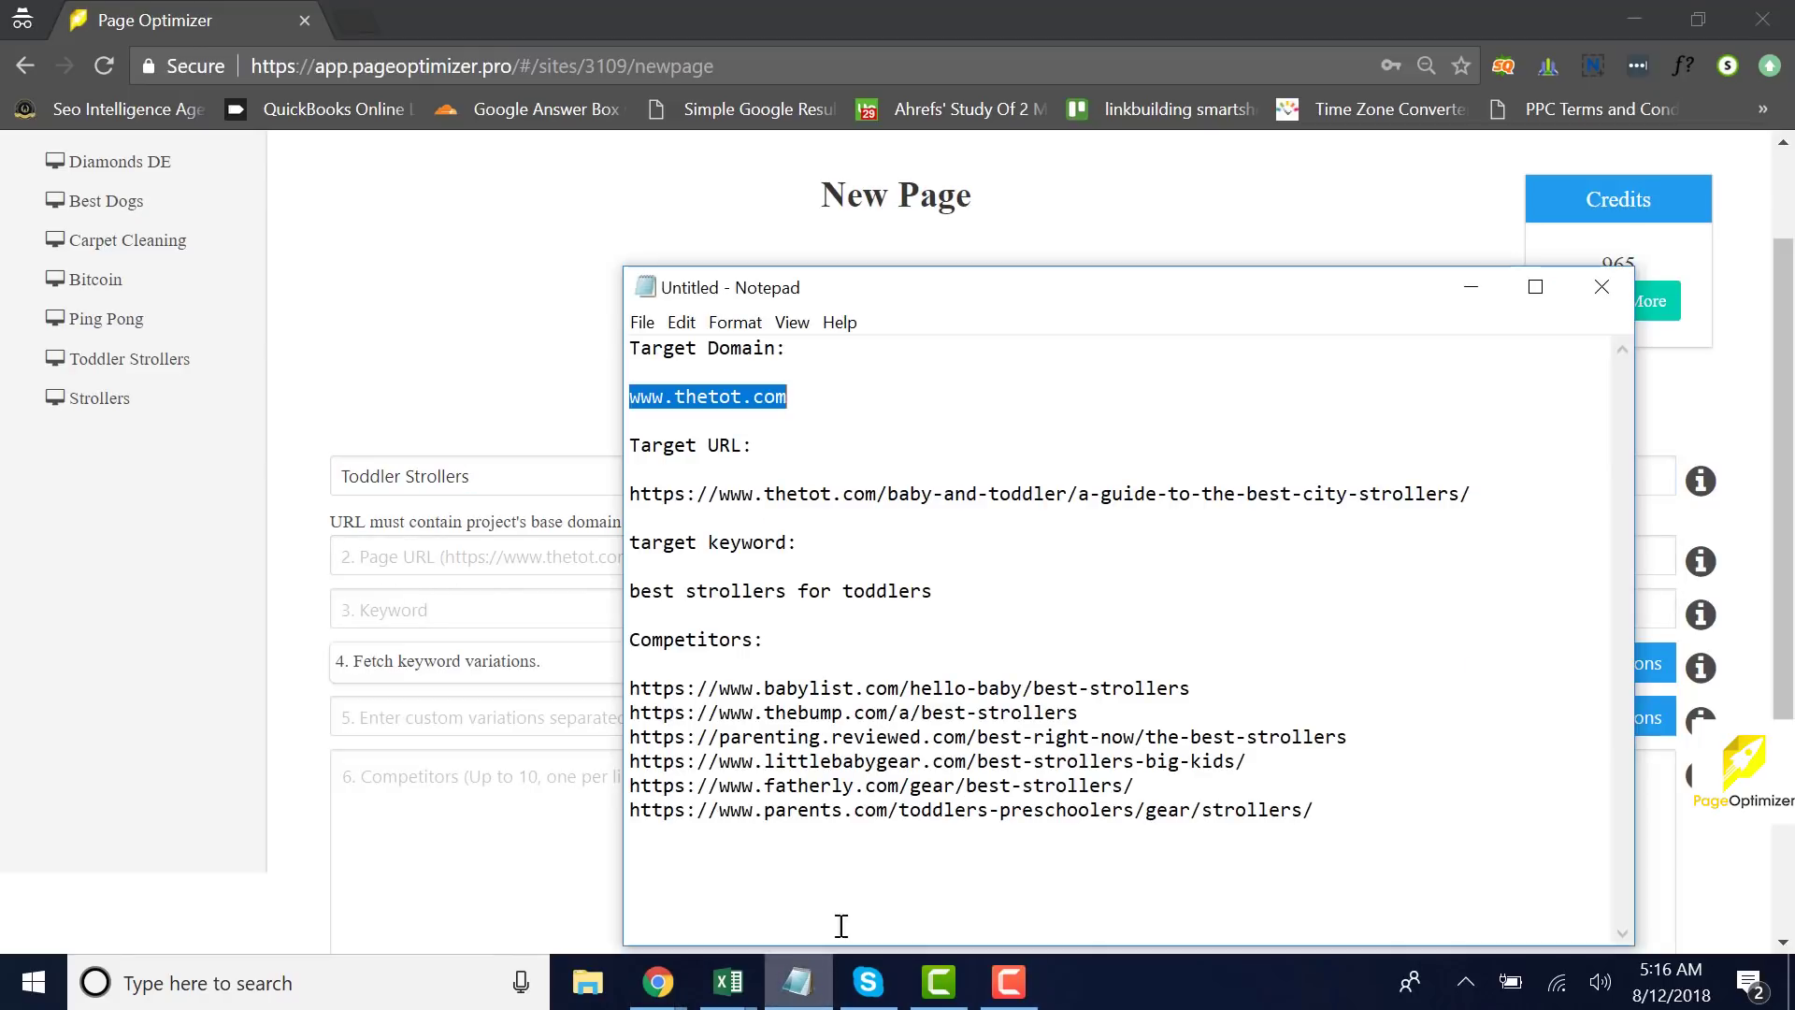
pyautogui.click(635, 493)
pyautogui.moveTo(636, 493); pyautogui.dragTo(1478, 514)
pyautogui.hotkey('ctrl', 'c')
pyautogui.click(542, 558)
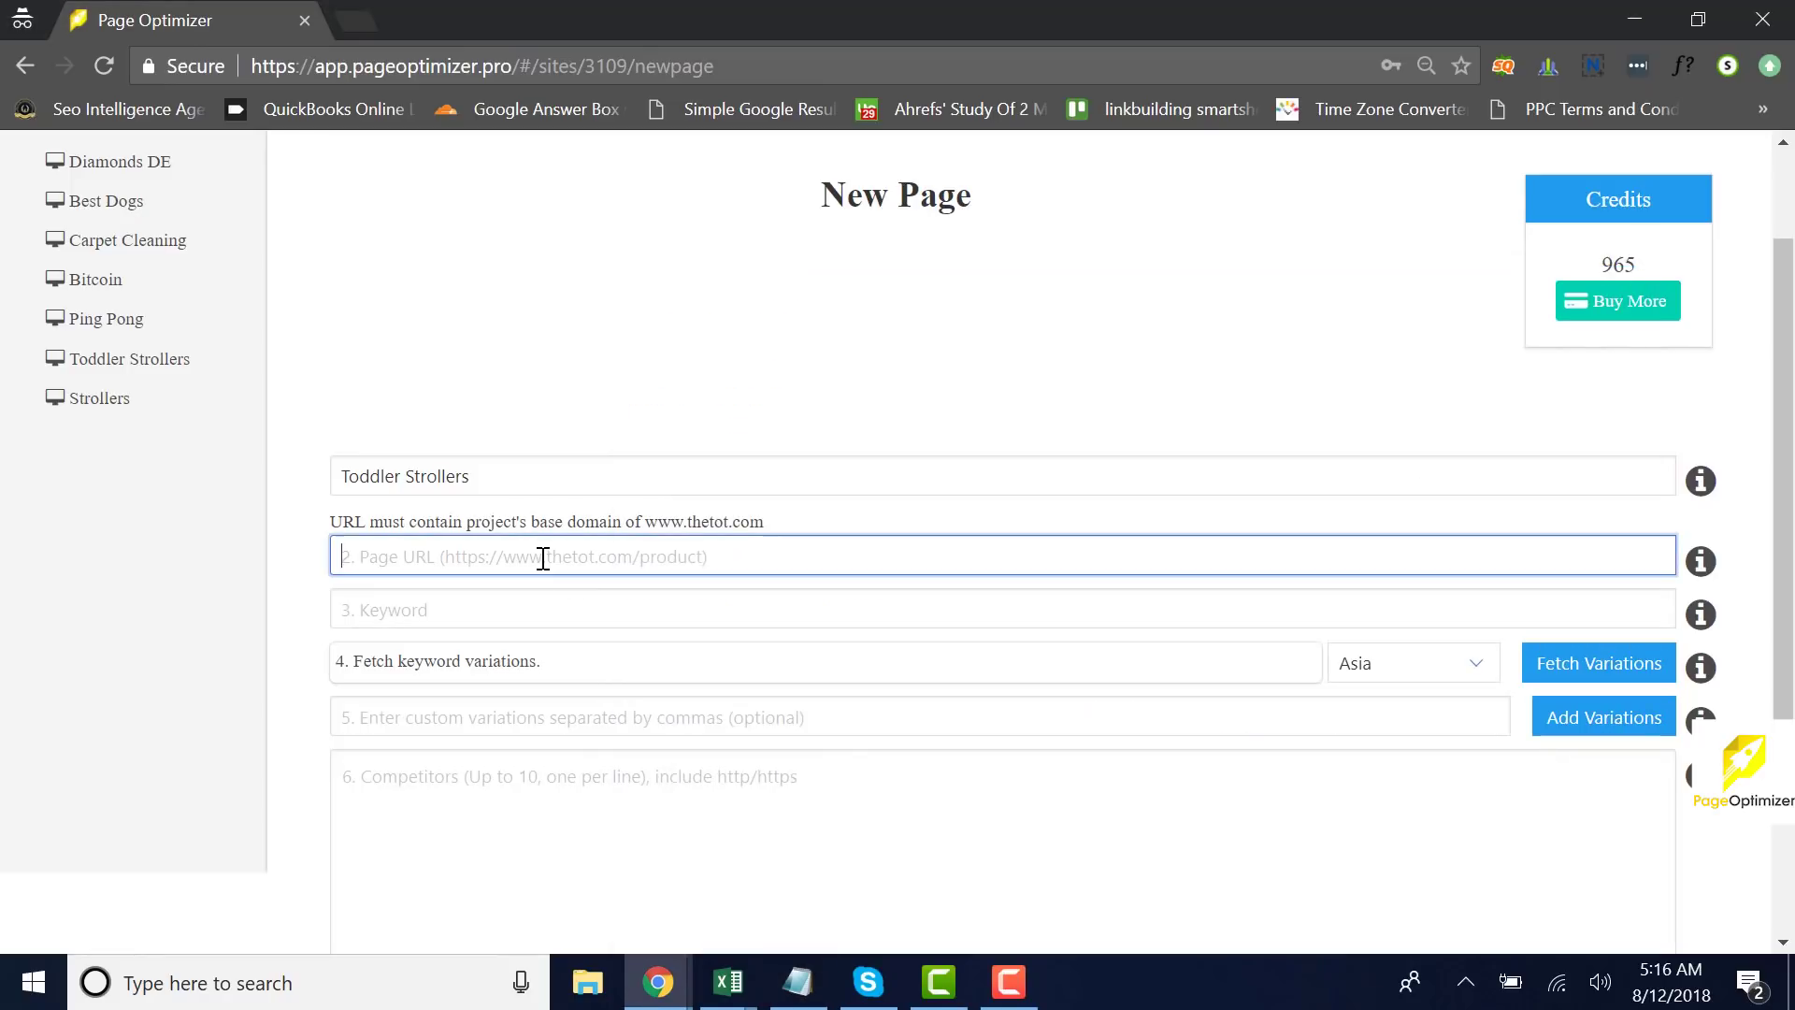
pyautogui.hotkey('ctrl', 'v')
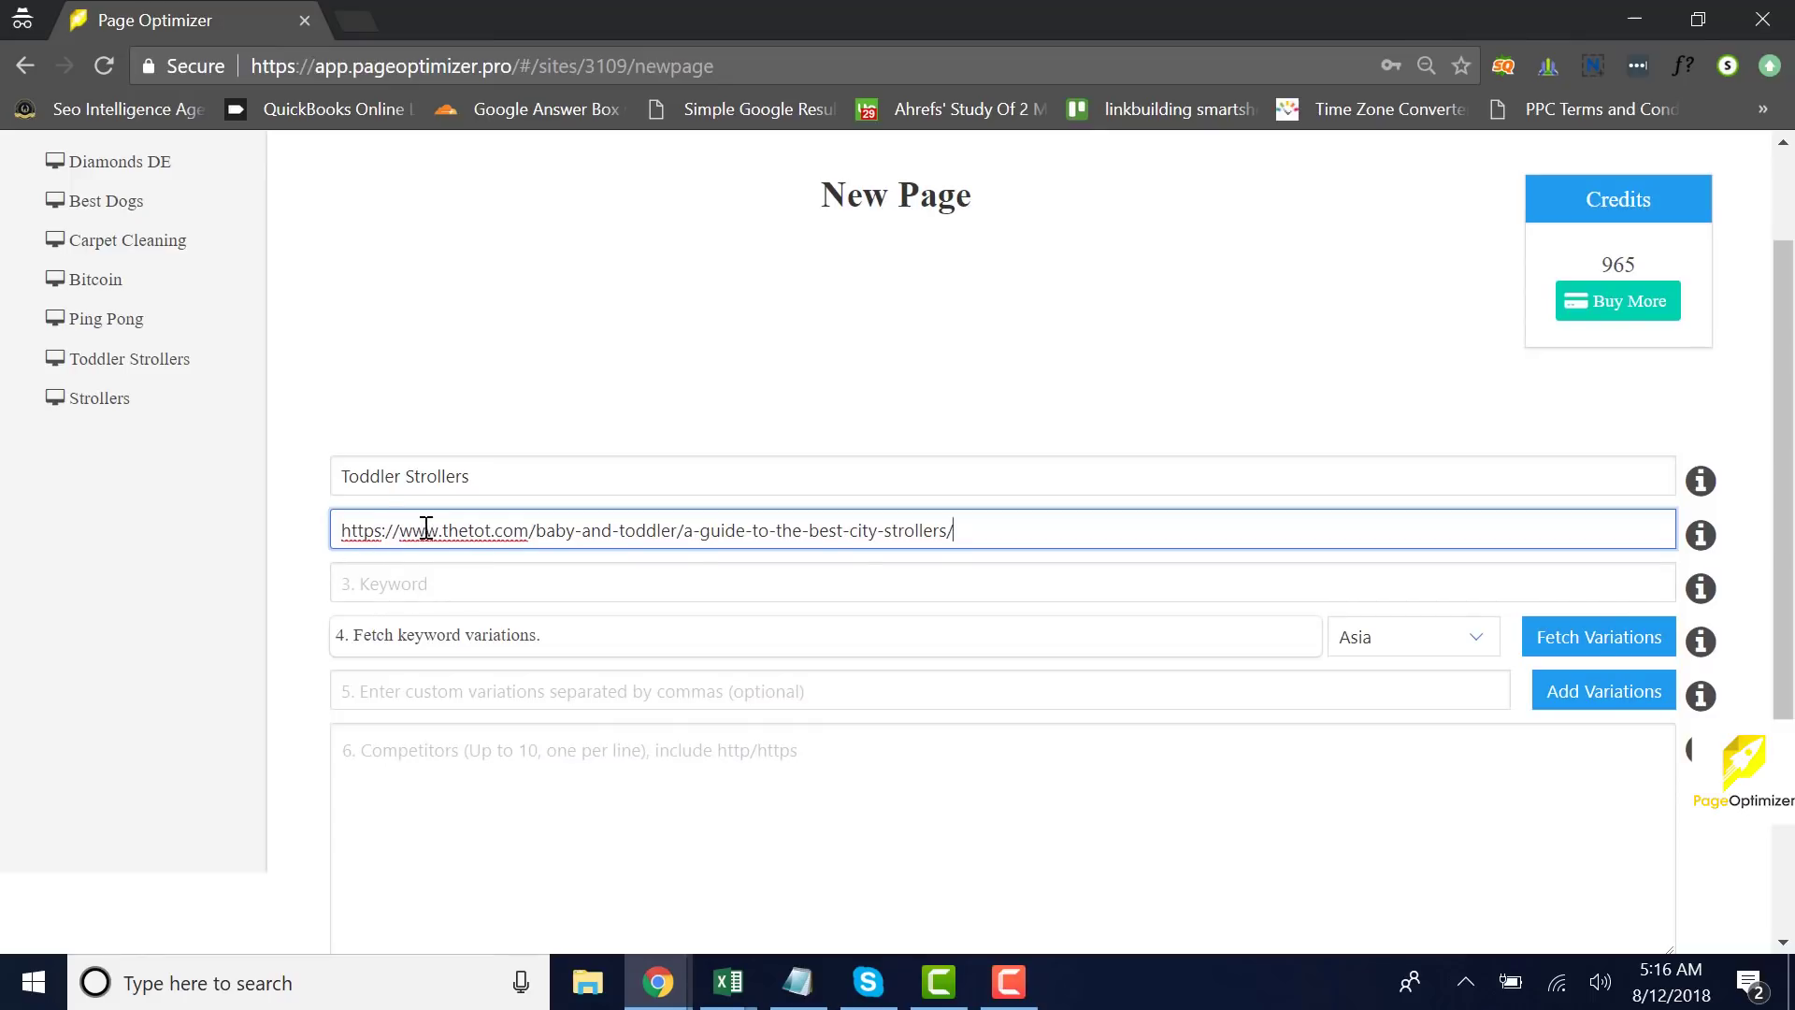
pyautogui.moveTo(529, 533); pyautogui.dragTo(403, 535)
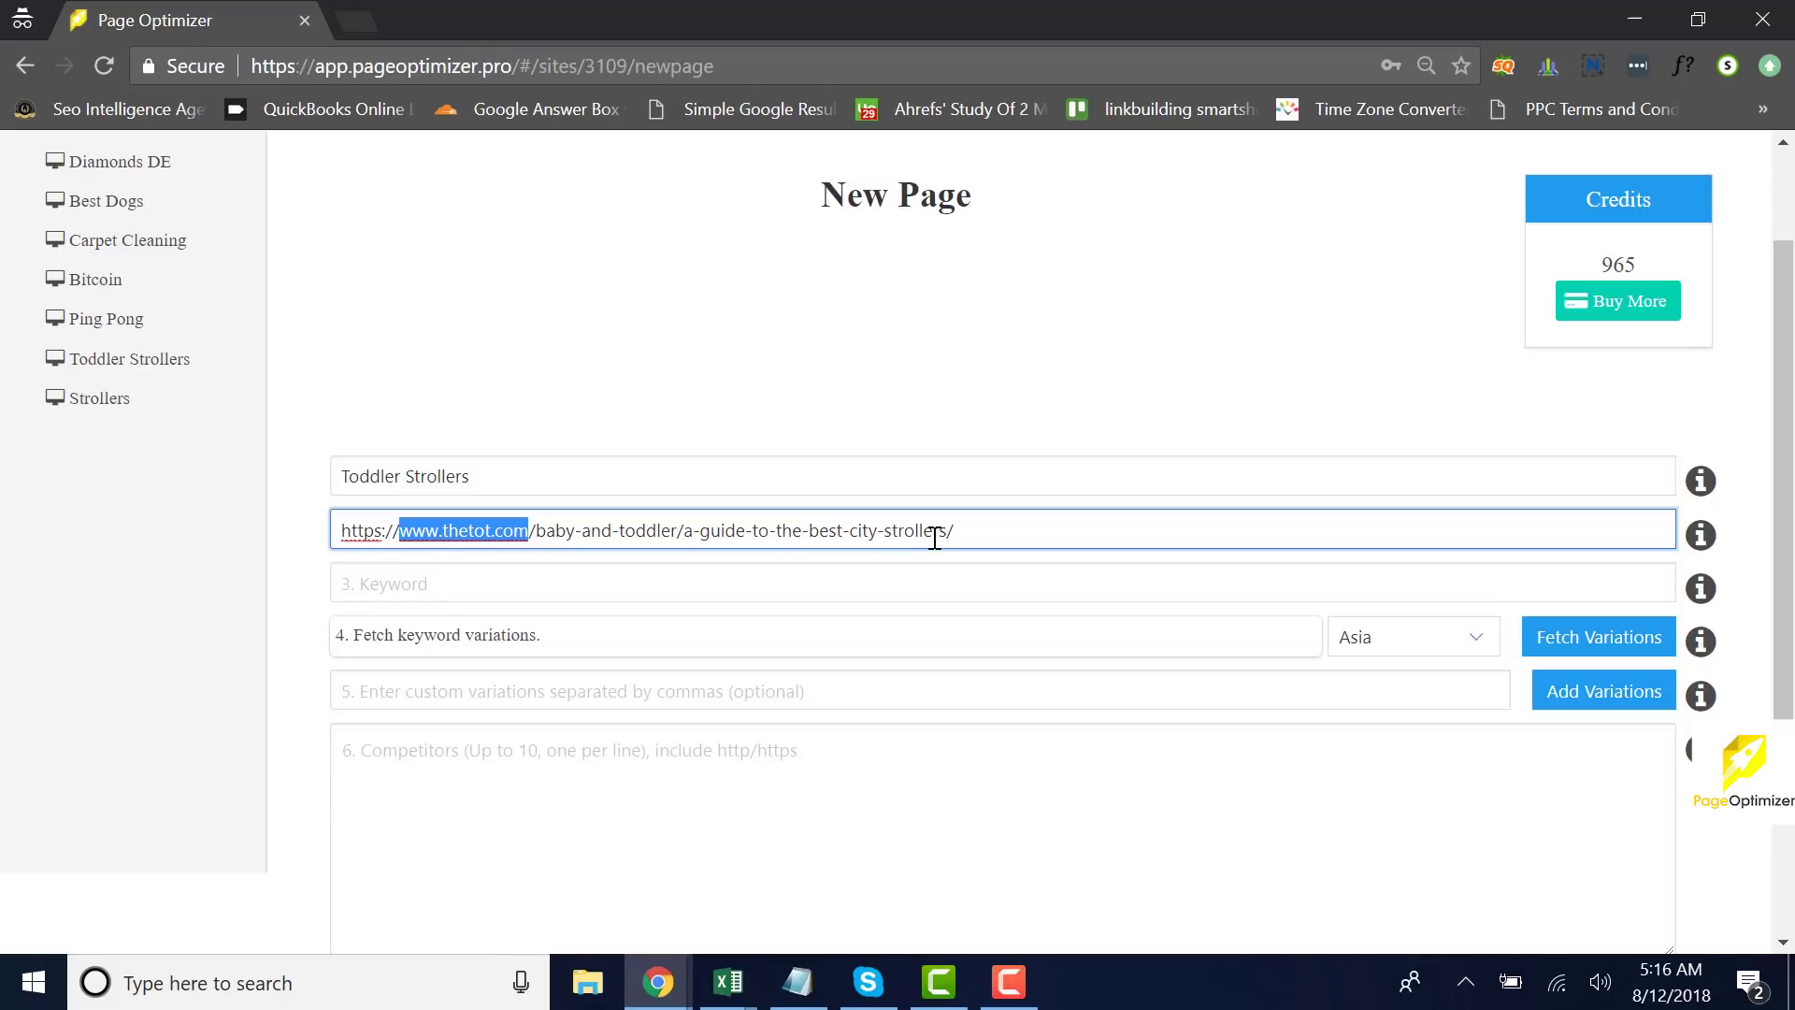
# - Copy the target keyword "best strollers for toddlers" from Notepad into the page's keyword
pyautogui.click(797, 981)
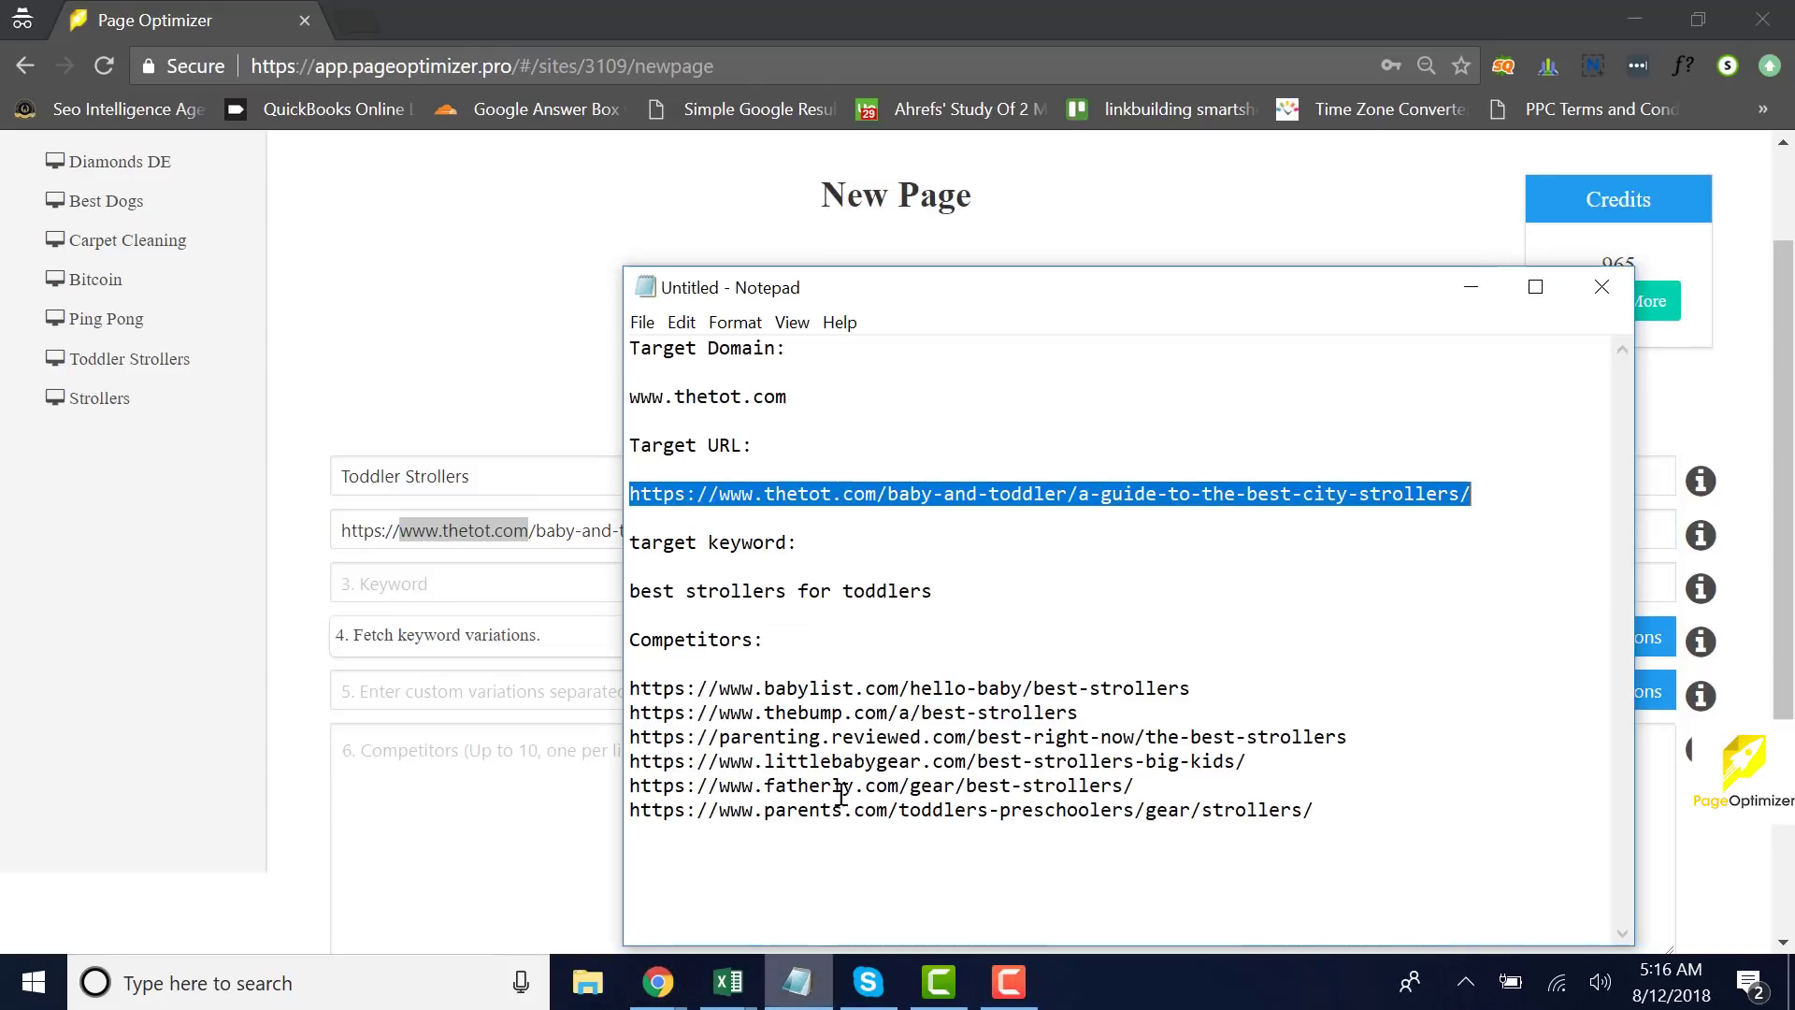
pyautogui.click(948, 592)
pyautogui.moveTo(667, 603); pyautogui.dragTo(629, 589)
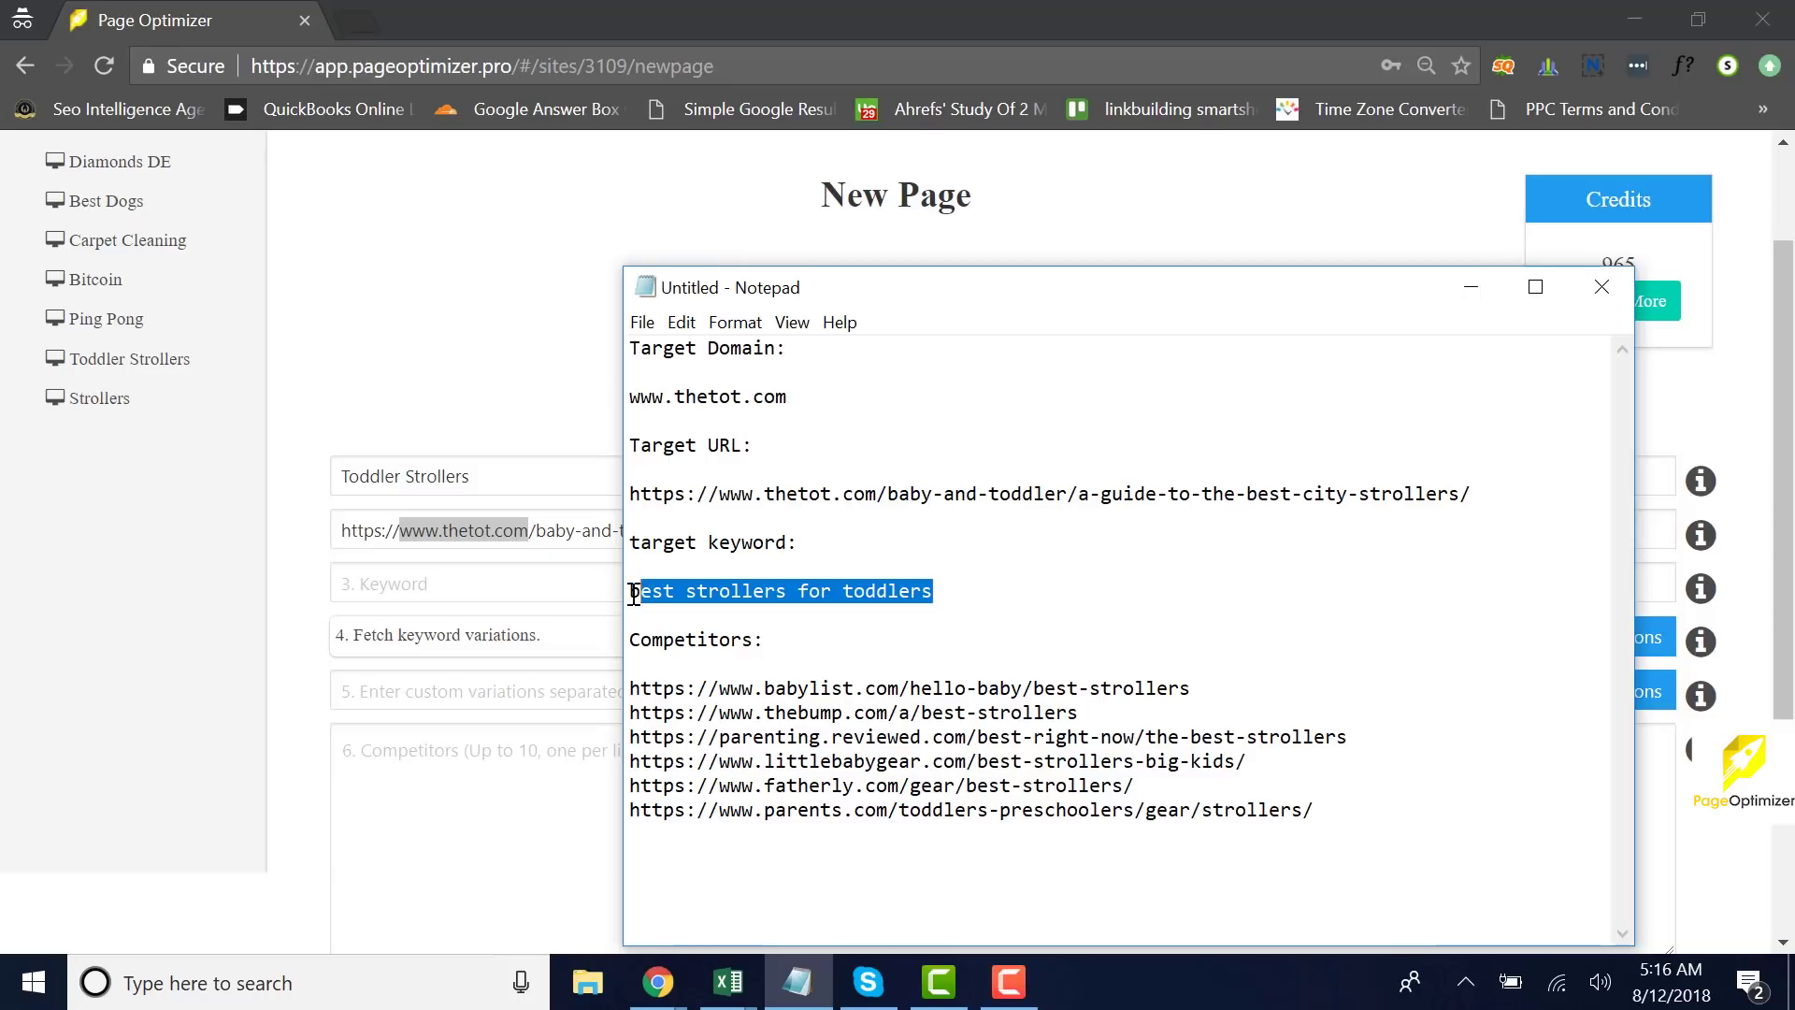
pyautogui.click(525, 589)
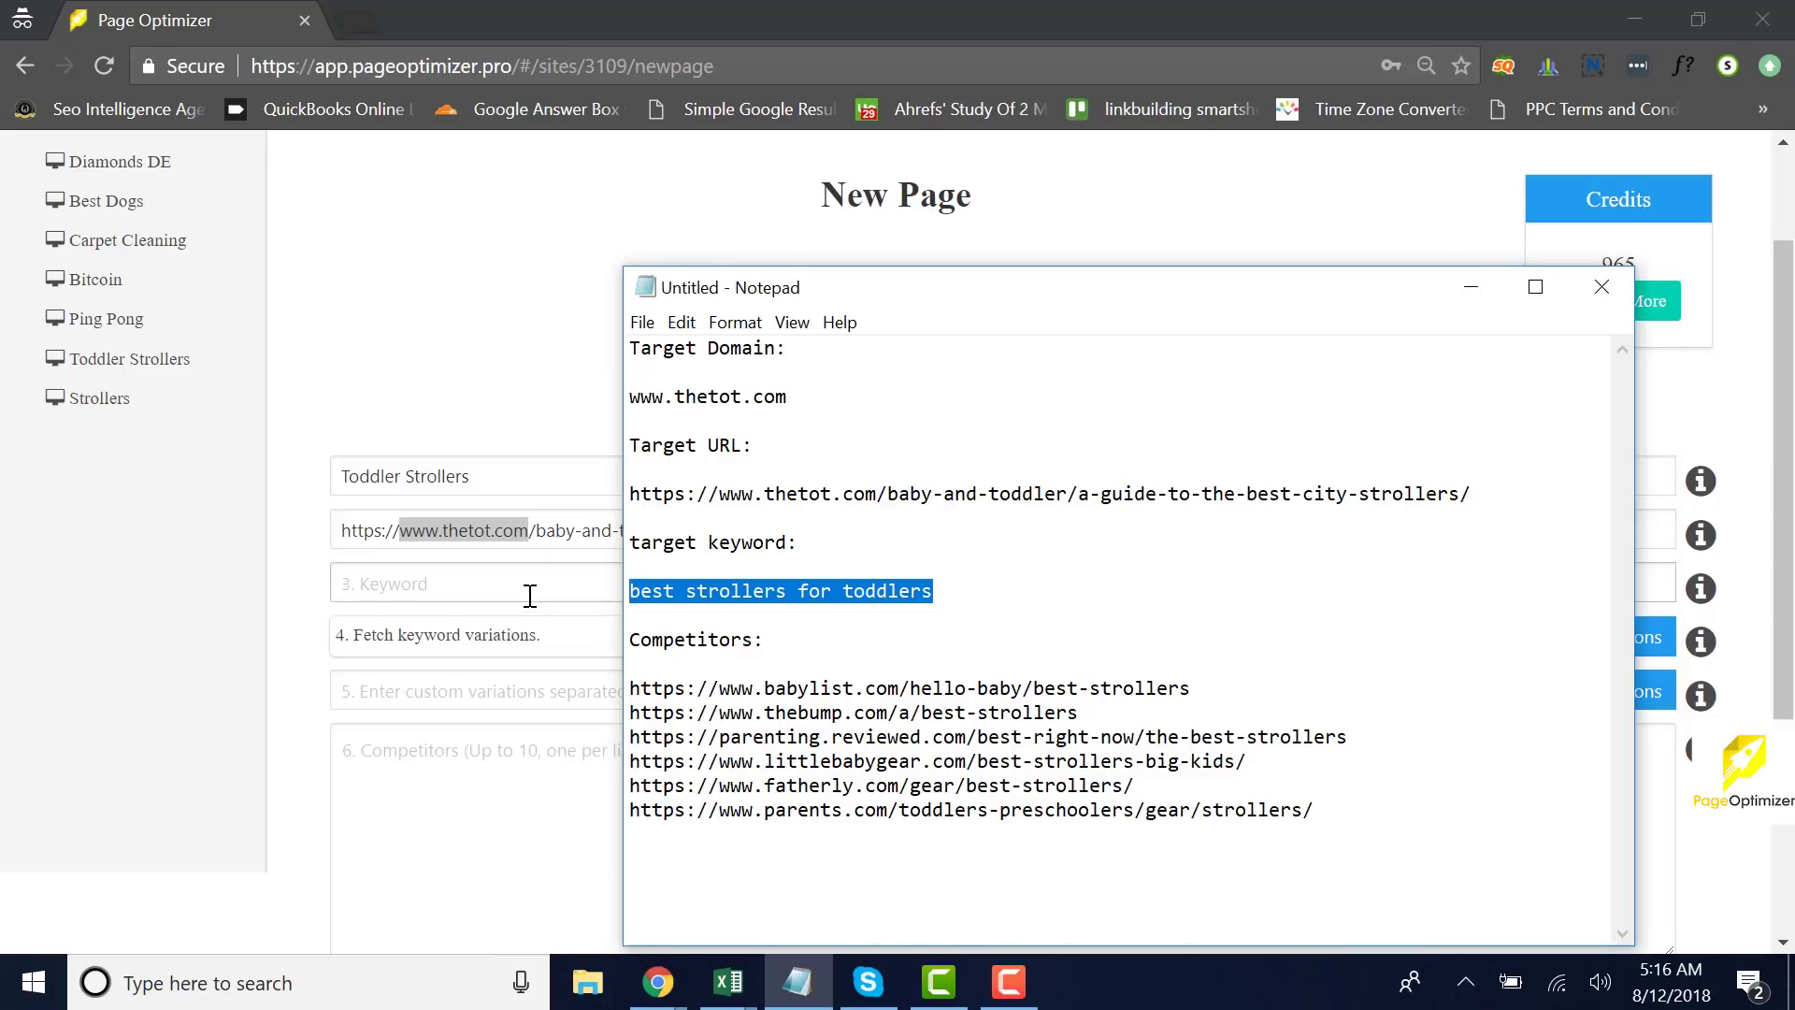
pyautogui.hotkey('ctrl', 'v')
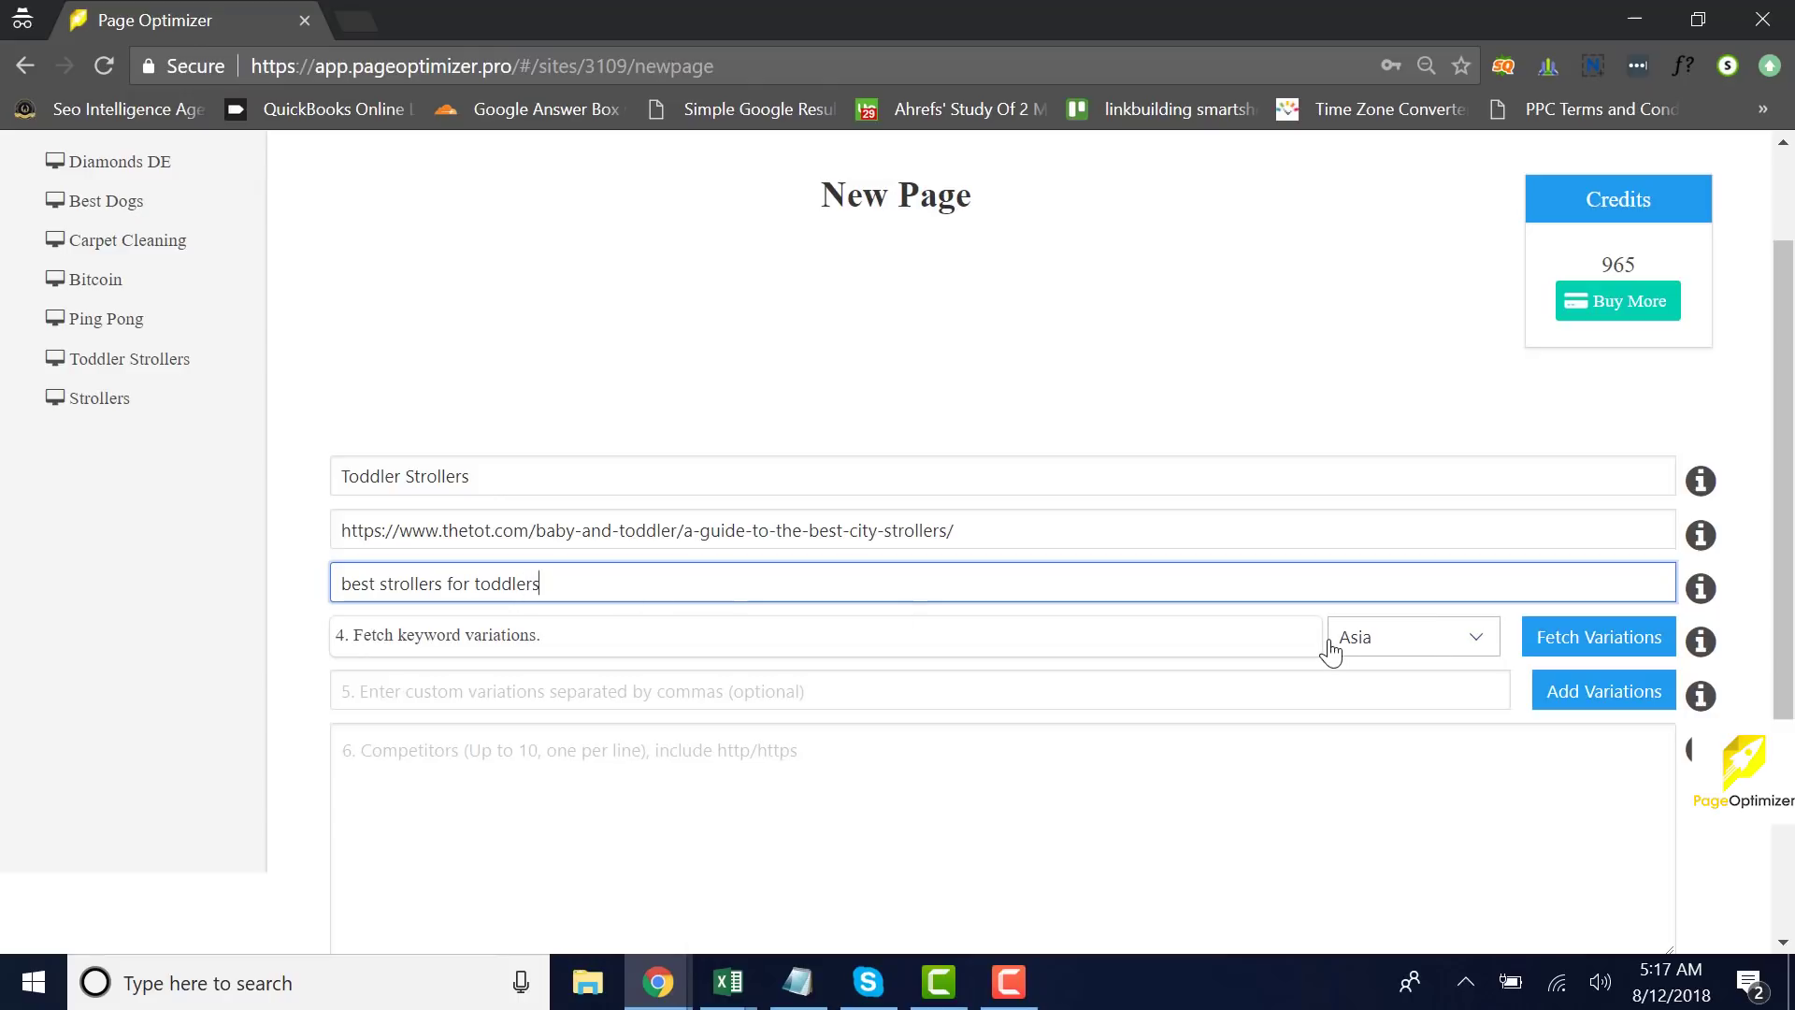
# - Set the search region to US and fetch the keyword variations
pyautogui.click(1475, 651)
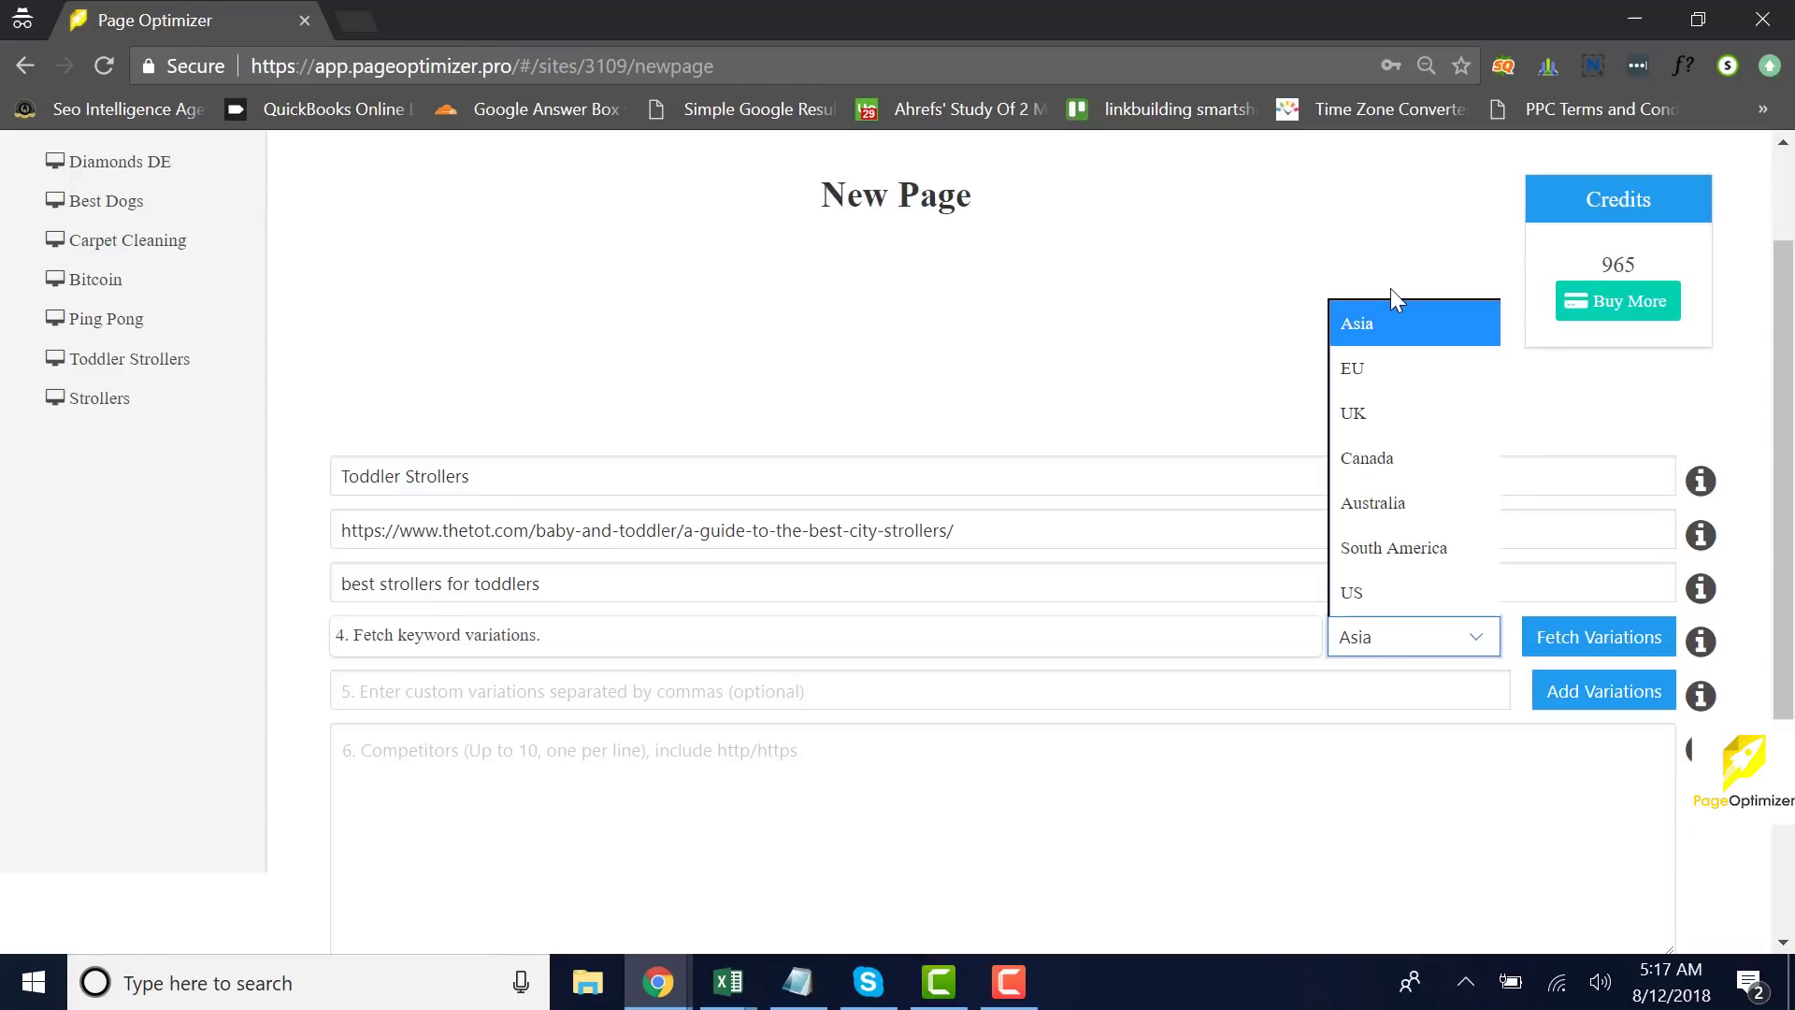
pyautogui.click(1376, 602)
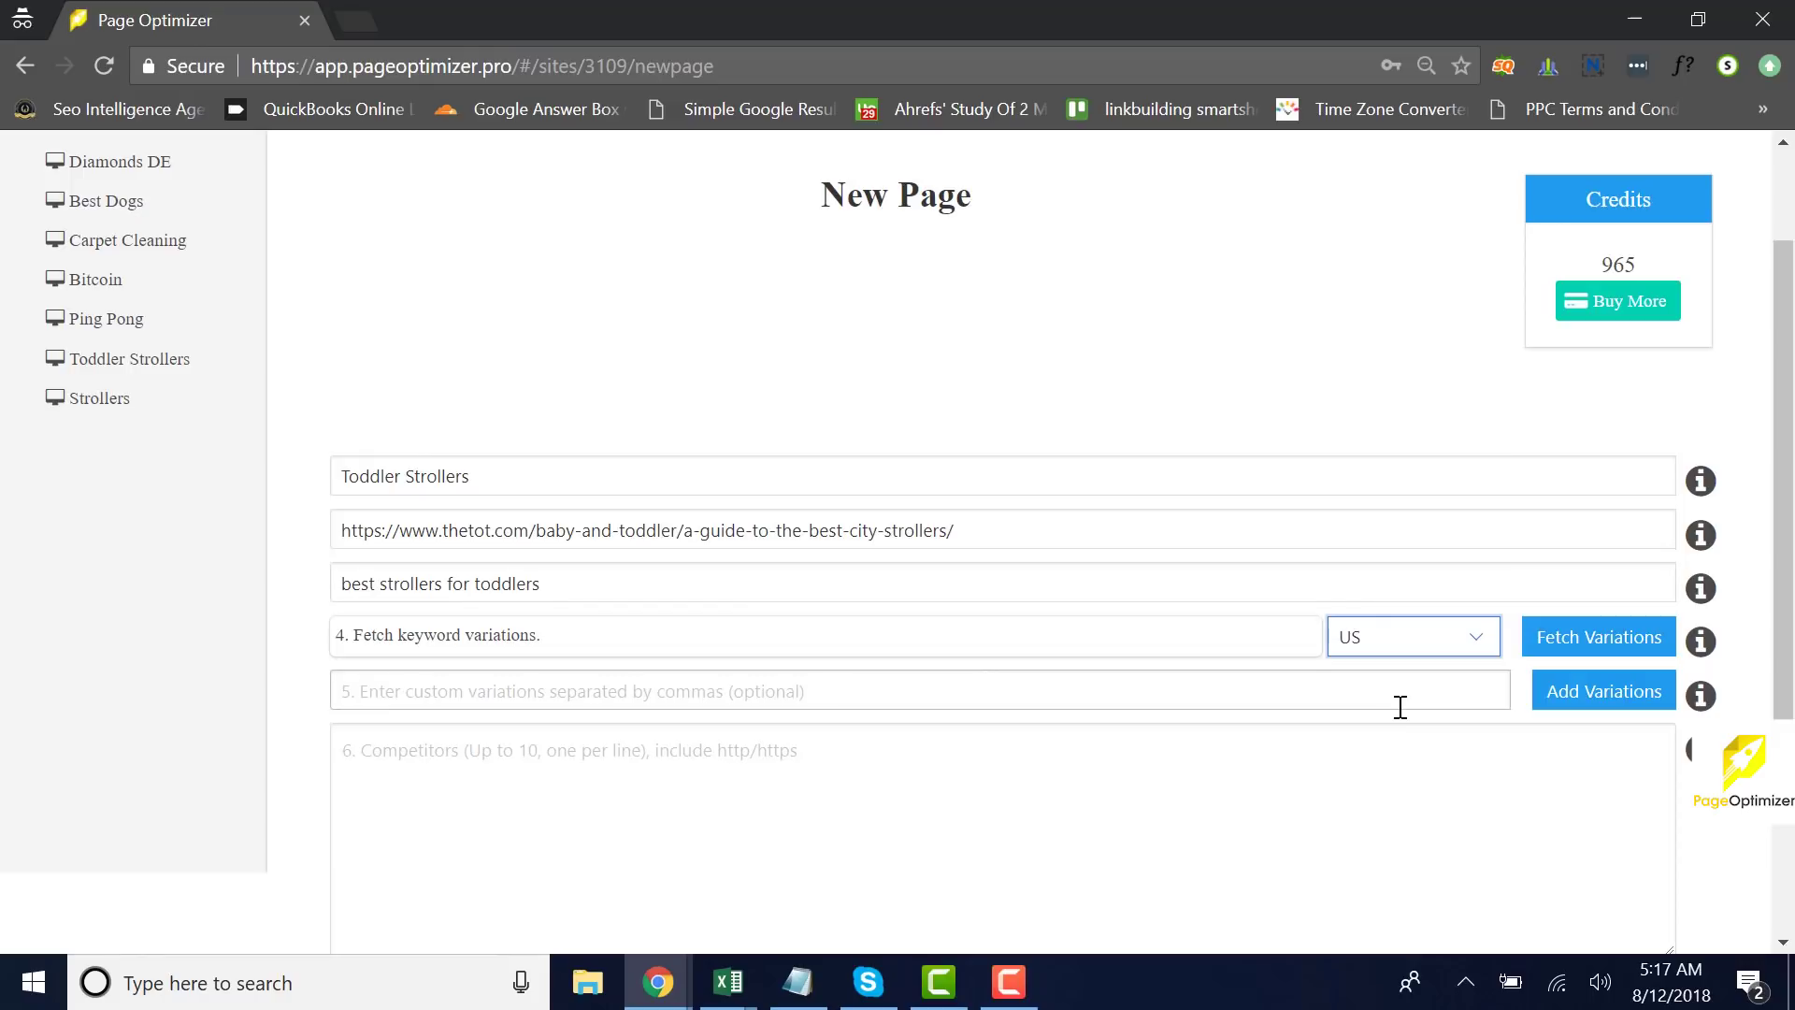
pyautogui.click(1469, 652)
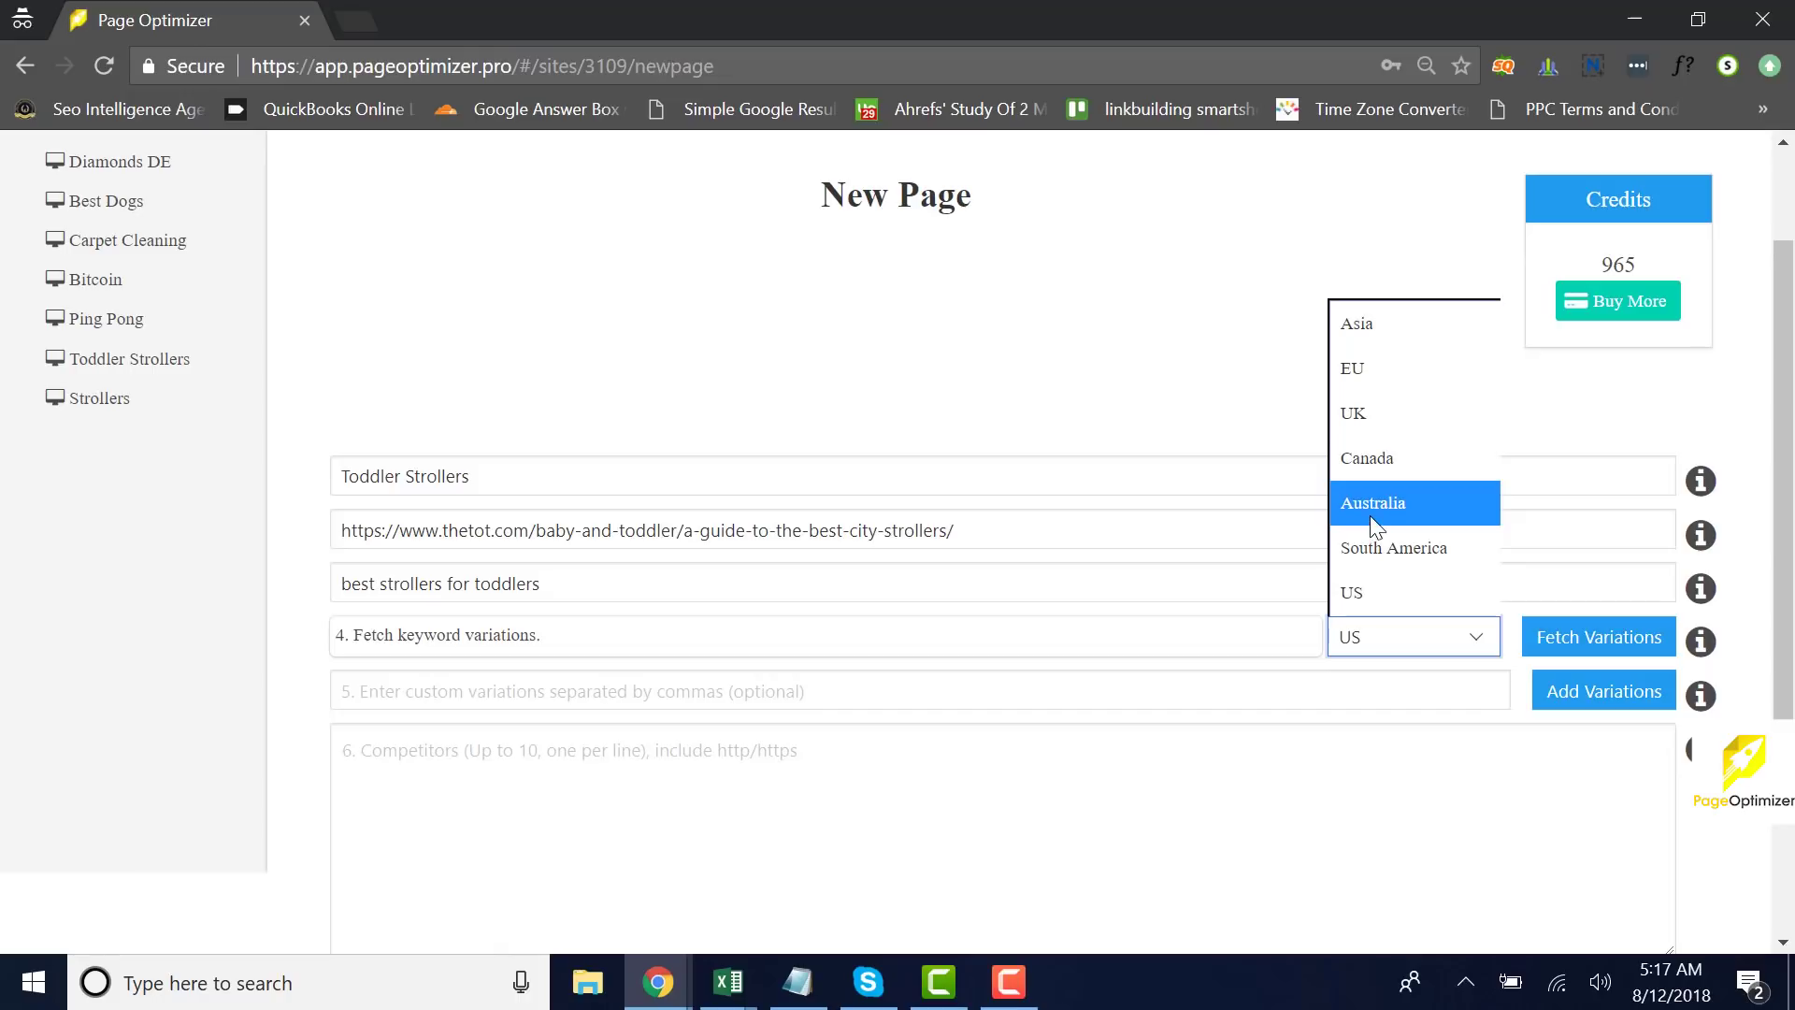
pyautogui.click(1397, 657)
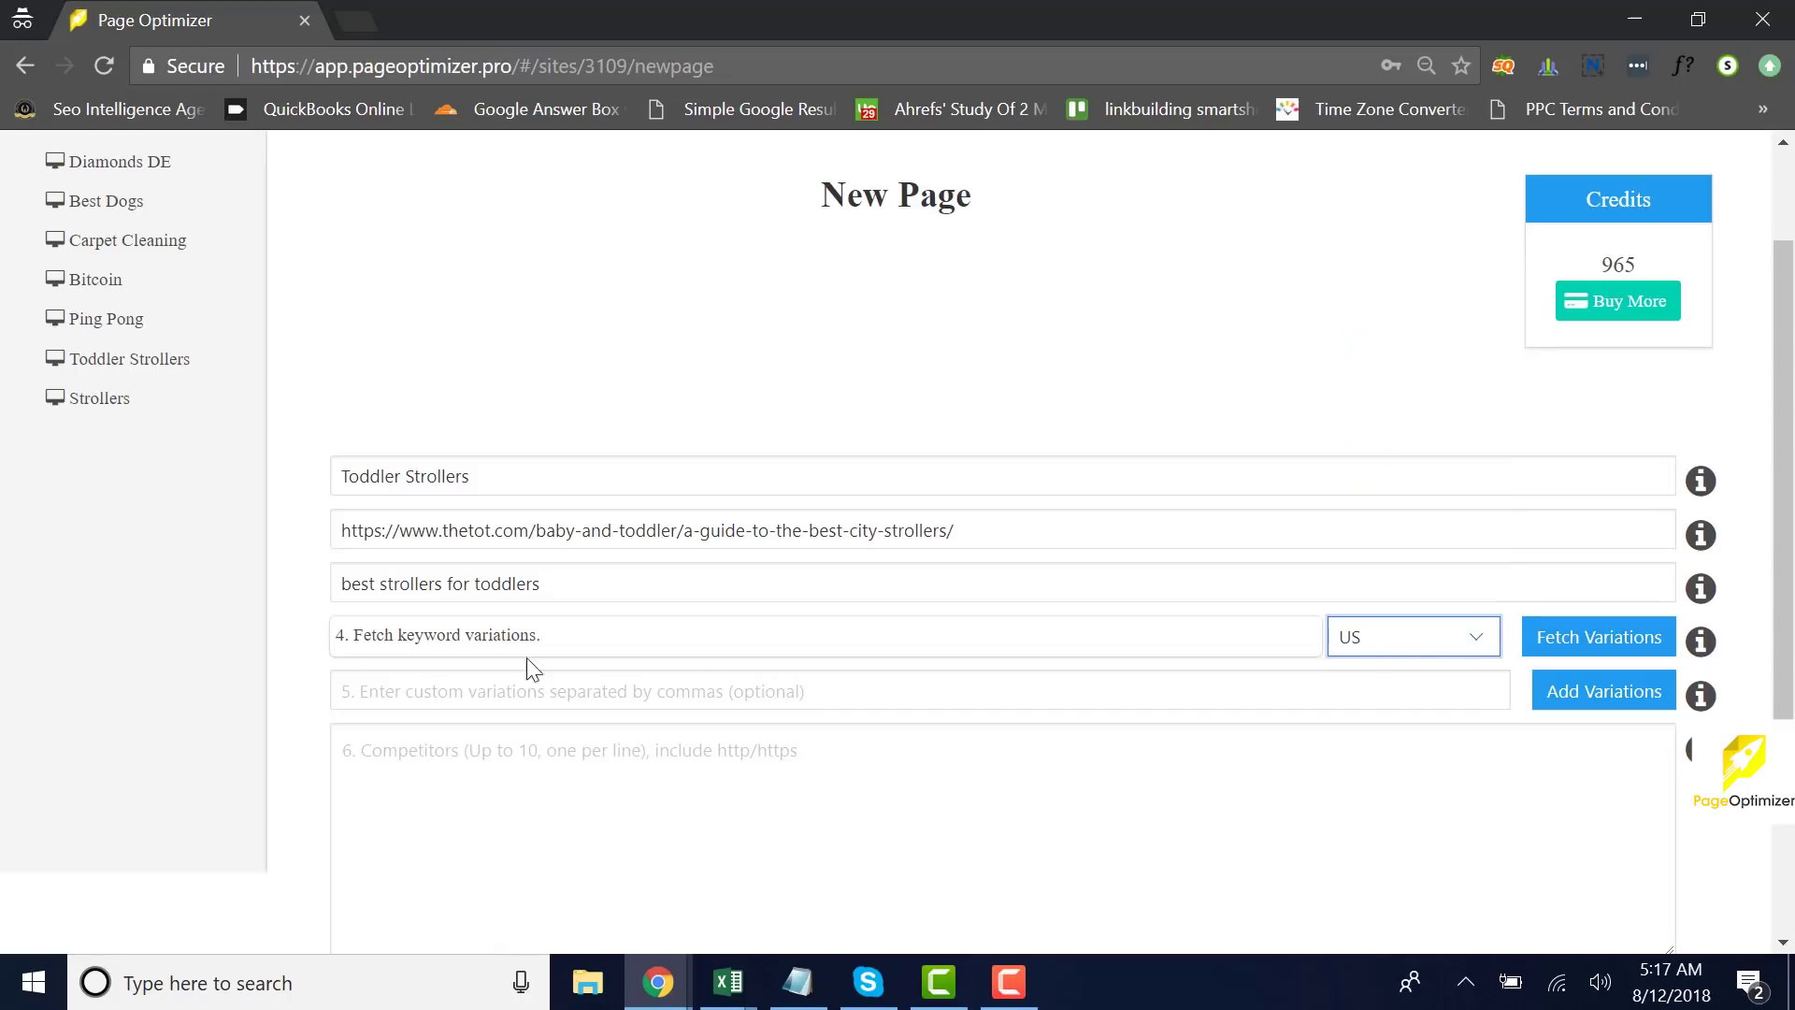
pyautogui.click(1574, 636)
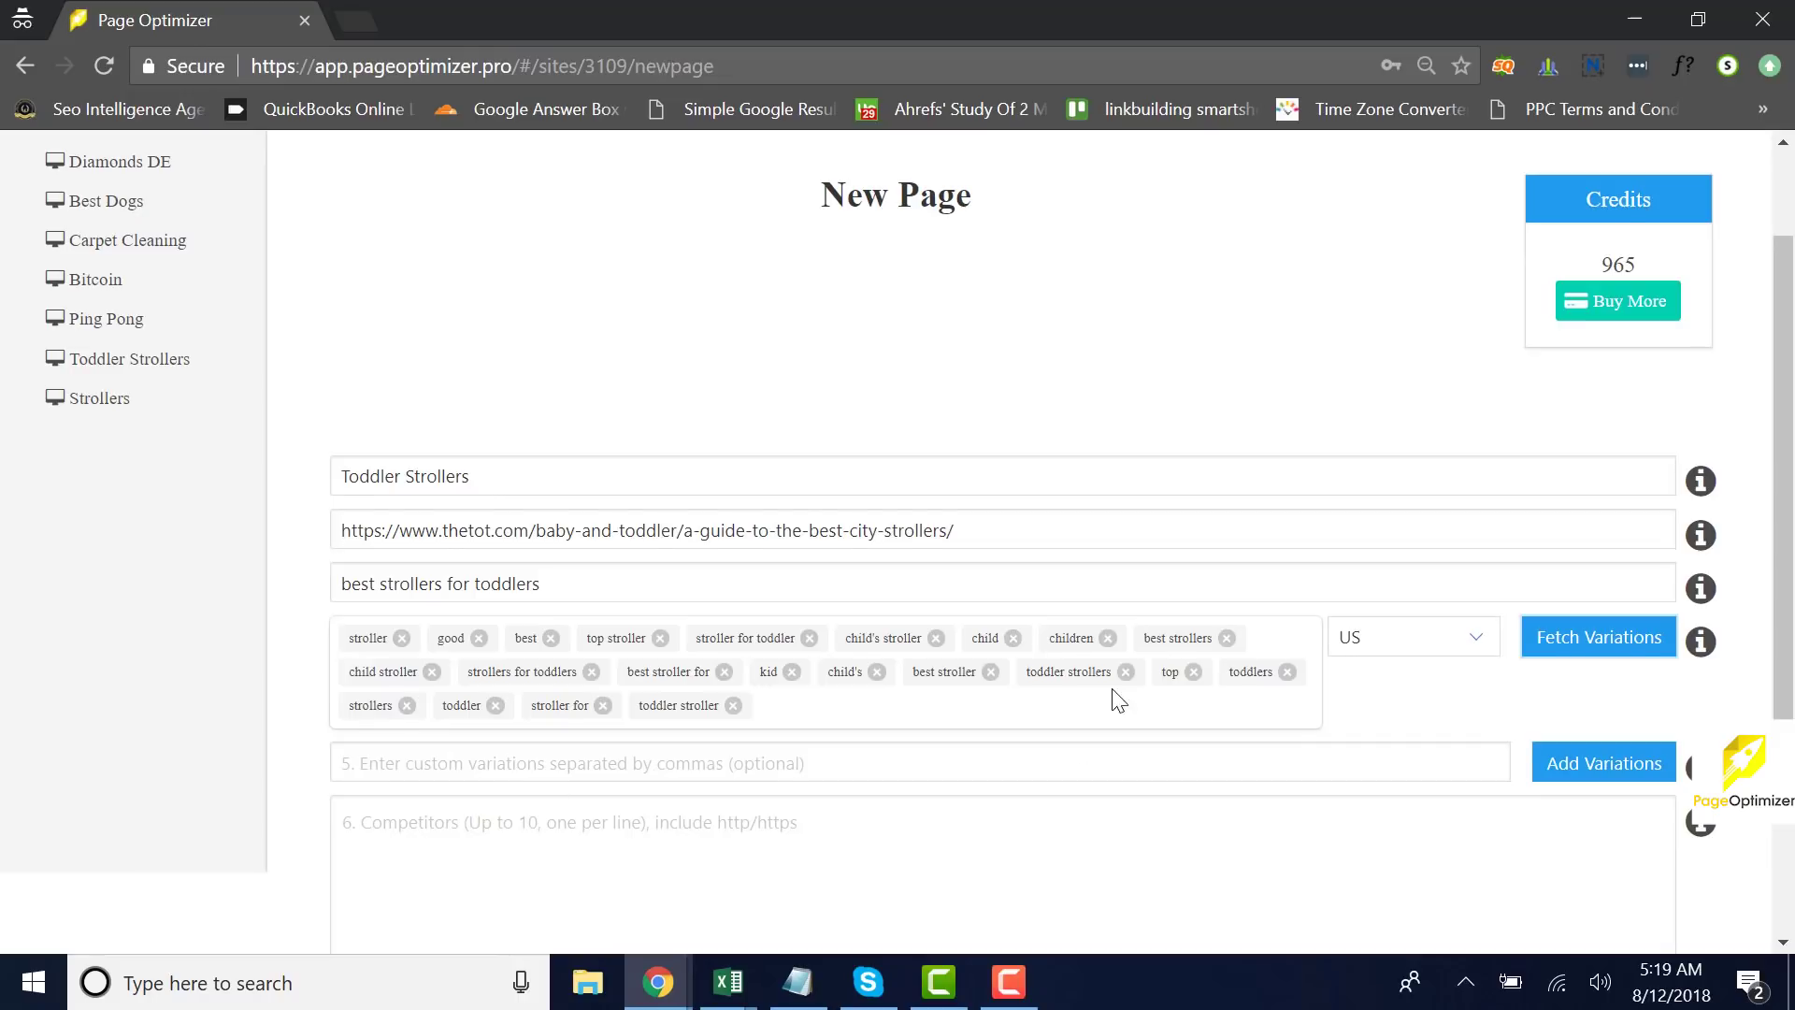
# - Copy all six competitor URLs, from babylist.com through parents.com, from Notepad into the competitors list
pyautogui.scroll(-3, 1114, 697)
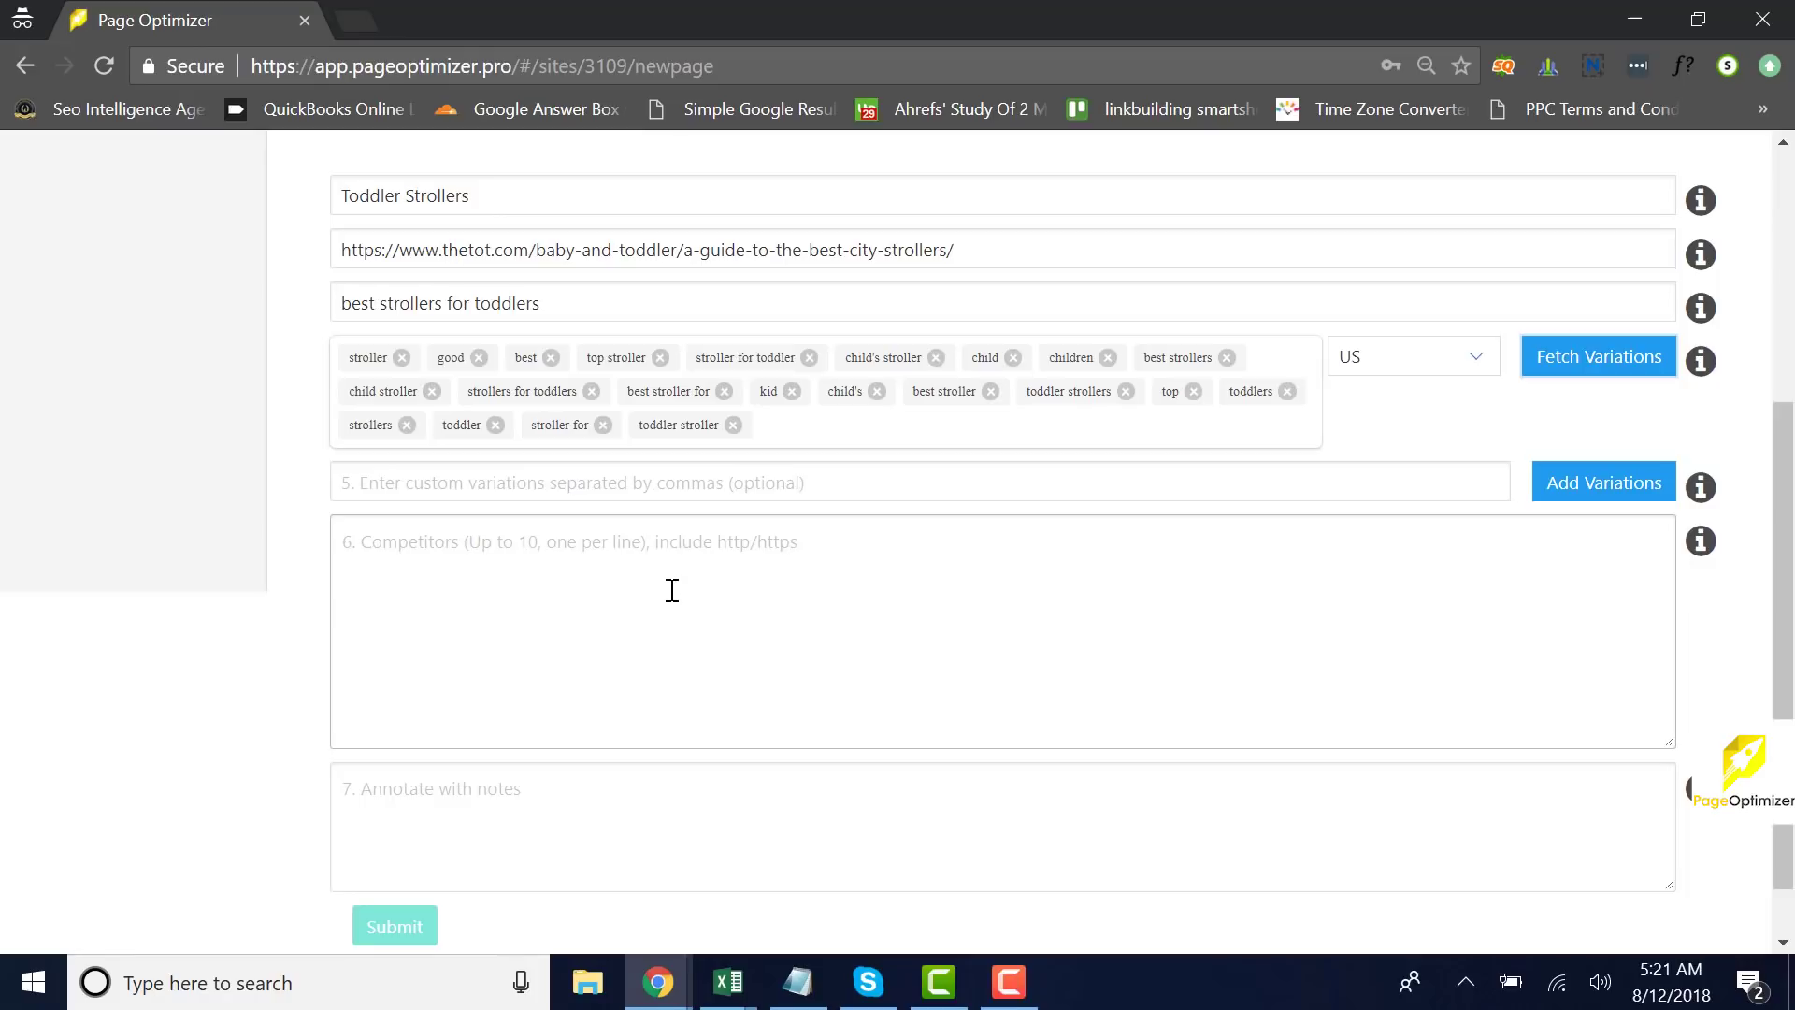
pyautogui.moveTo(826, 980)
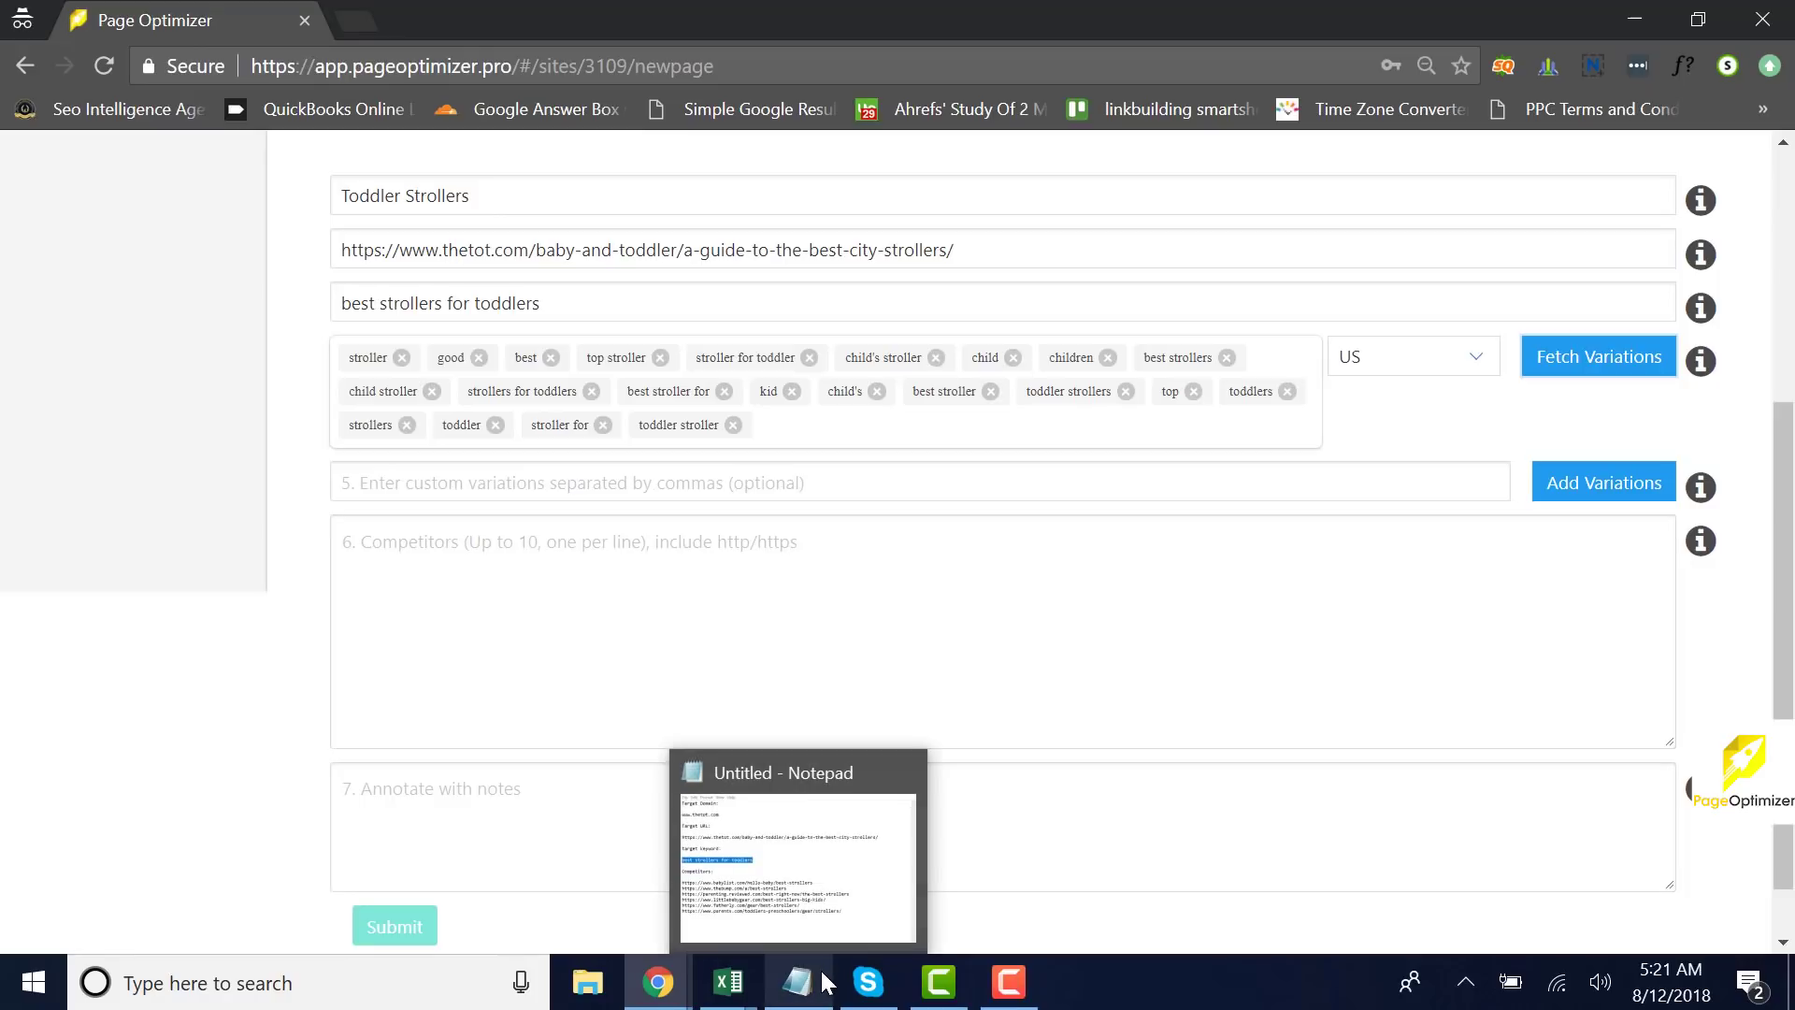
pyautogui.click(824, 982)
pyautogui.click(1325, 810)
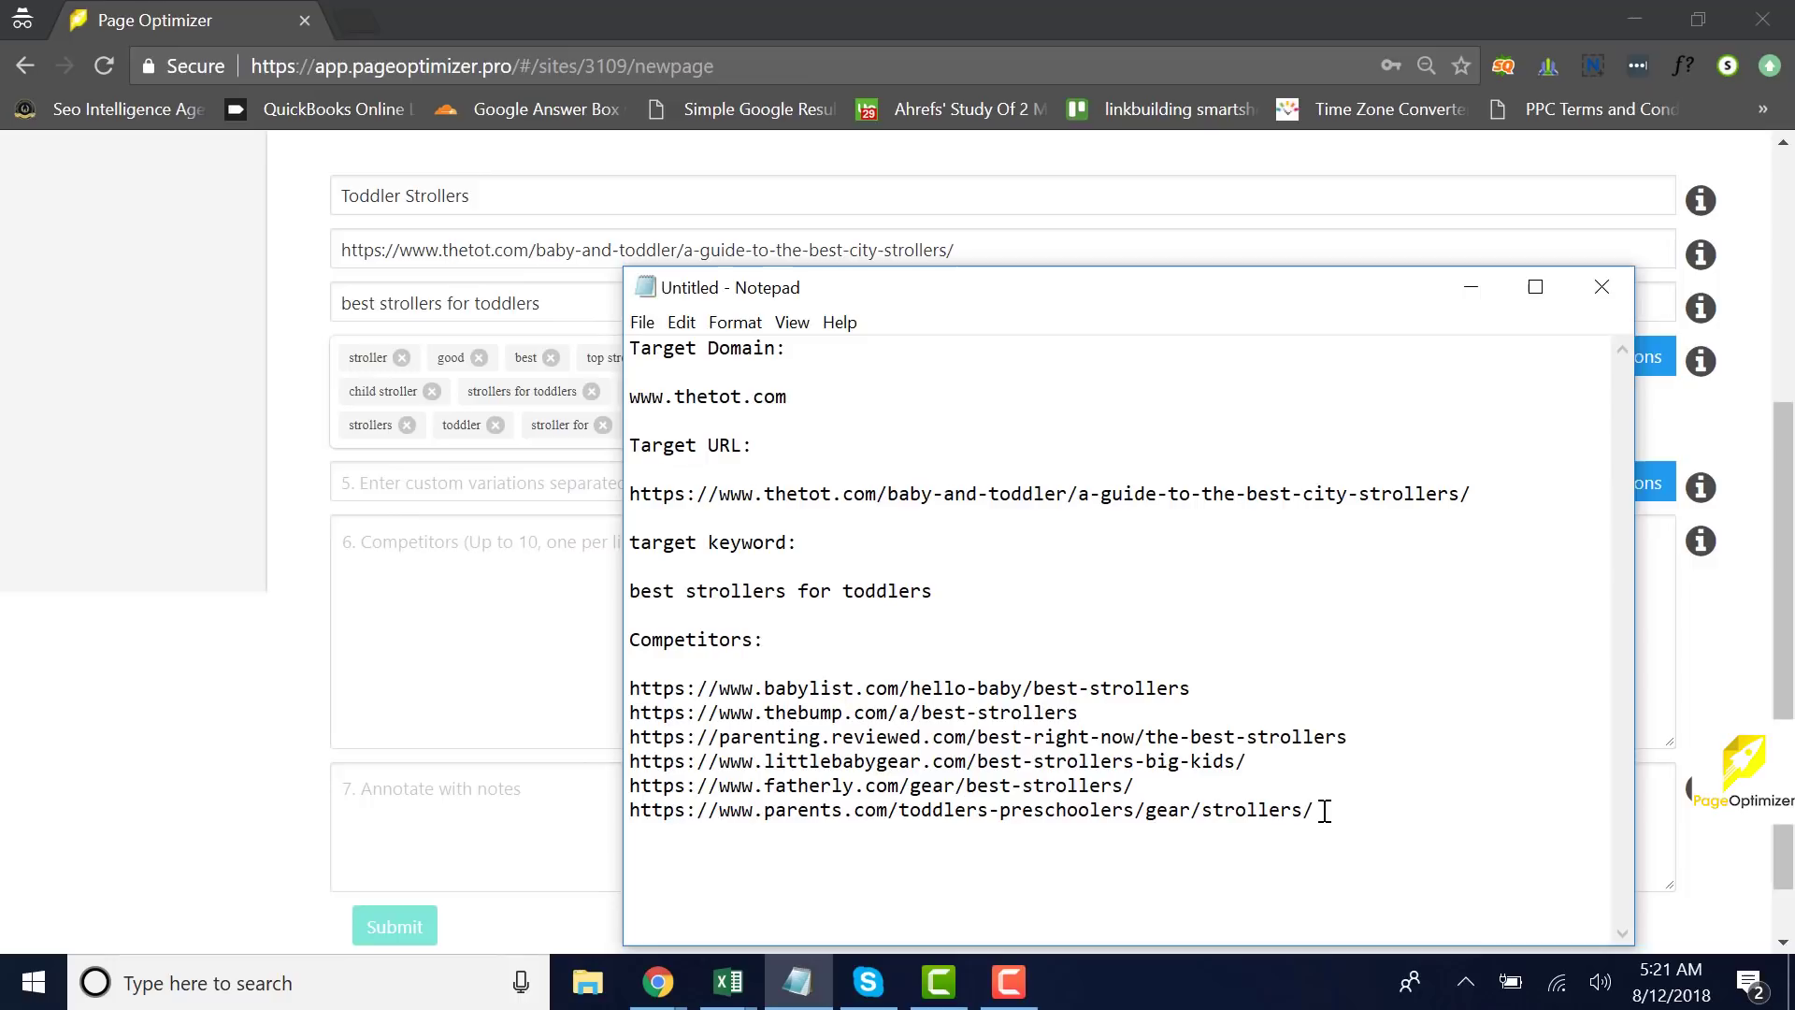
pyautogui.moveTo(1338, 809); pyautogui.dragTo(629, 680)
pyautogui.hotkey('ctrl', 'c')
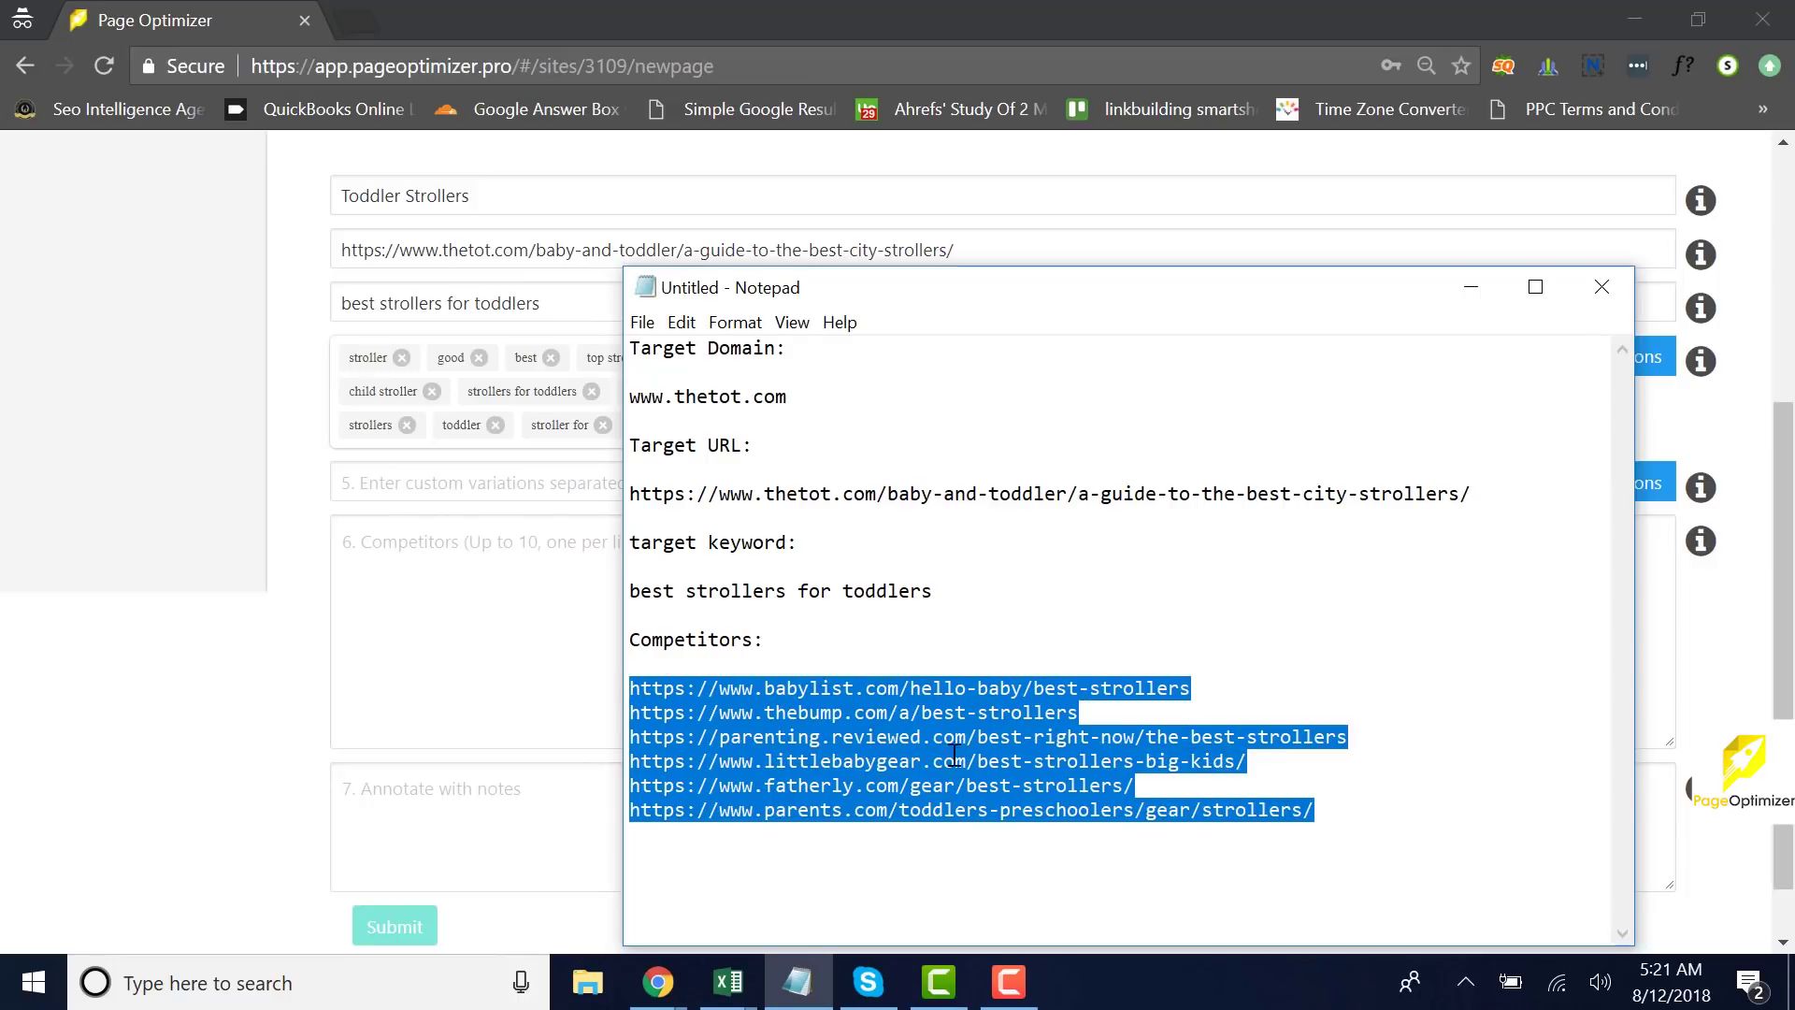
pyautogui.click(437, 563)
pyautogui.hotkey('ctrl', 'v')
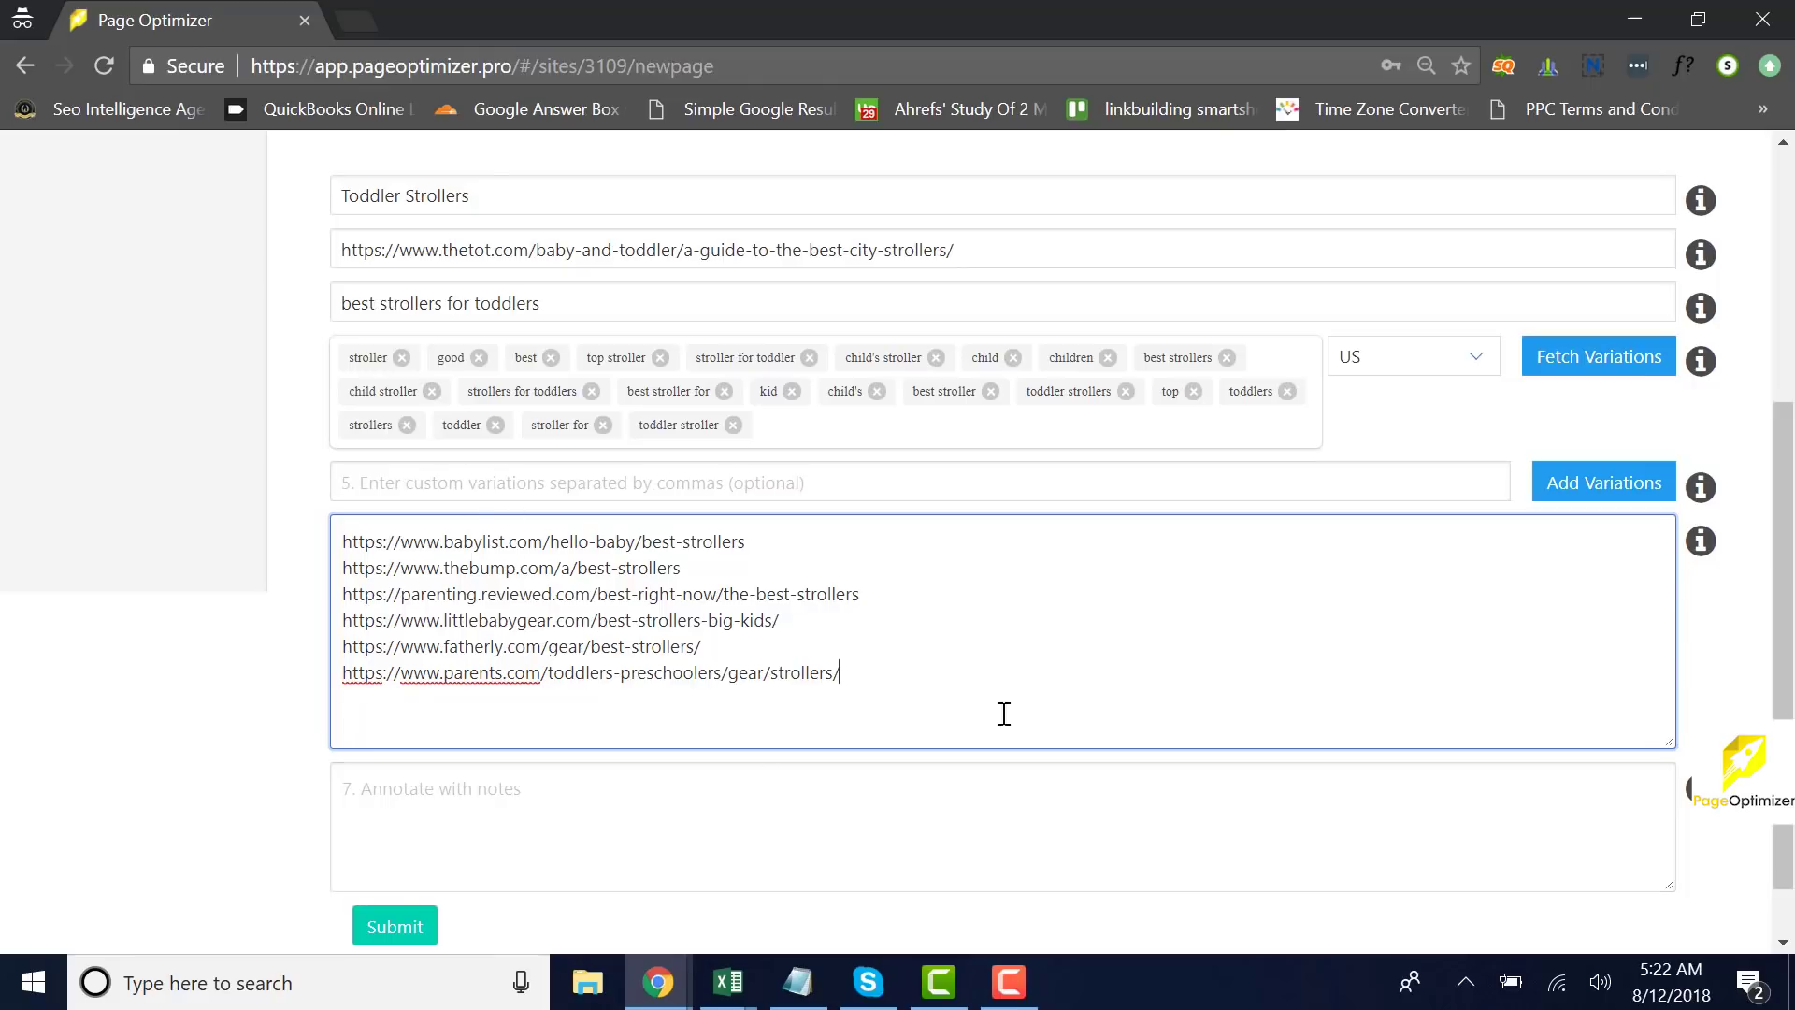
# - Submit the new page for analysis without annotations and go to the analysis run's notes
pyautogui.scroll(-1, 1077, 719)
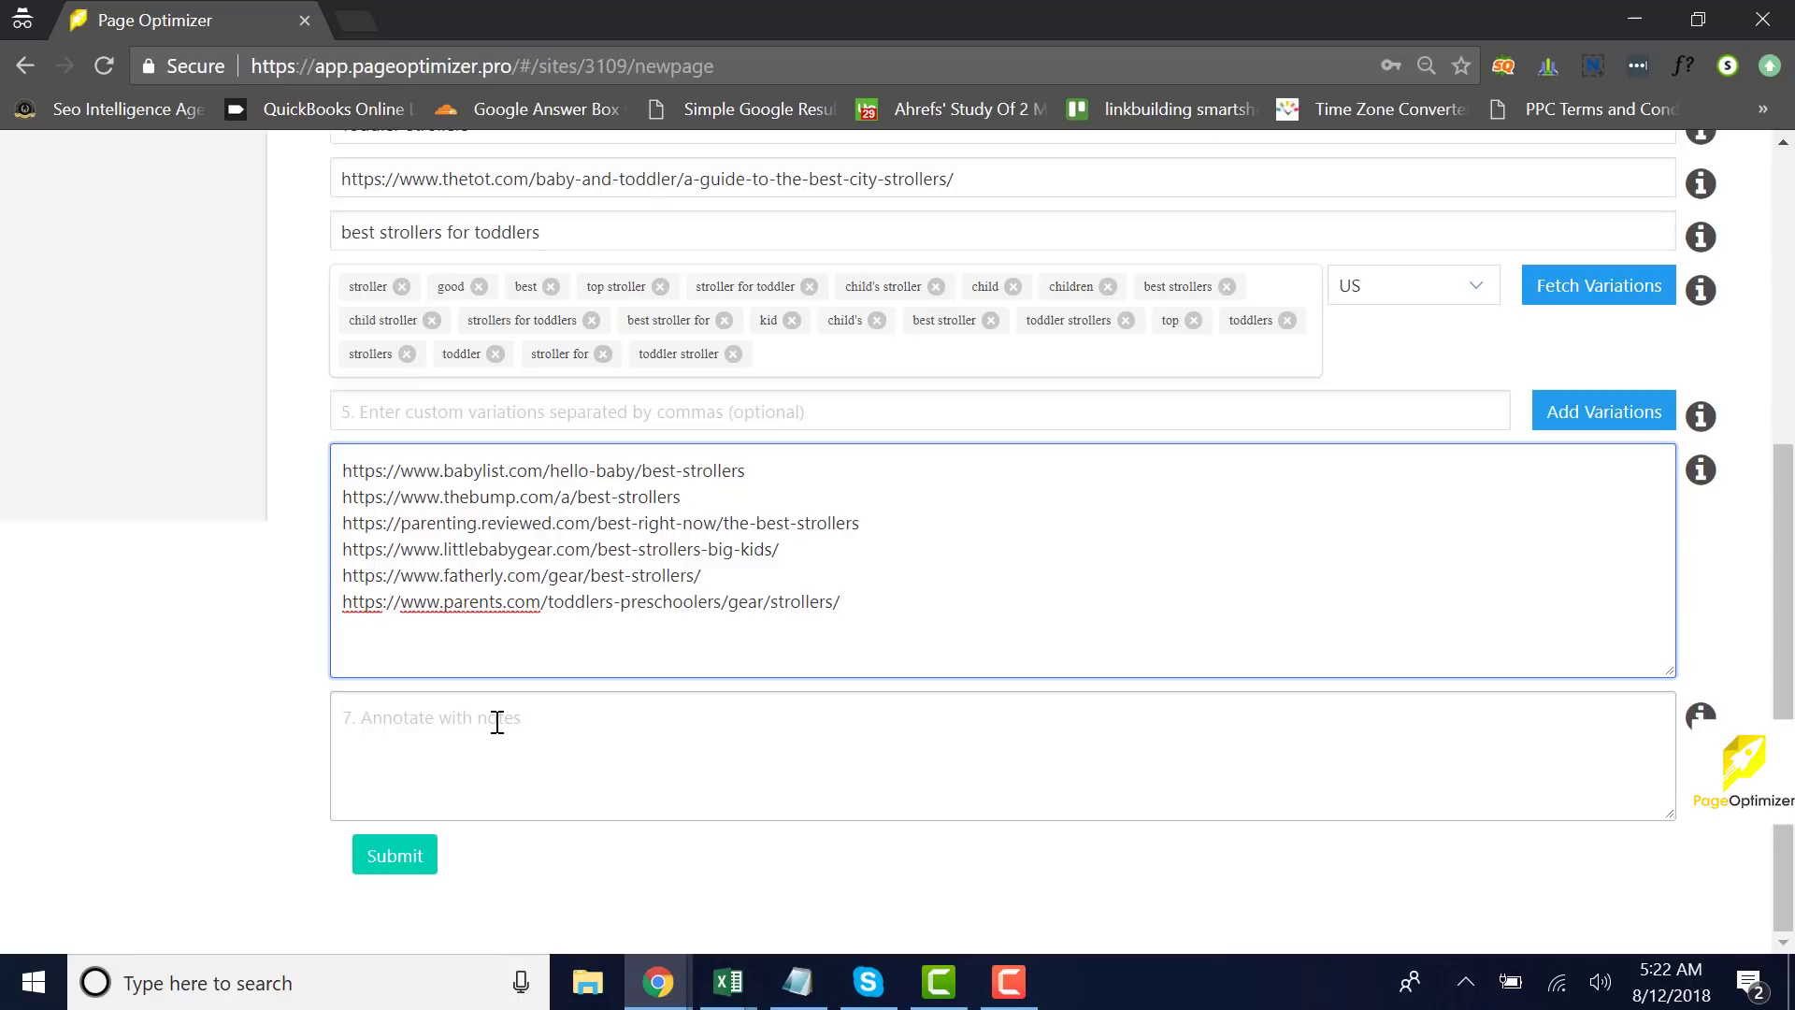
pyautogui.click(394, 855)
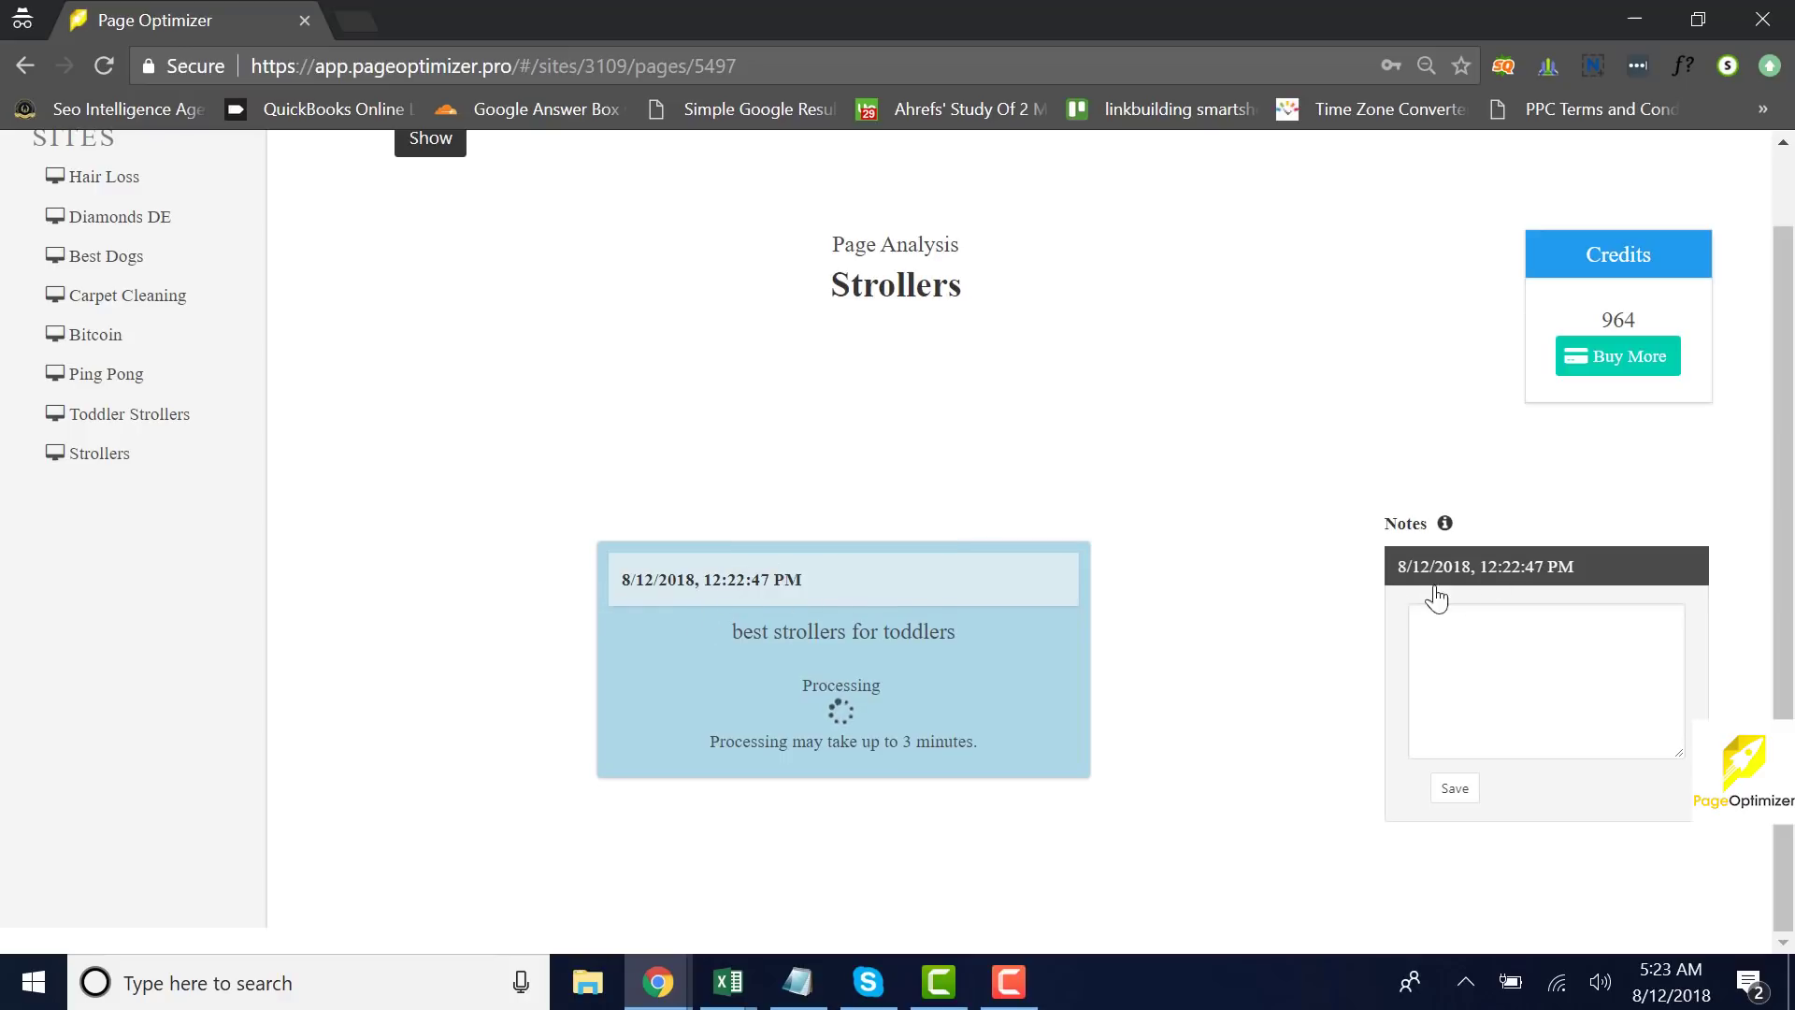
pyautogui.click(1562, 637)
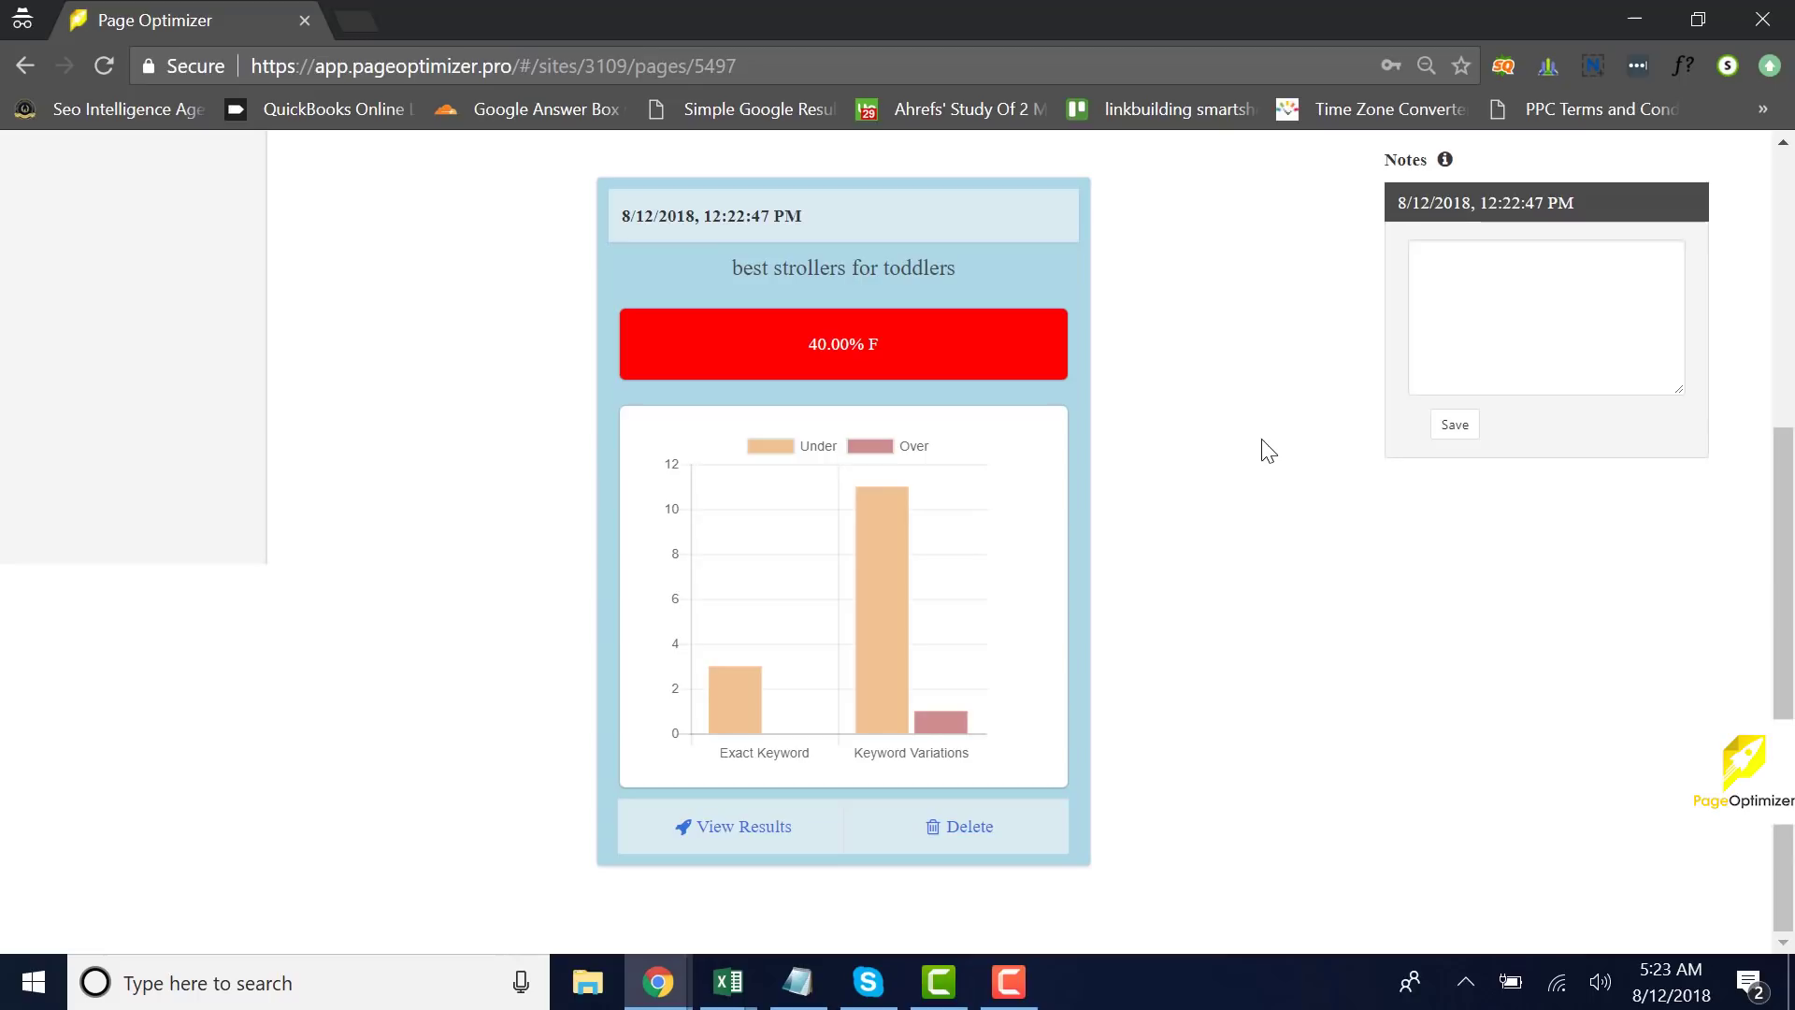
# - Look over the page analysis score and keyword chart, and reopen the Toddler Strollers page from the Strollers site
pyautogui.scroll(5, 1302, 547)
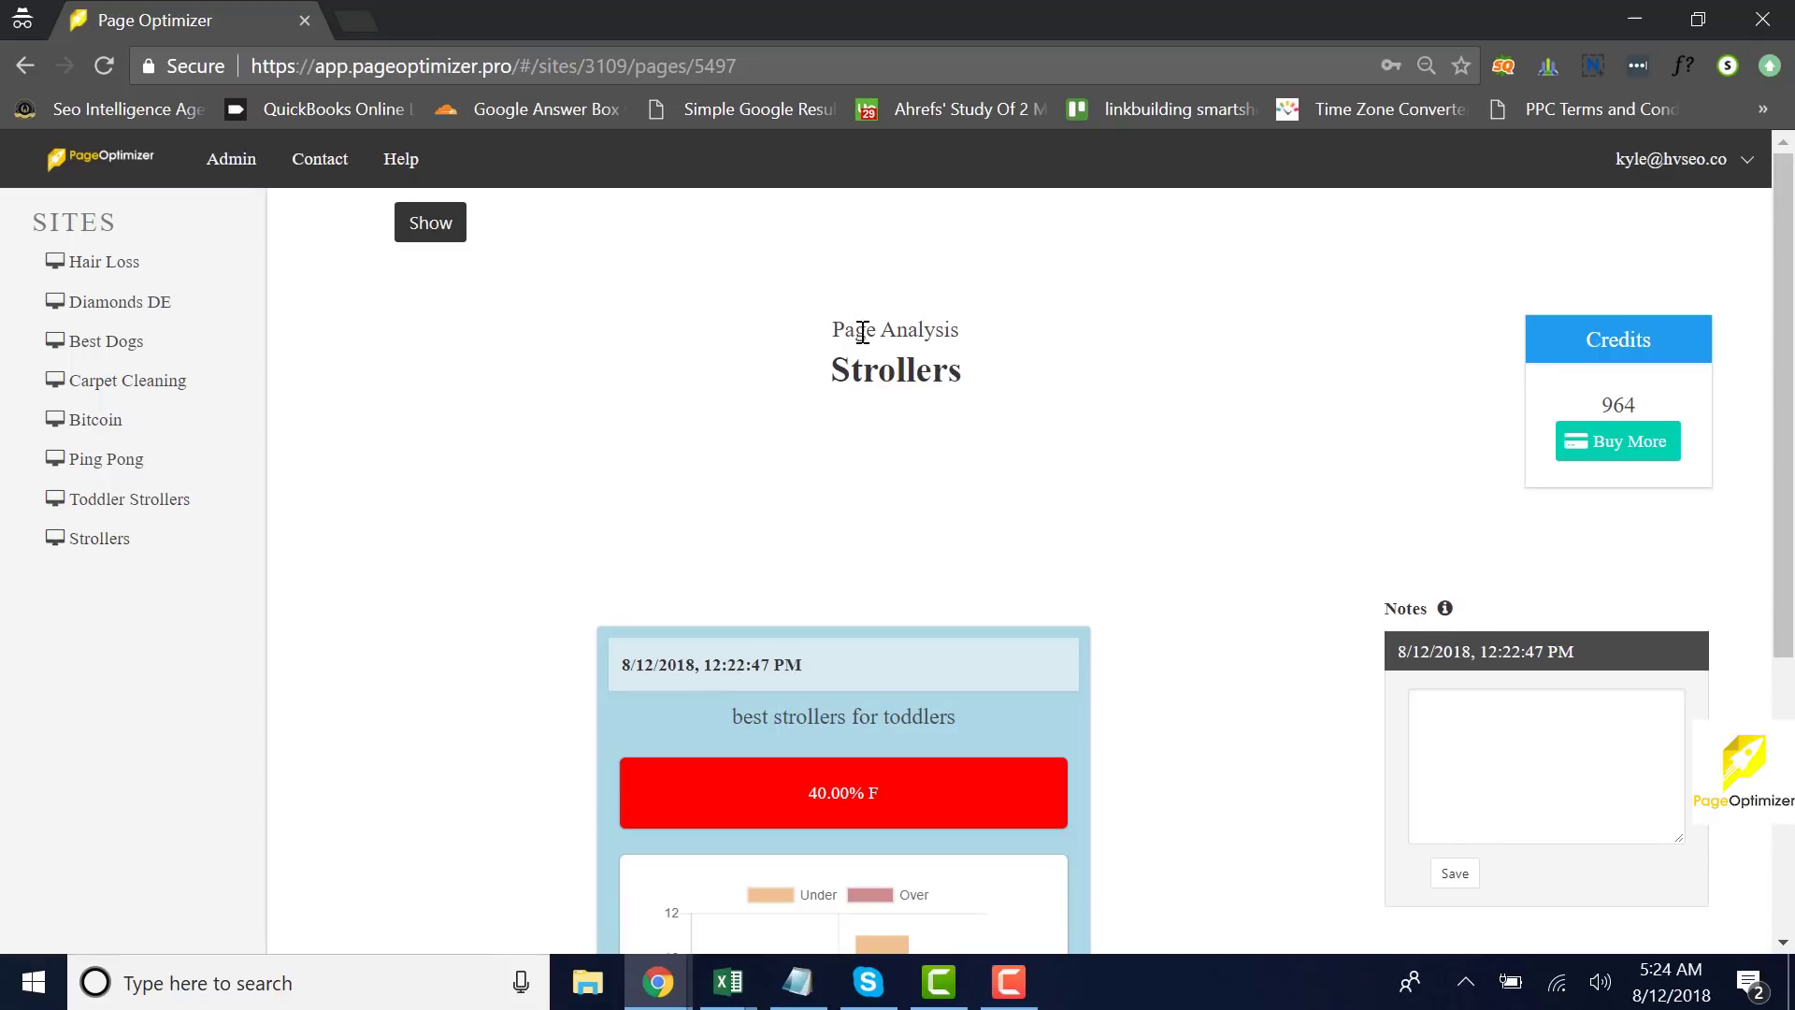
pyautogui.scroll(-1, 1339, 482)
pyautogui.scroll(-3, 1340, 483)
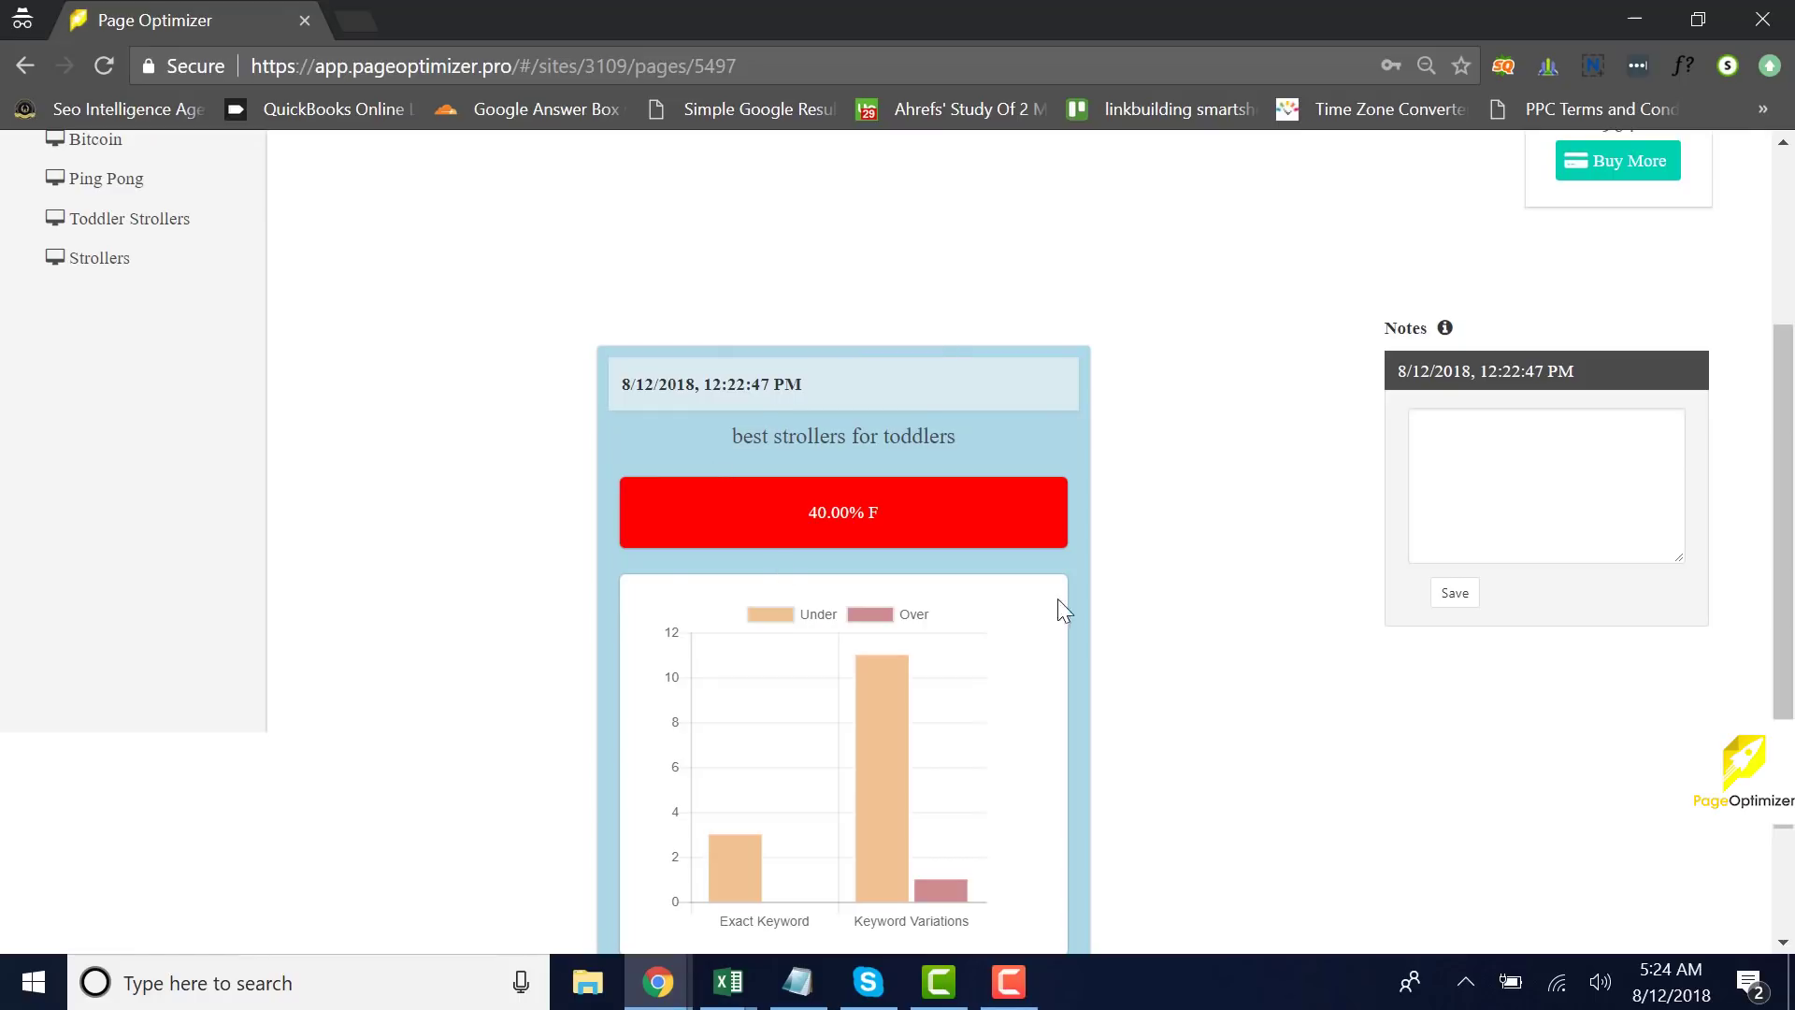
pyautogui.scroll(-1, 1313, 608)
pyautogui.scroll(3, 1310, 604)
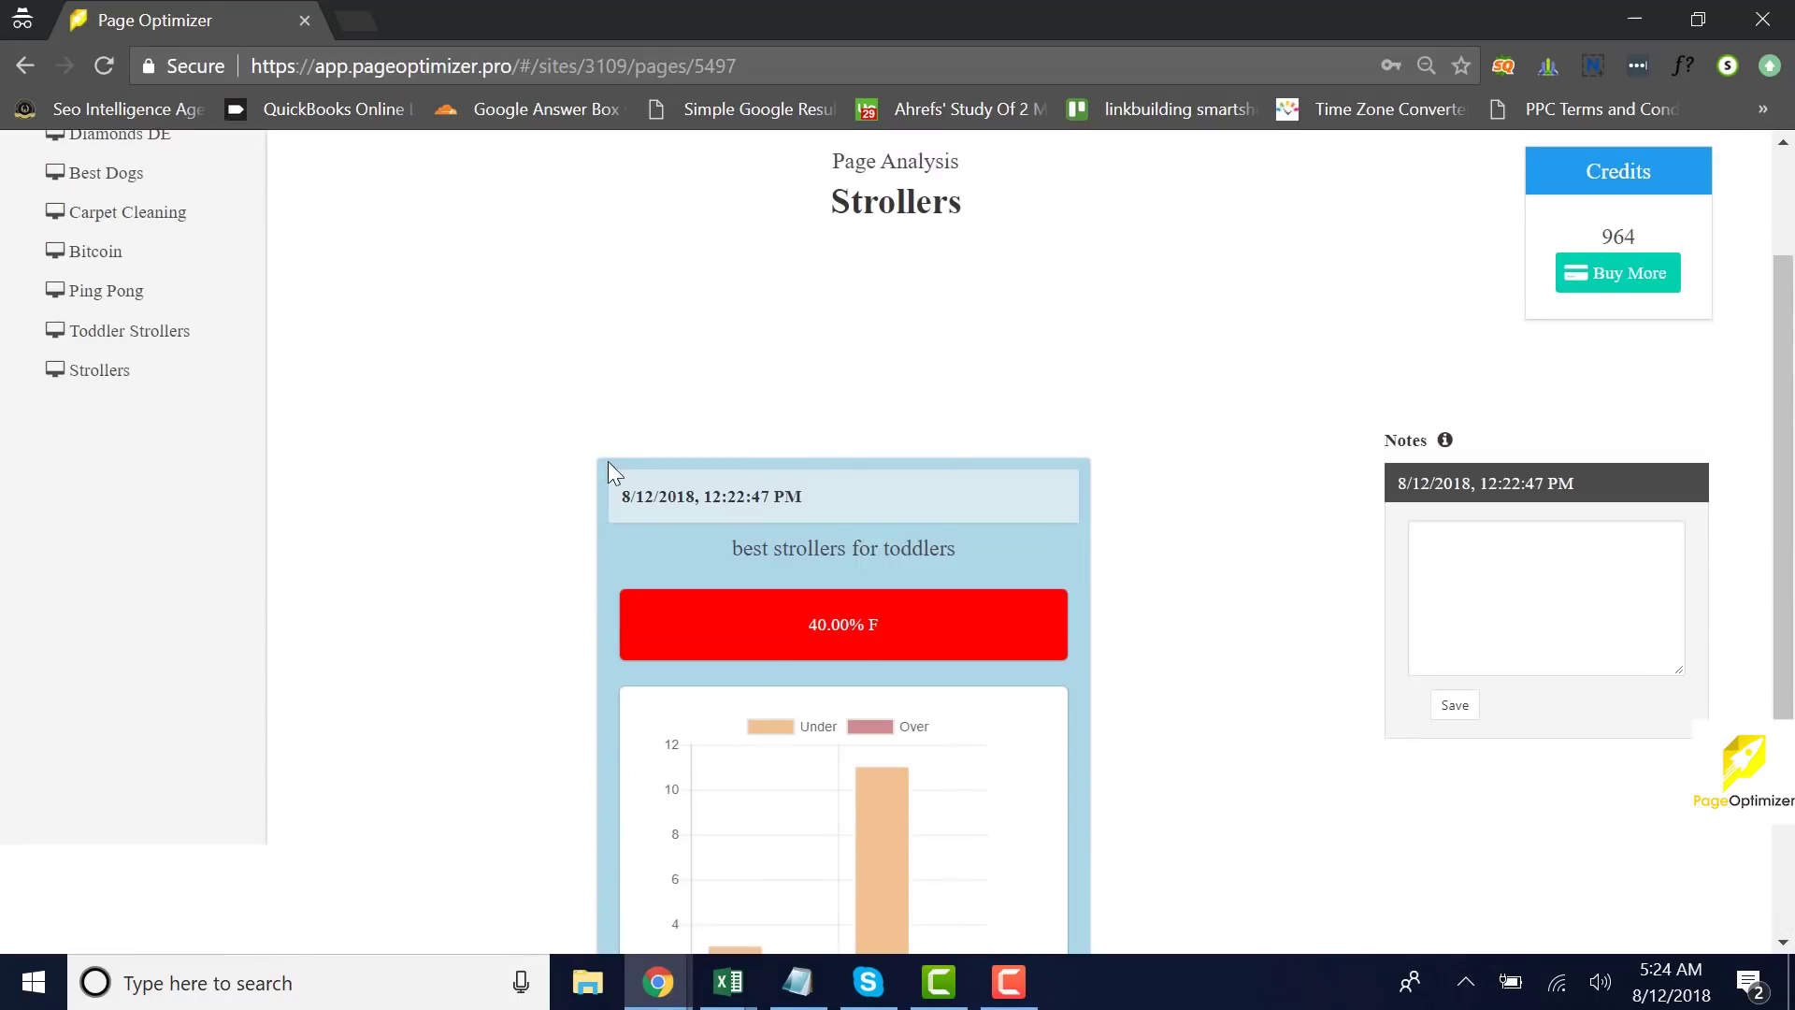
pyautogui.click(100, 371)
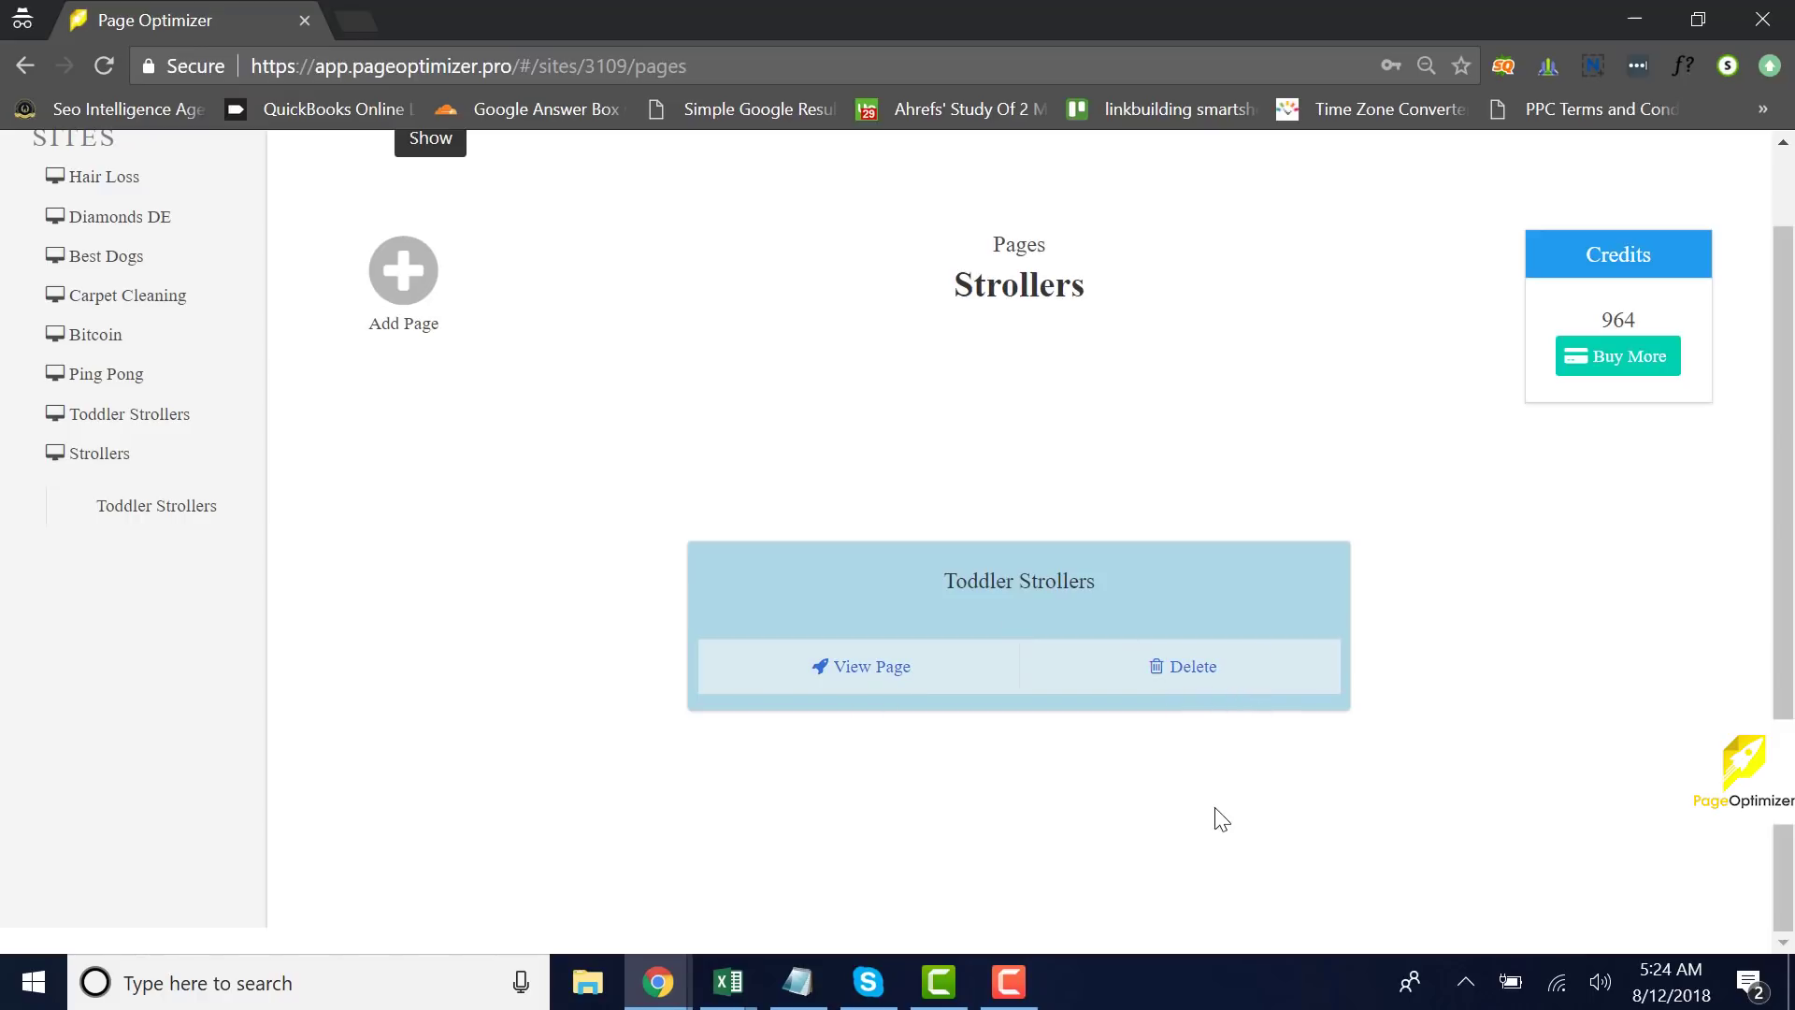
pyautogui.click(842, 669)
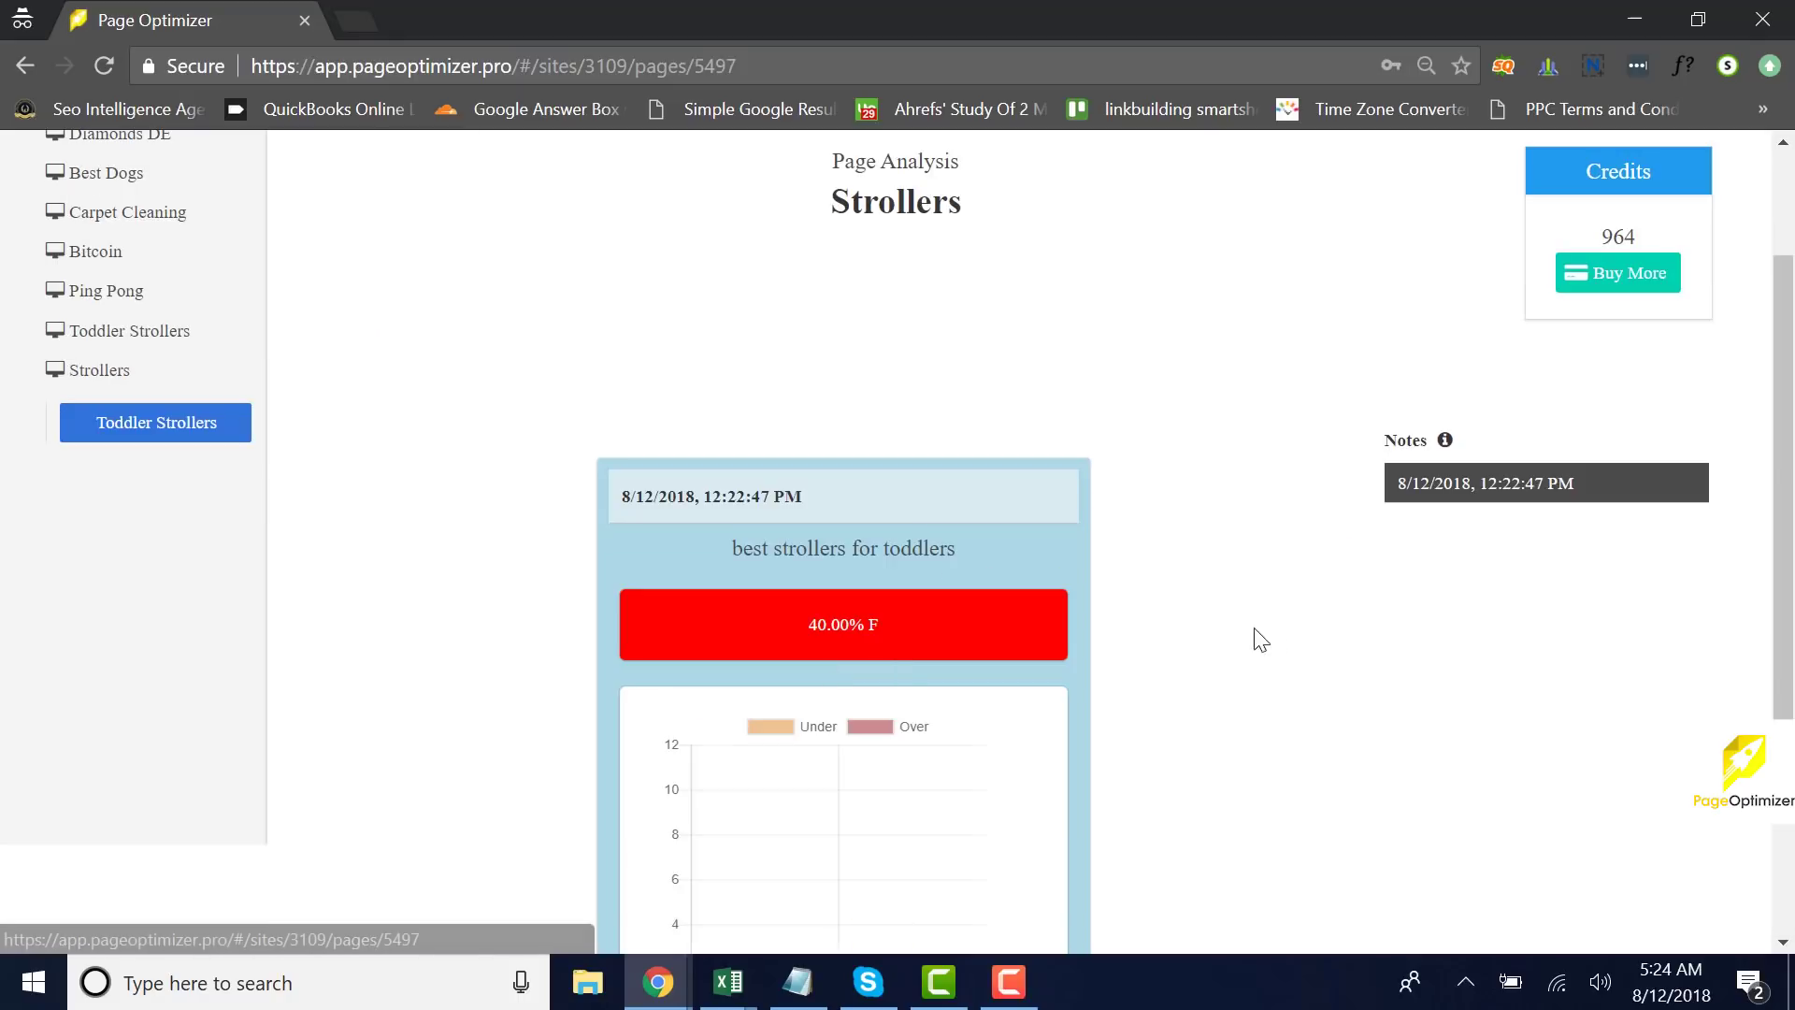
# - Inspect the under- and over-optimization bars for the exact keyword and keyword variations in the page analysis chart
pyautogui.scroll(-3, 1346, 654)
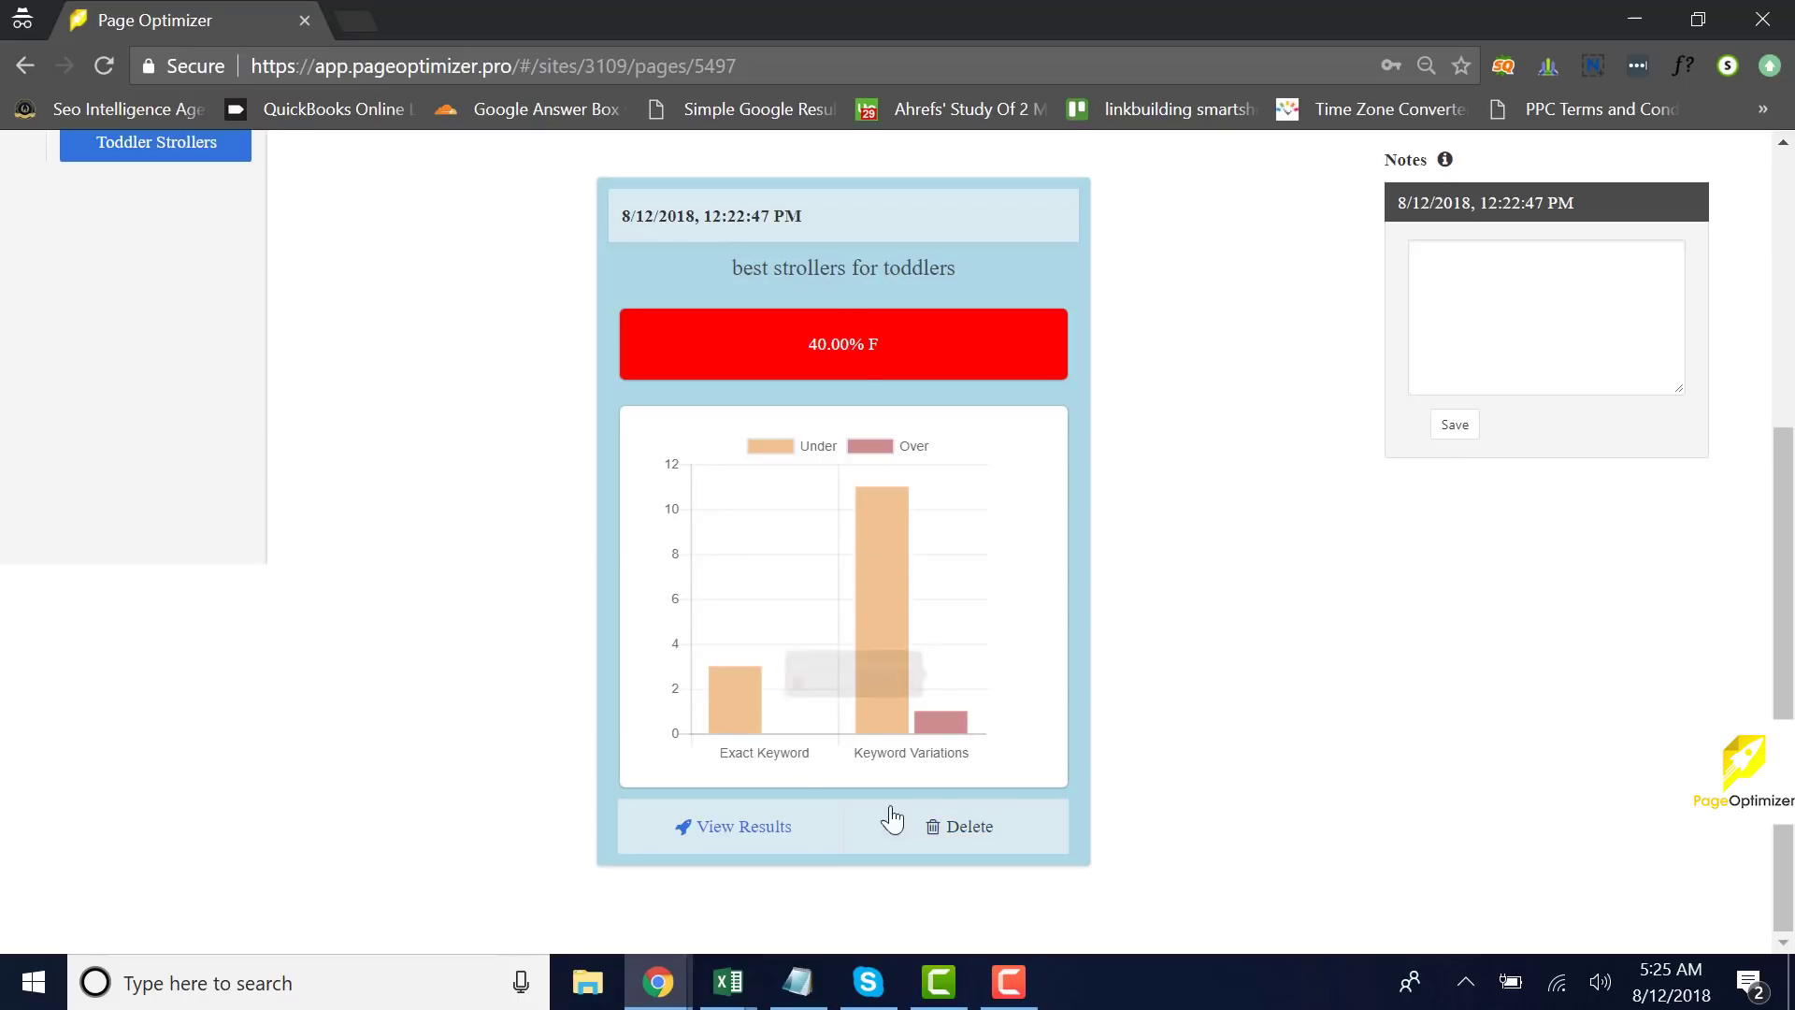
pyautogui.moveTo(713, 716)
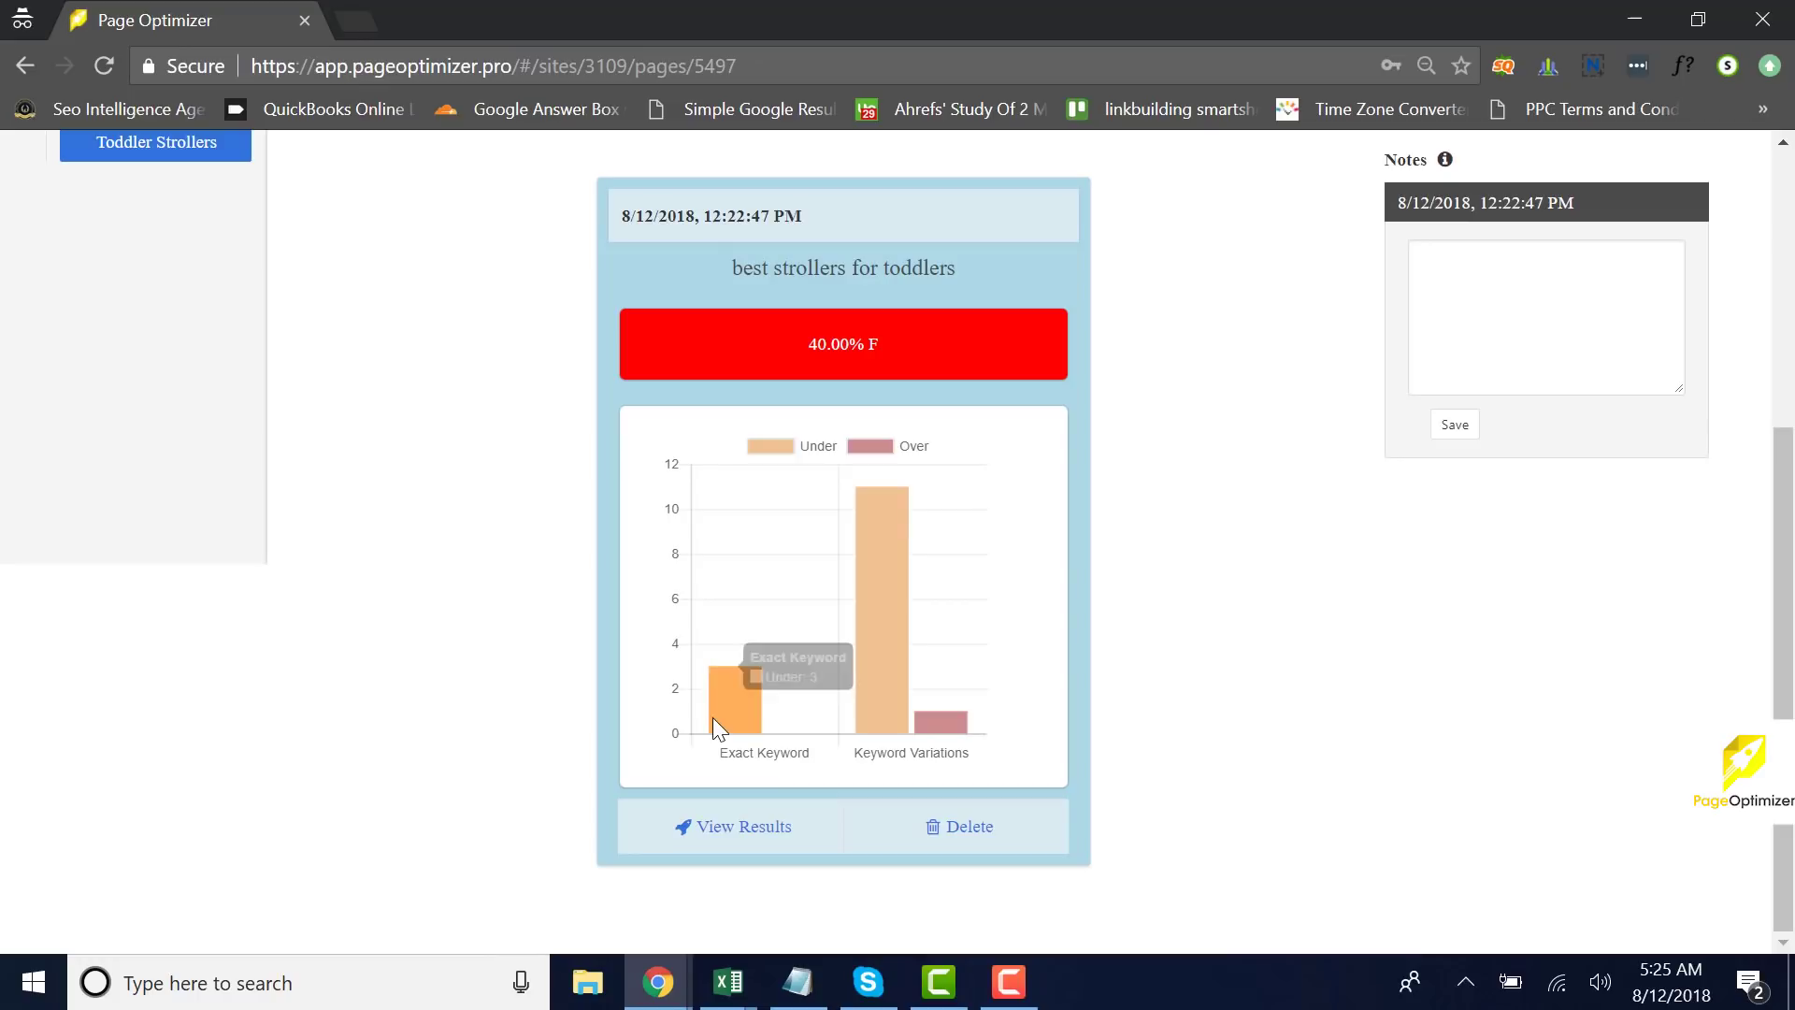
pyautogui.moveTo(871, 715)
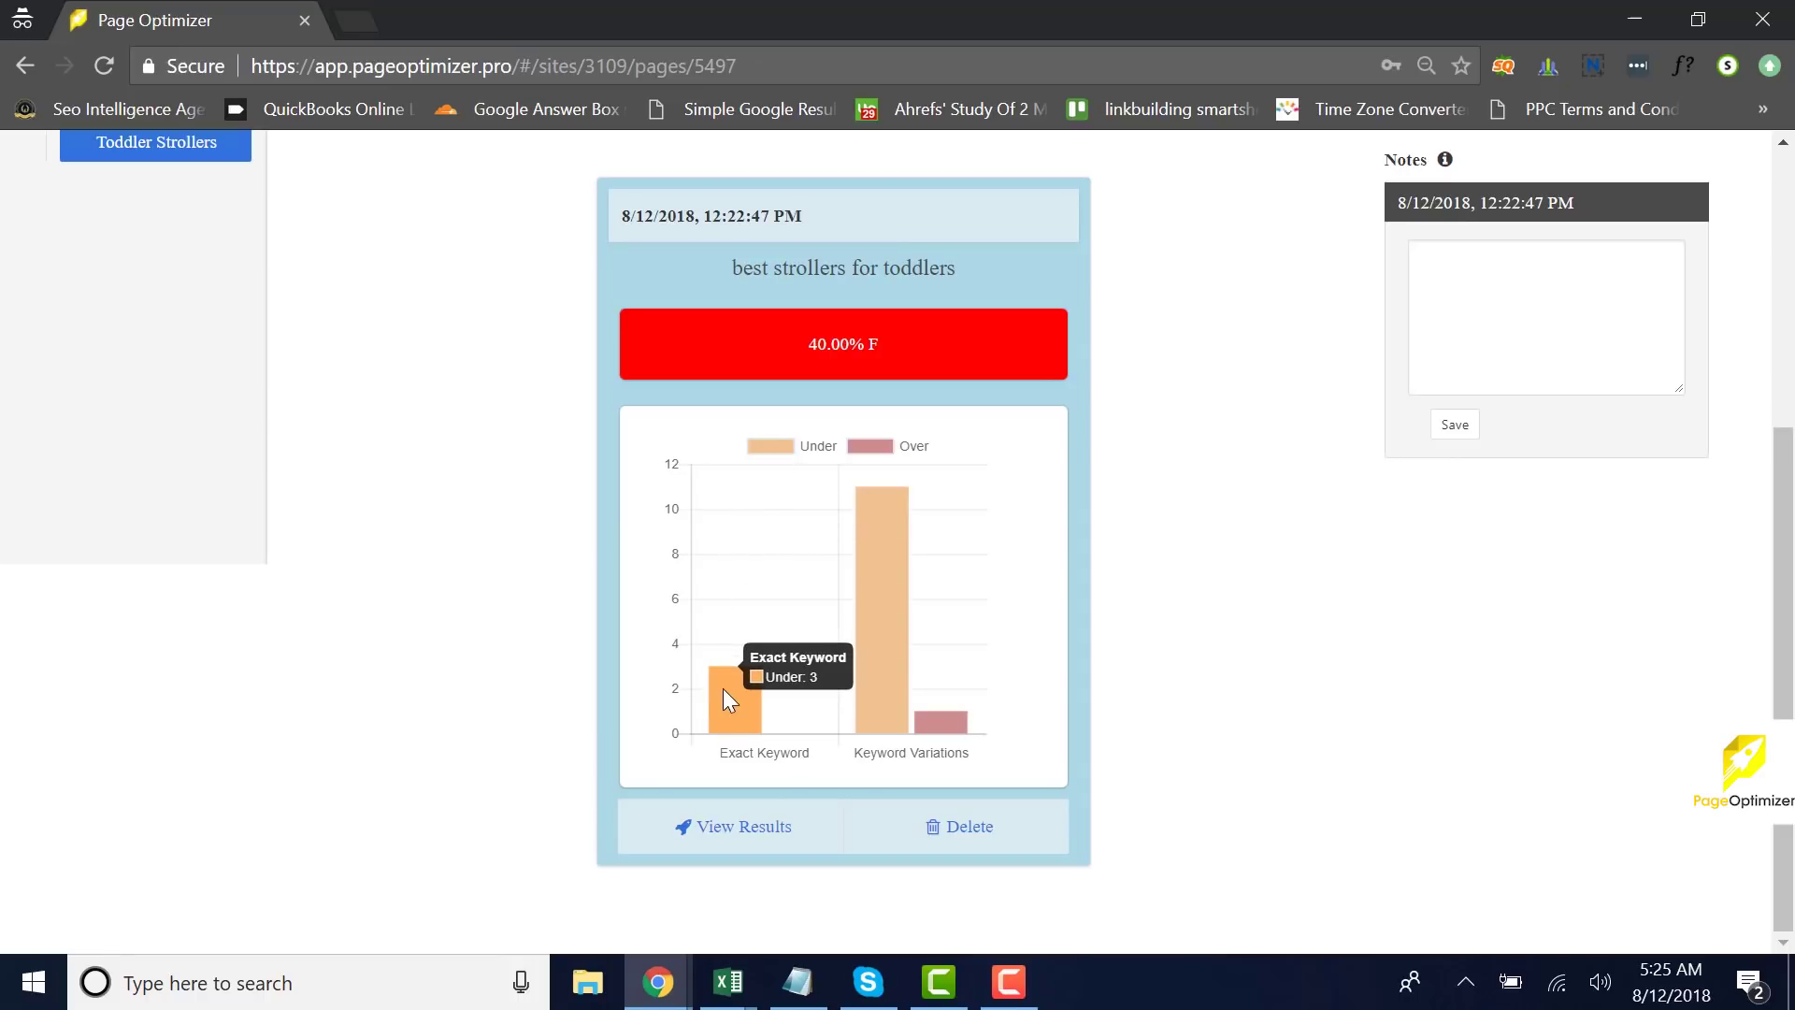
pyautogui.moveTo(875, 631)
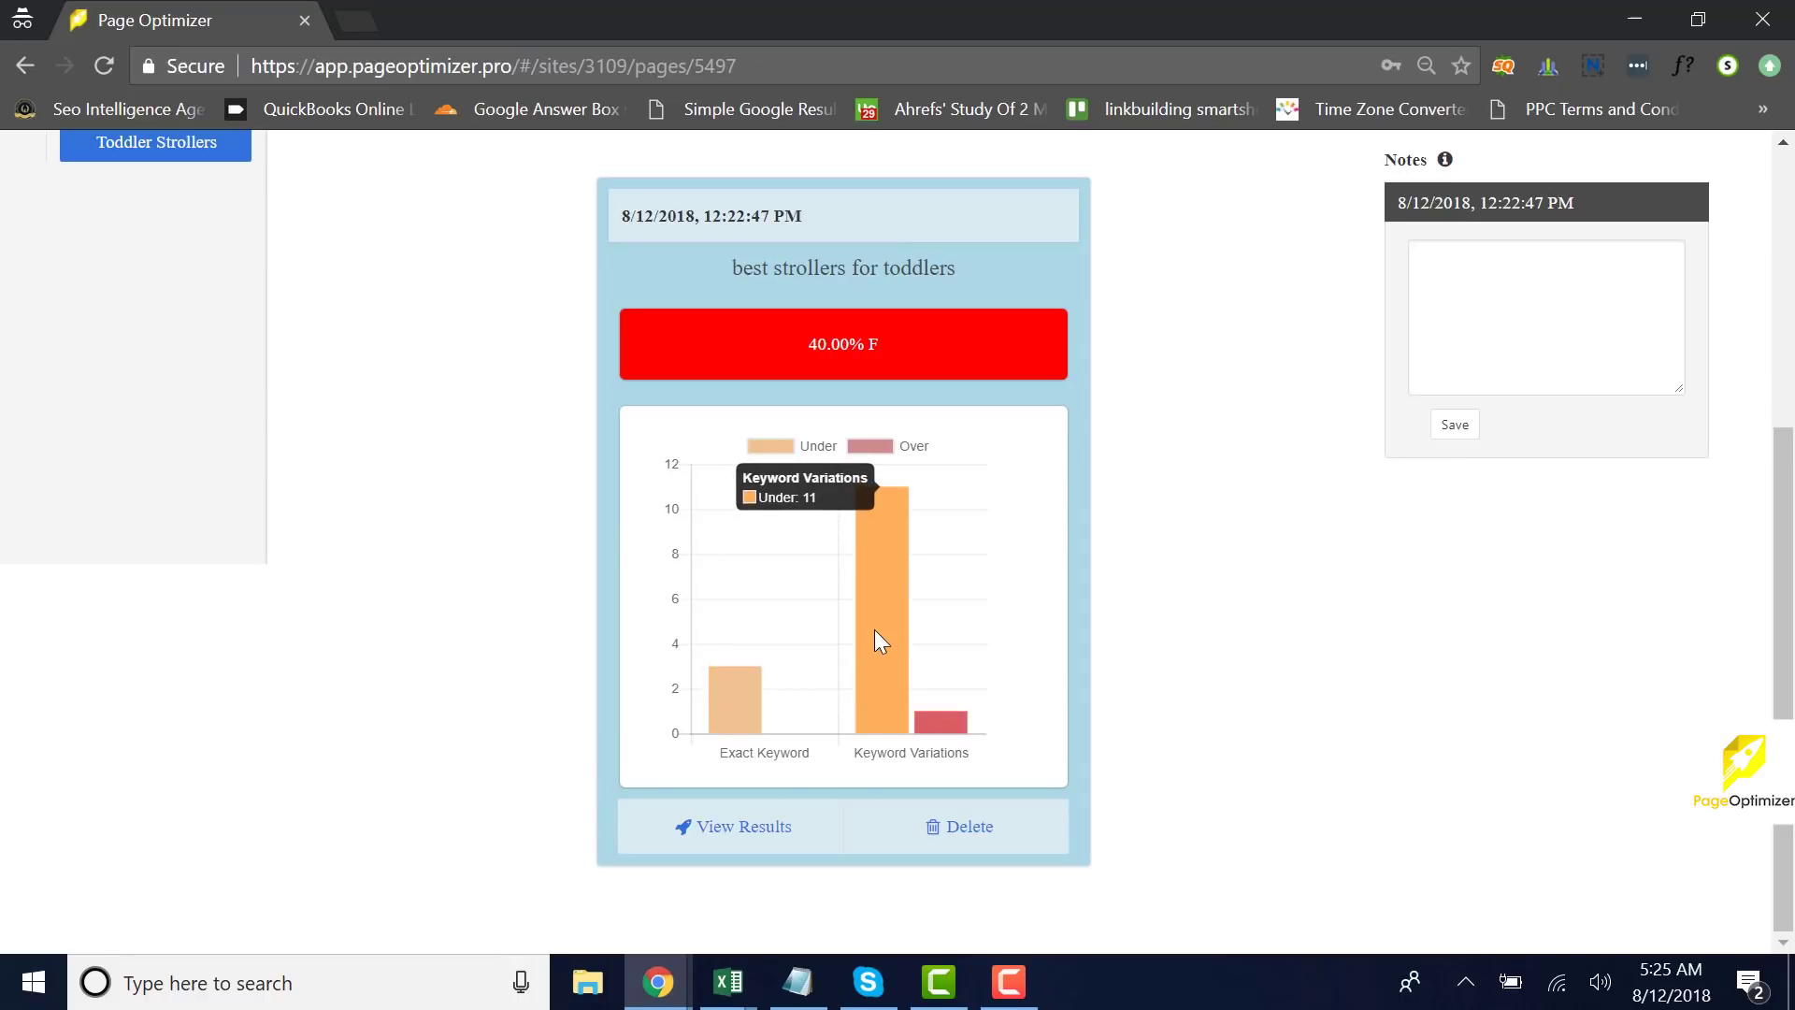
pyautogui.moveTo(956, 722)
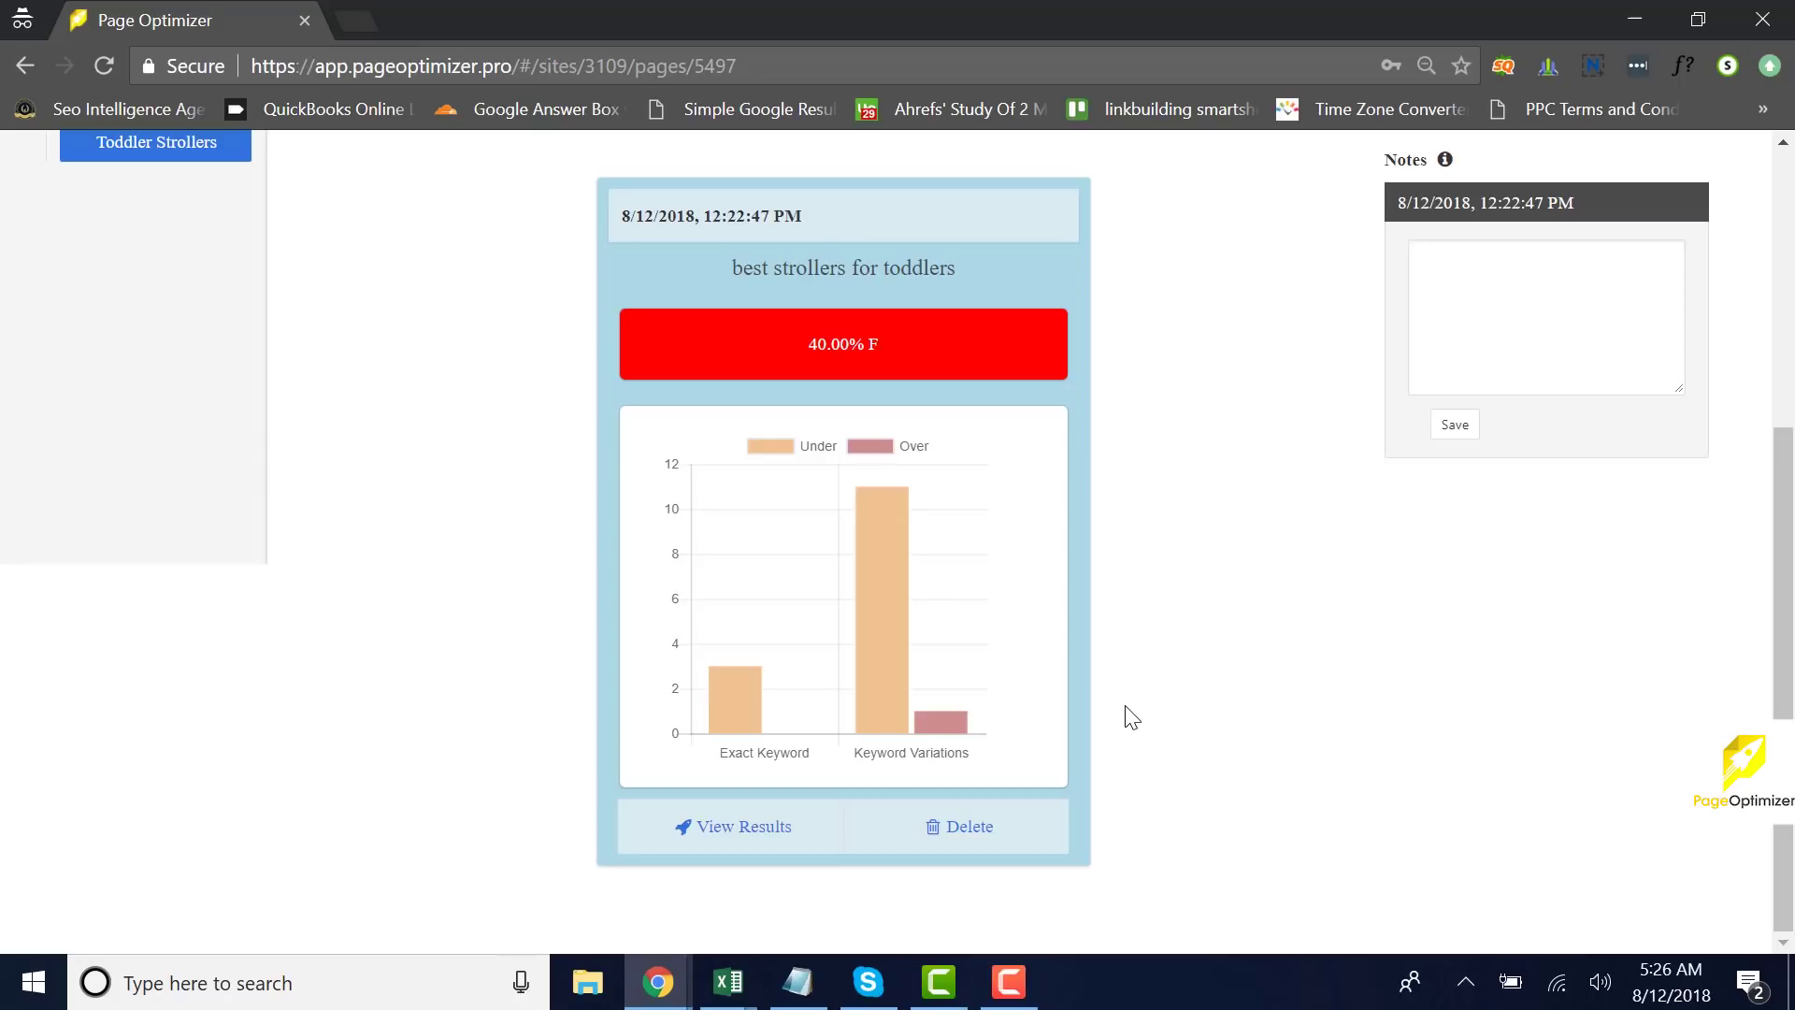
# - Open the results of the "best strollers for toddlers" run and read through the exact keyword recommendations for every signal
pyautogui.click(727, 846)
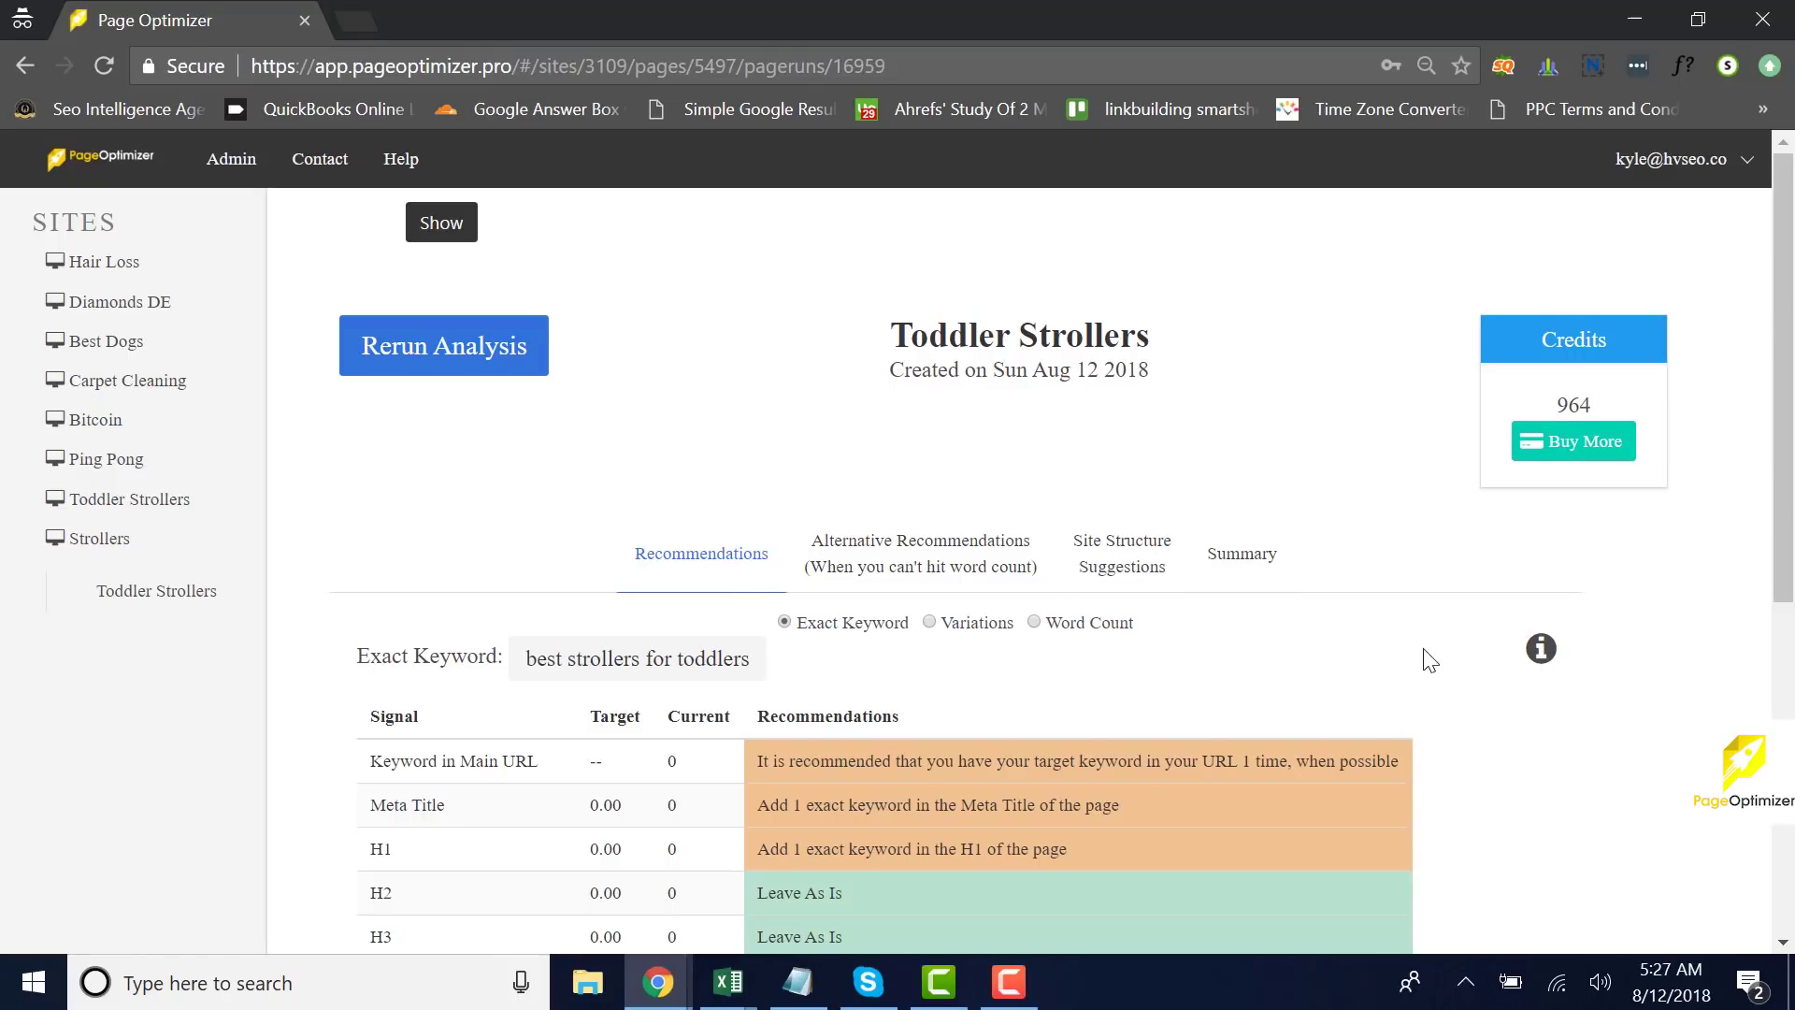
pyautogui.scroll(-2, 1092, 592)
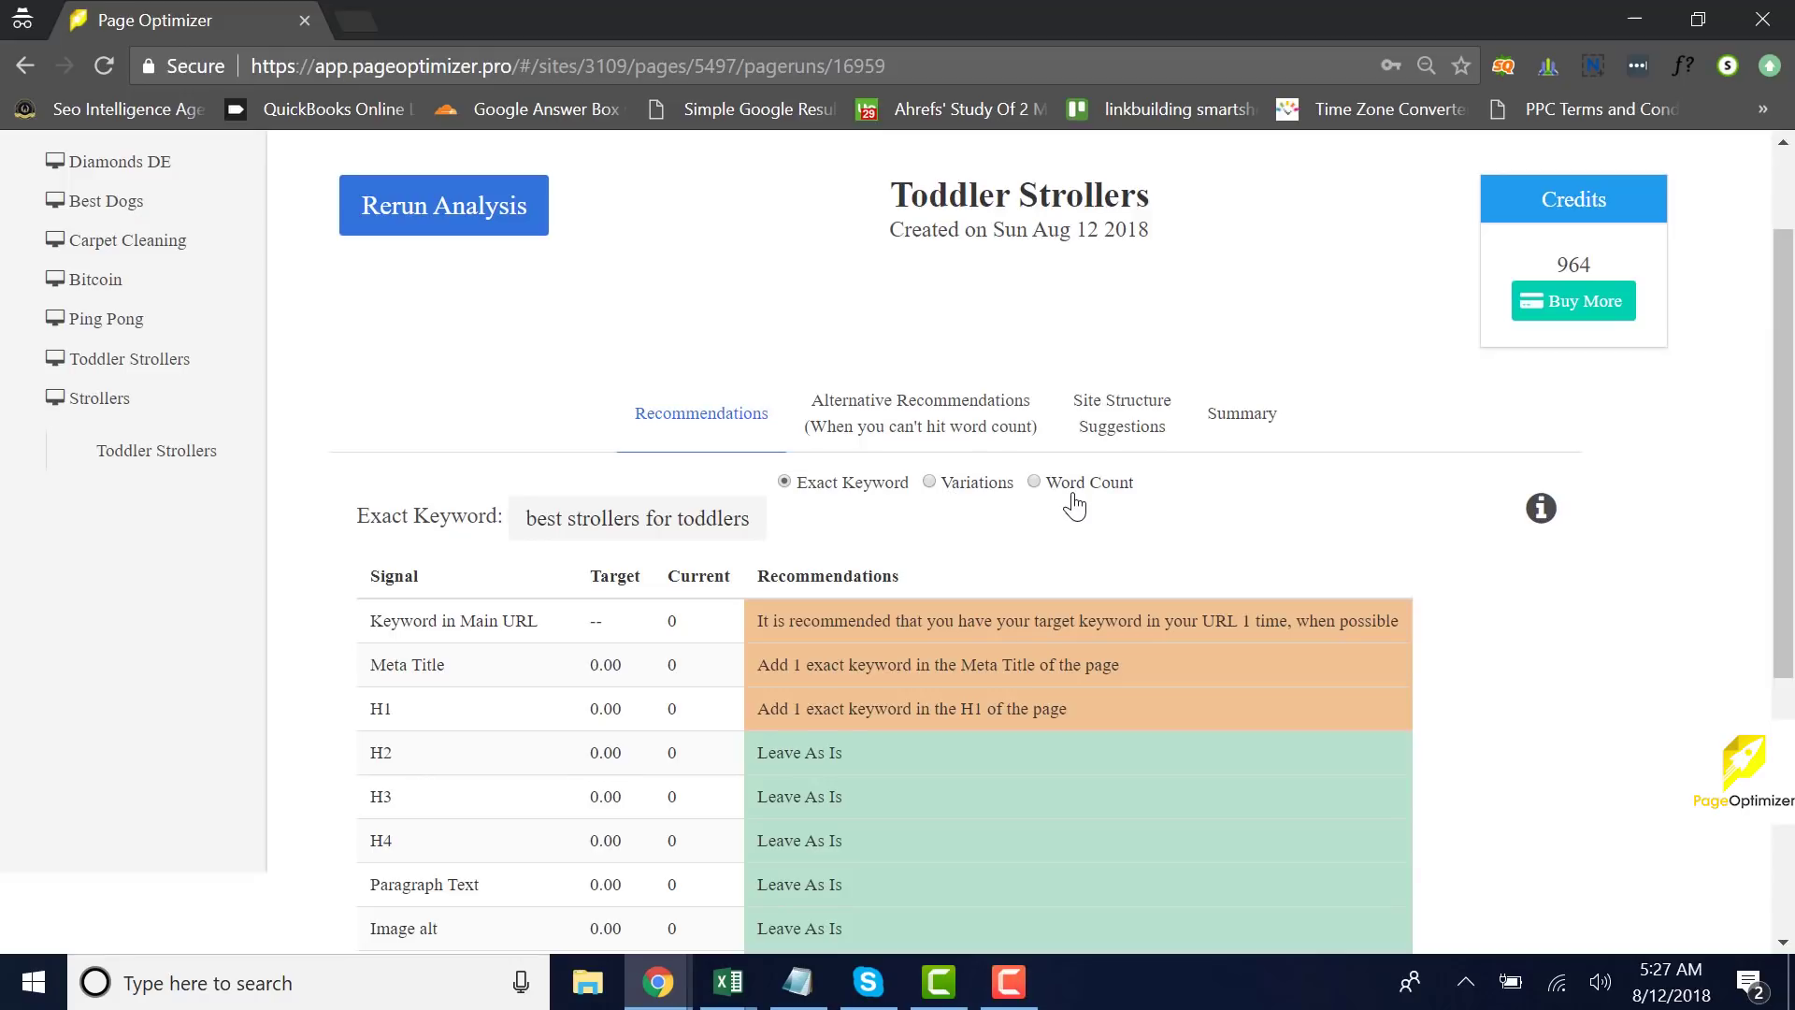
pyautogui.scroll(-2, 1347, 587)
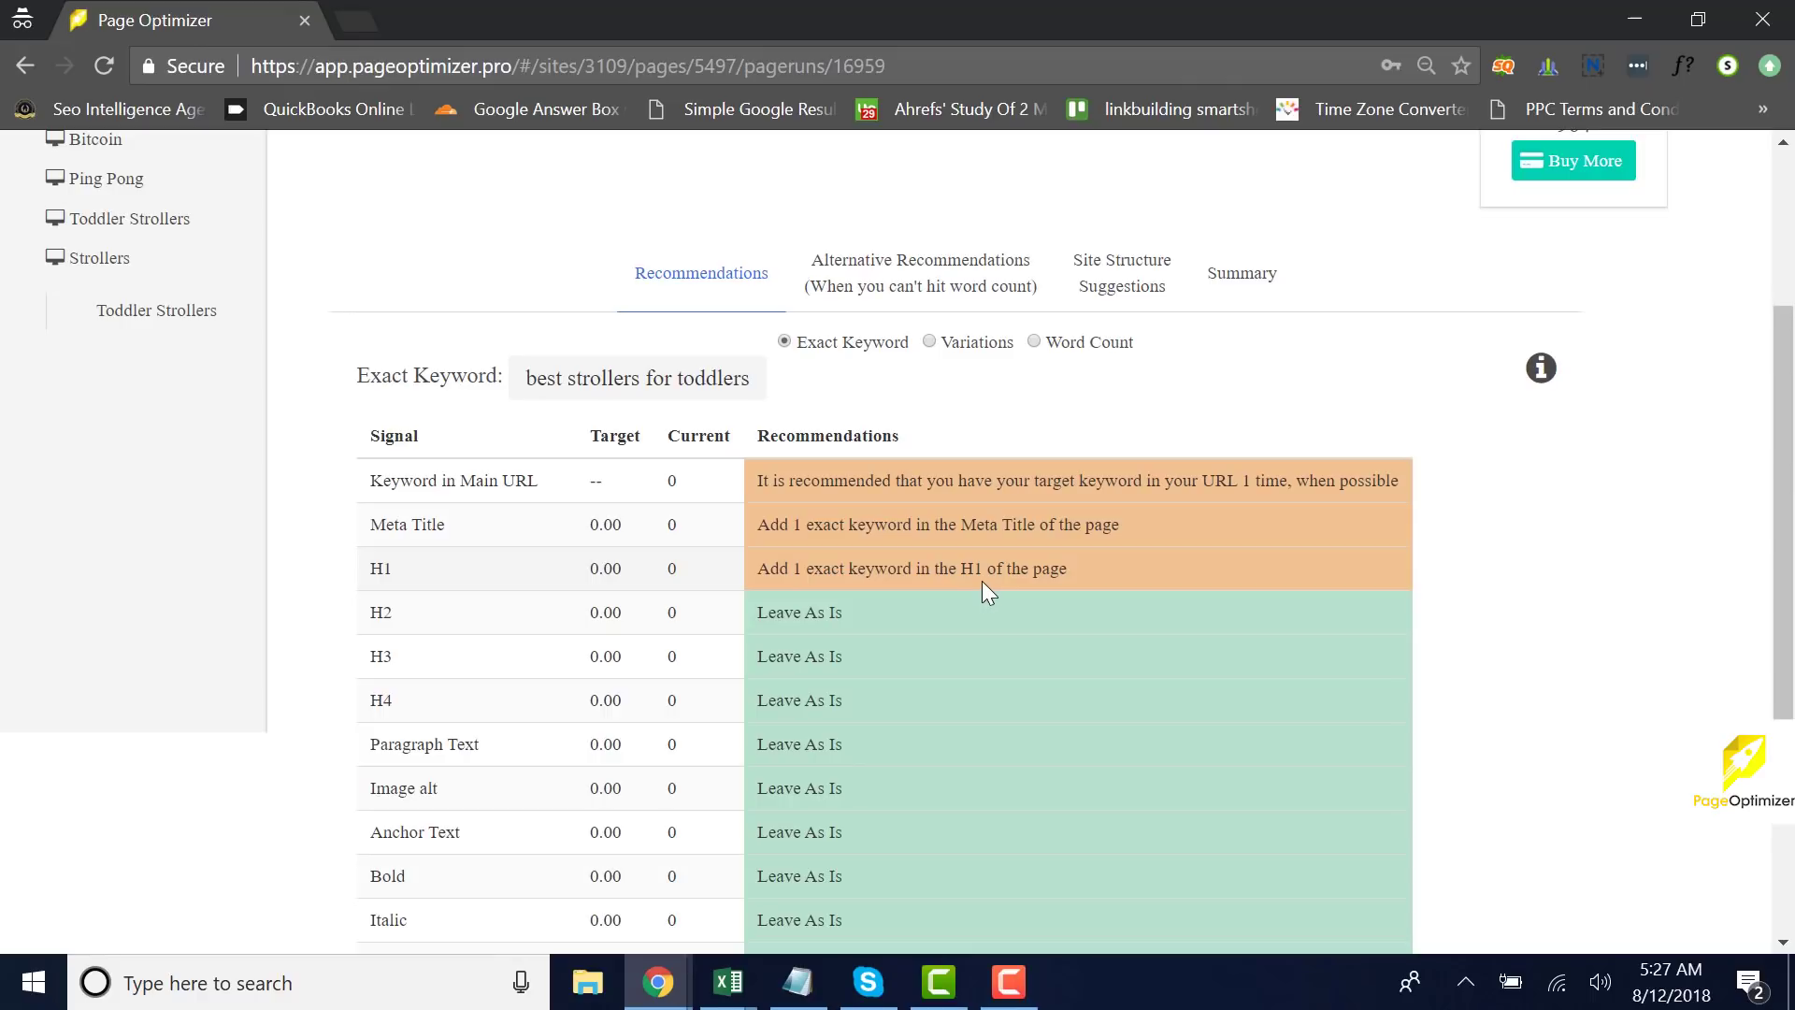
pyautogui.scroll(-3, 934, 587)
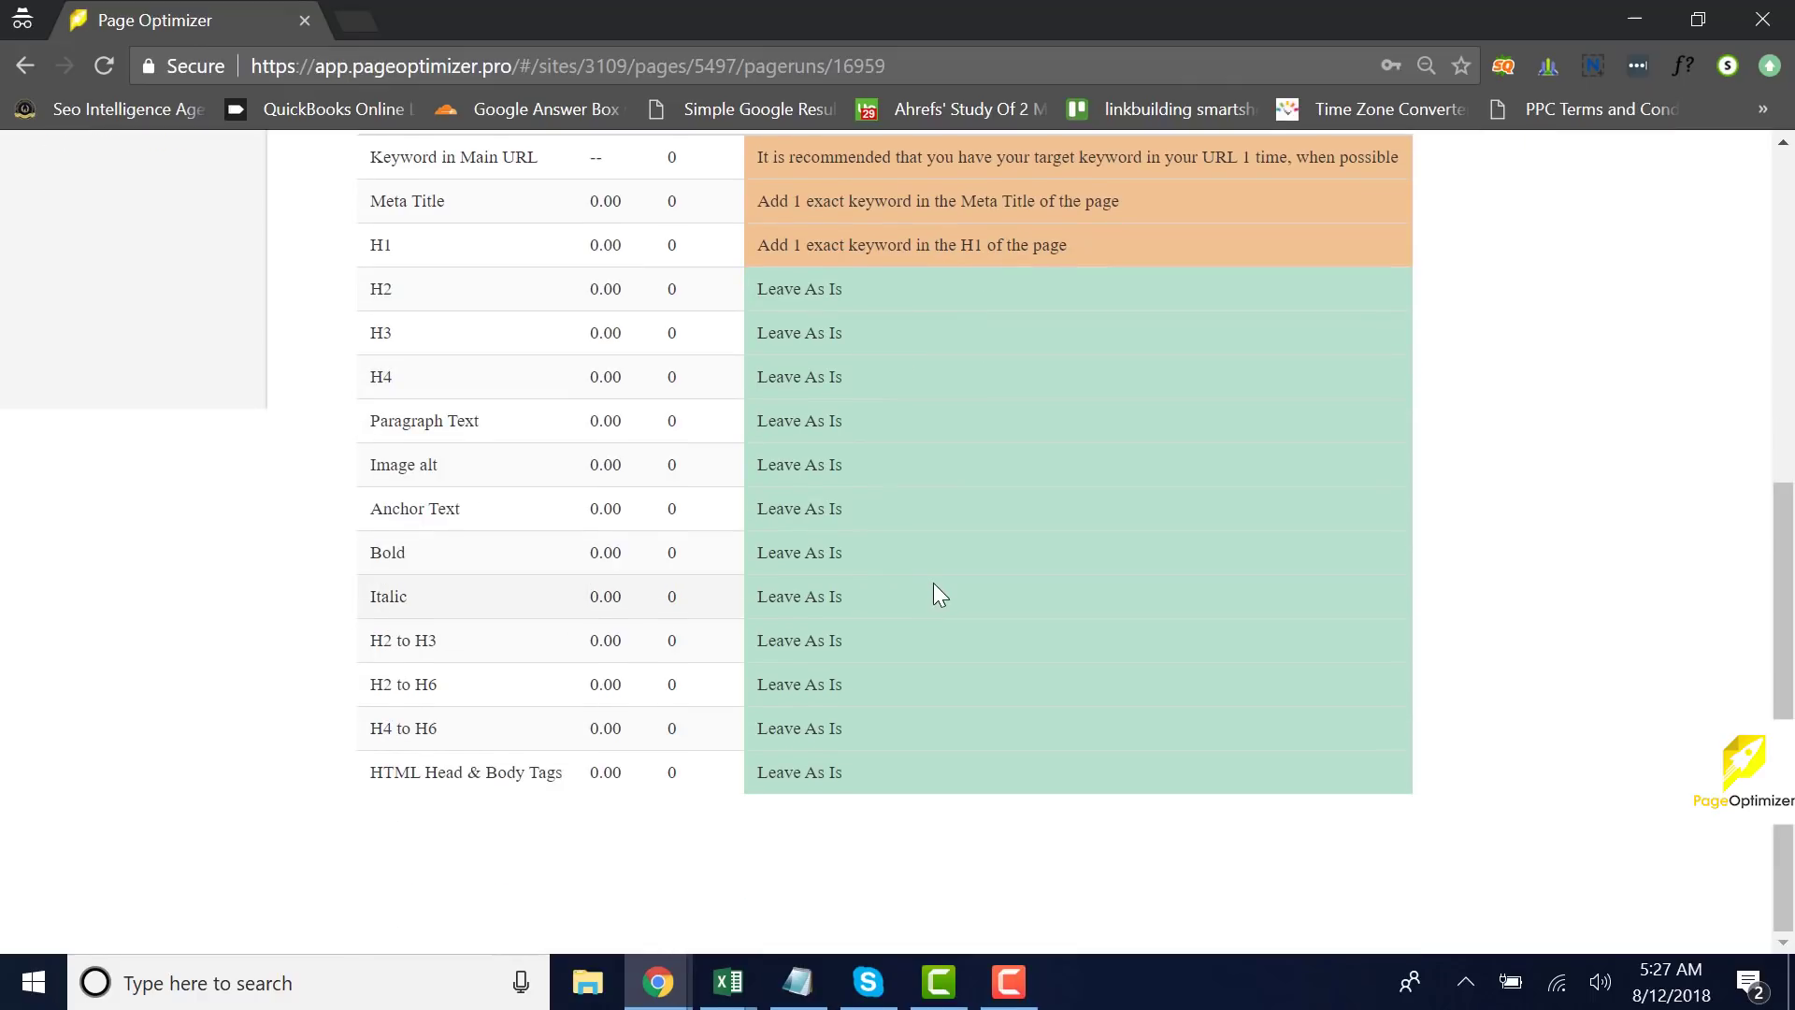
pyautogui.scroll(4, 933, 582)
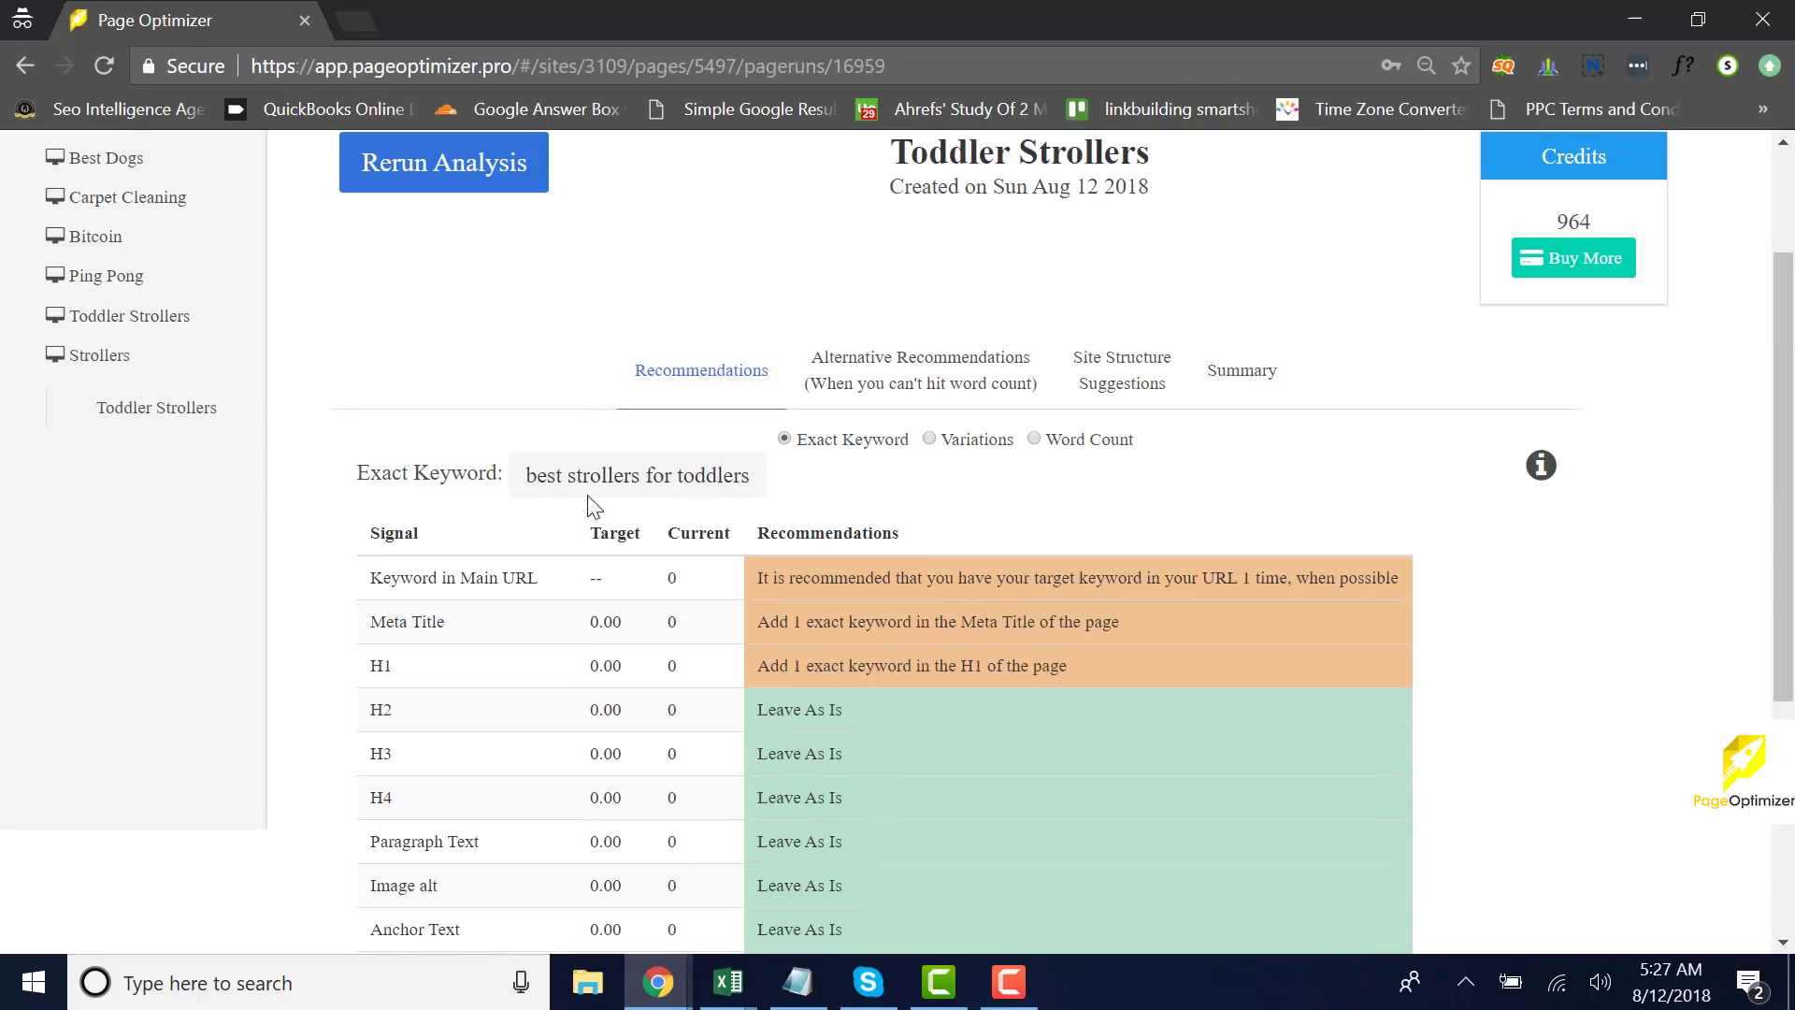
pyautogui.scroll(-3, 1000, 692)
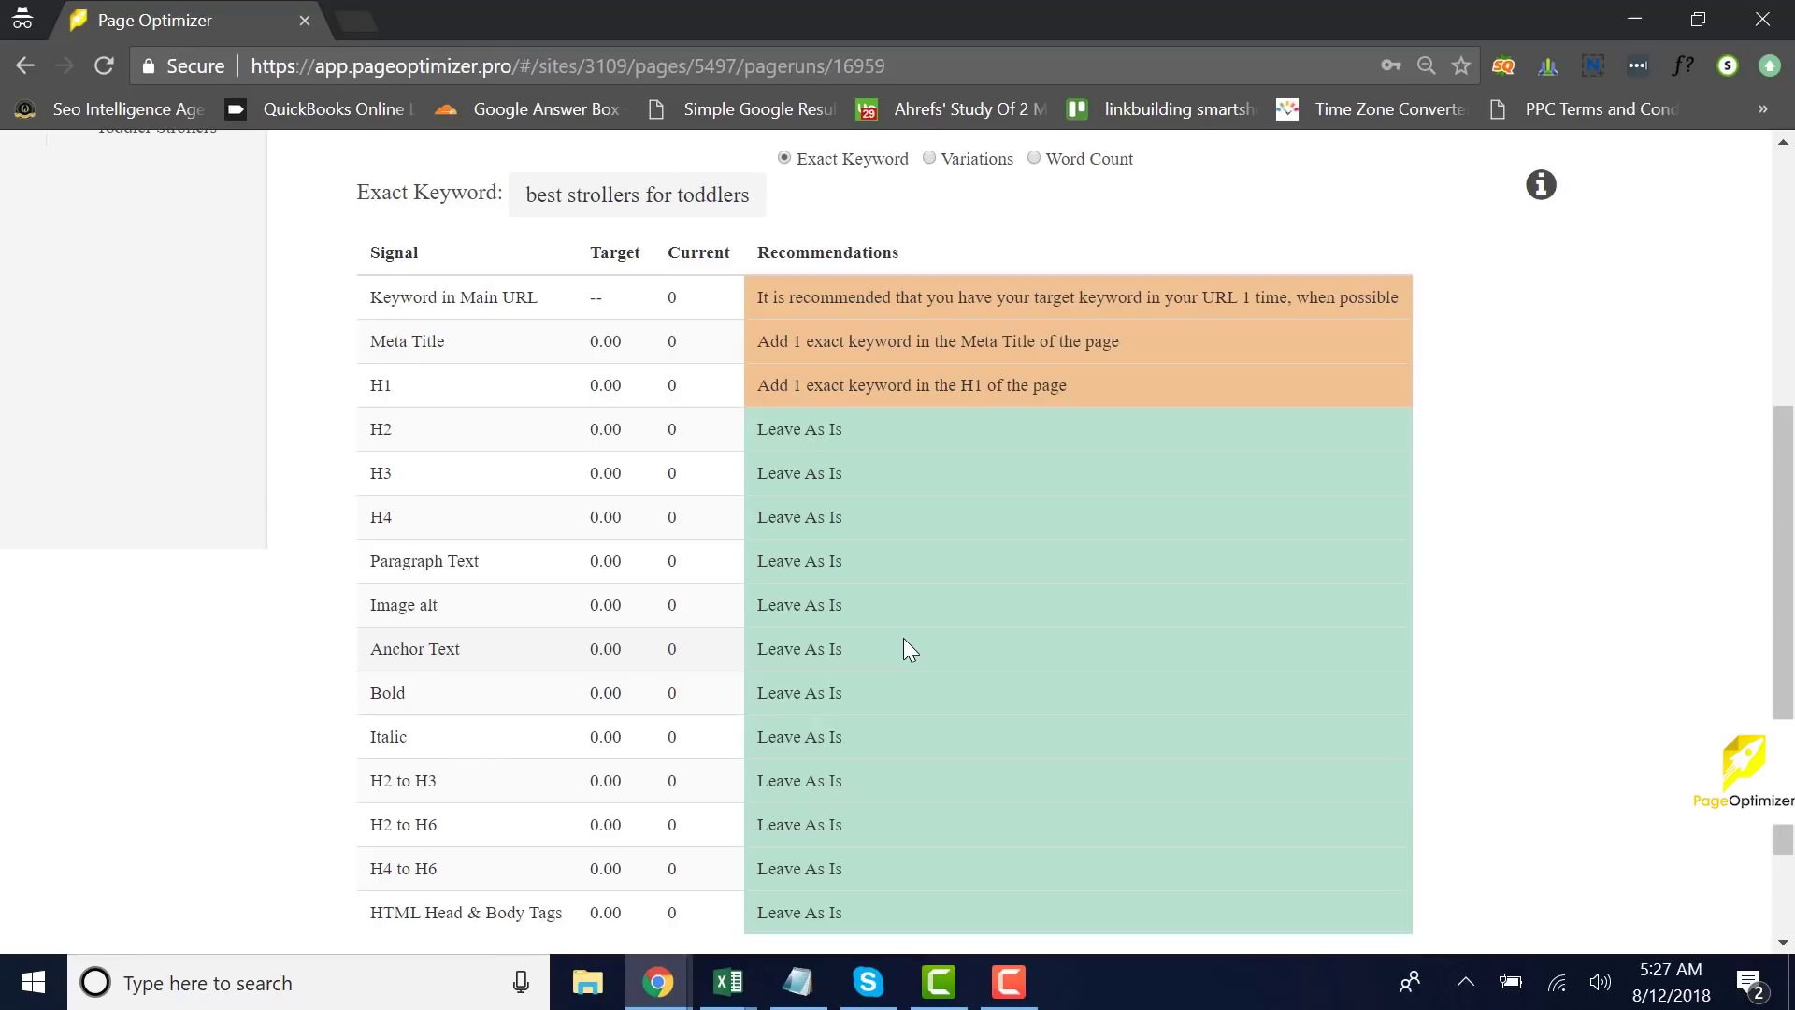
pyautogui.scroll(-2, 902, 639)
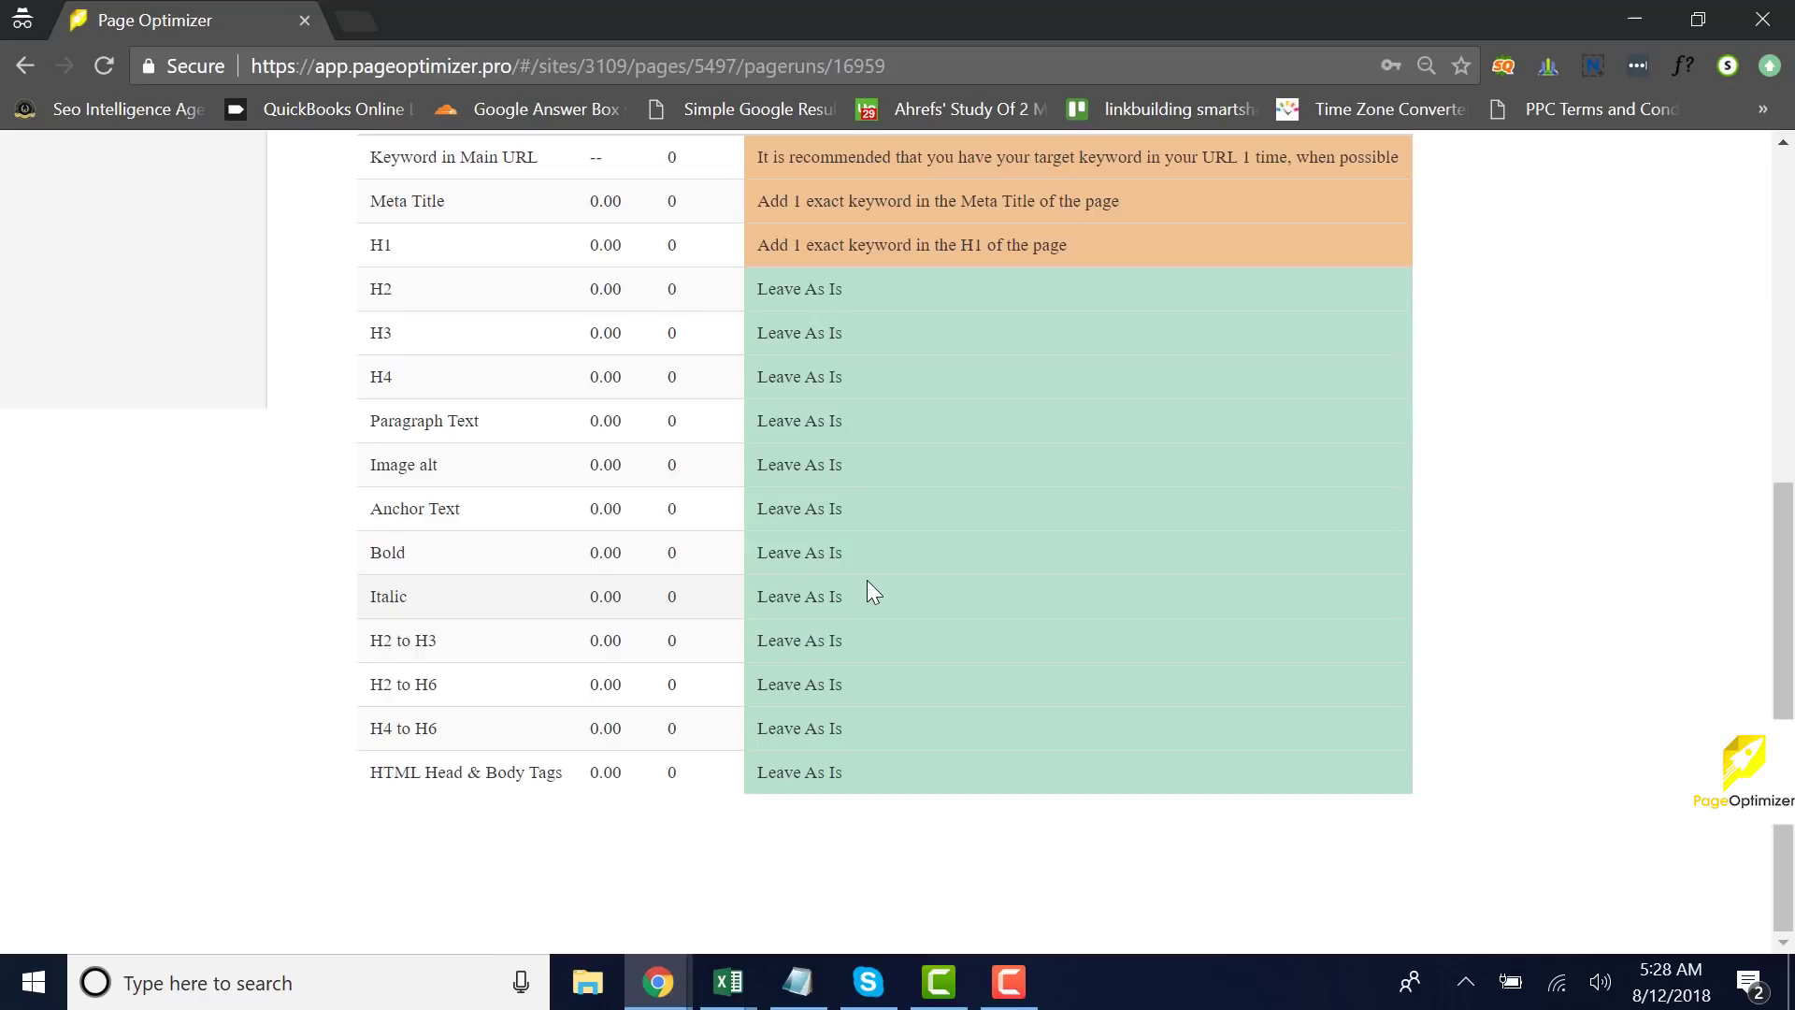
pyautogui.scroll(1, 867, 580)
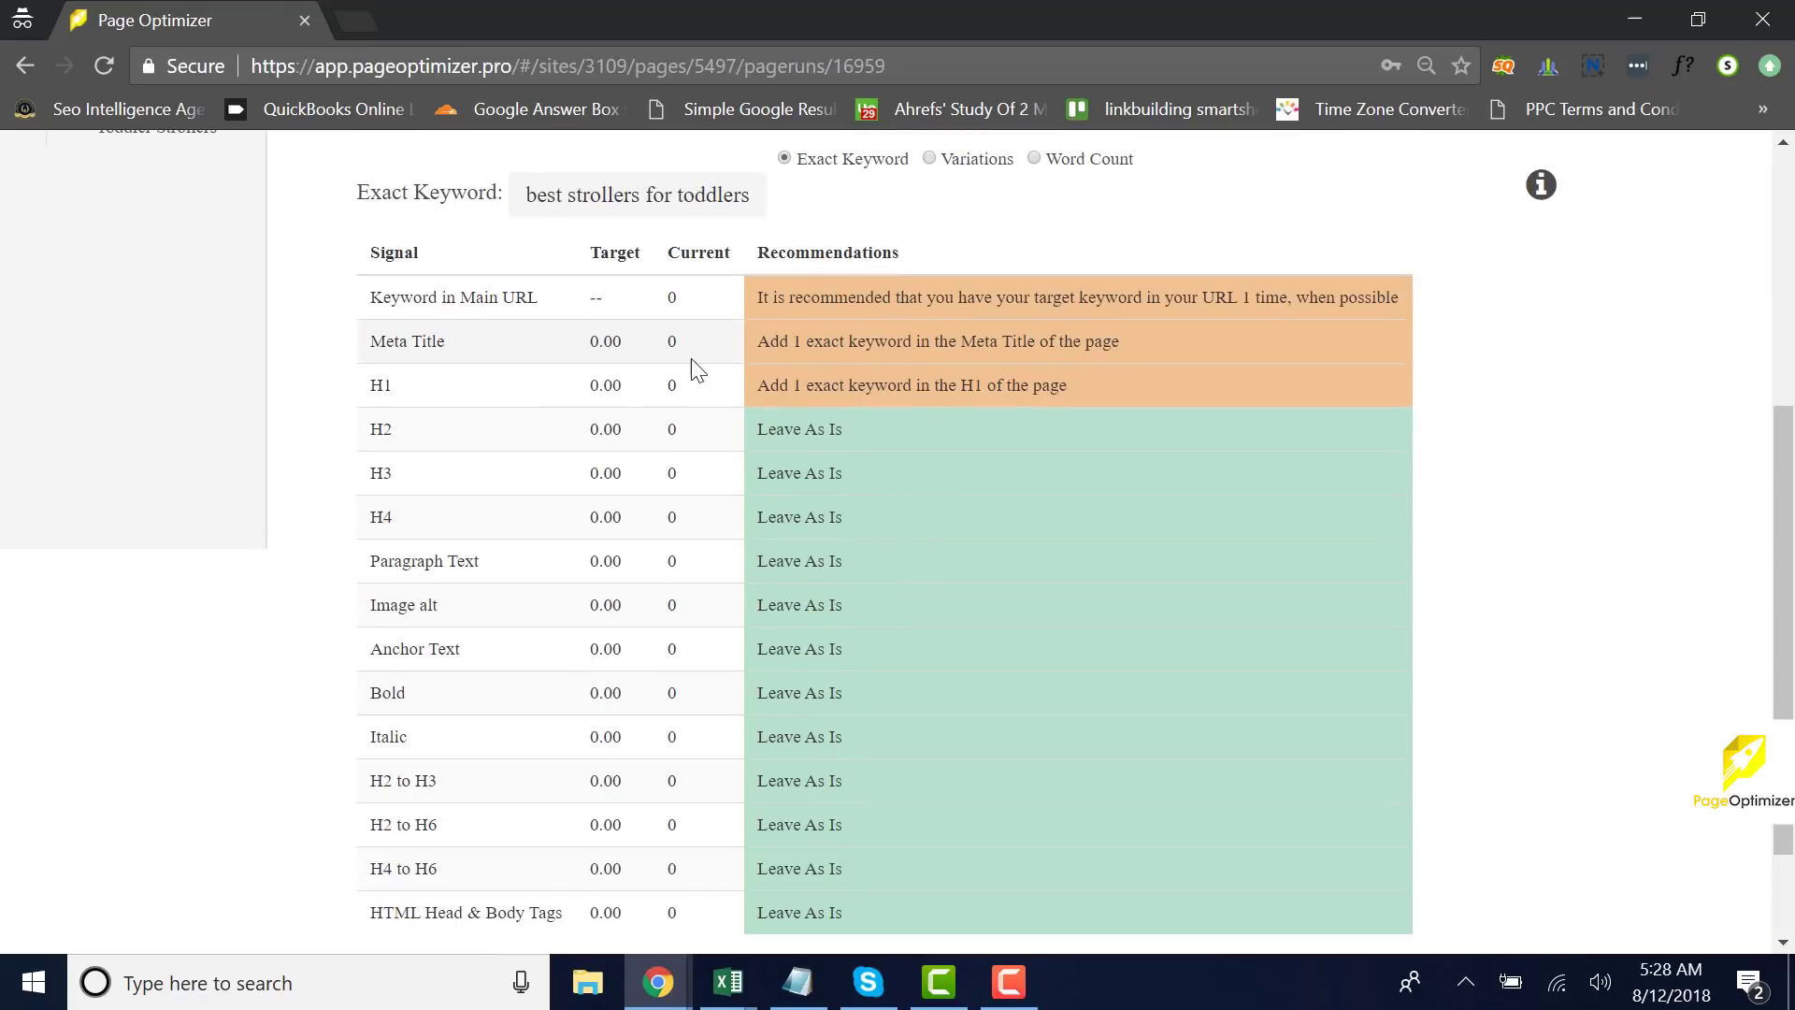
pyautogui.scroll(3, 969, 508)
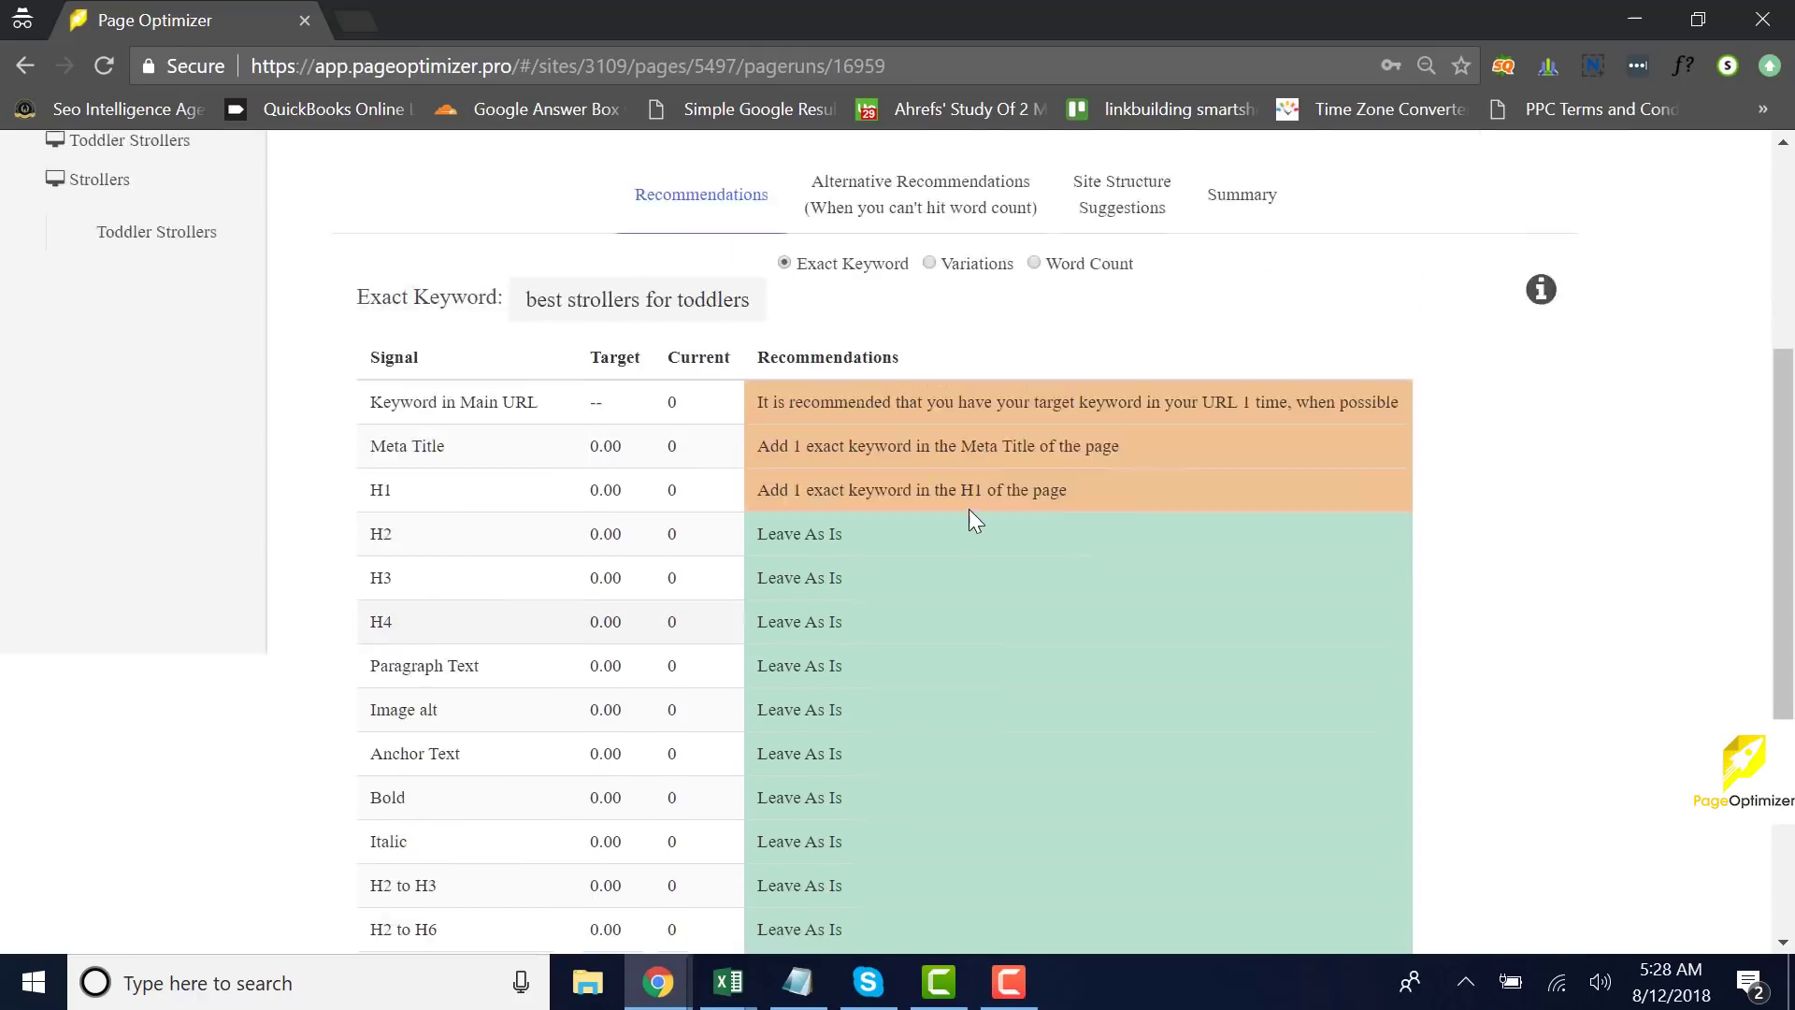
# - Switch the recommendations to Variations, review the signal targets, and highlight the Anchor Text recommendation
pyautogui.click(931, 440)
pyautogui.scroll(-3, 1243, 636)
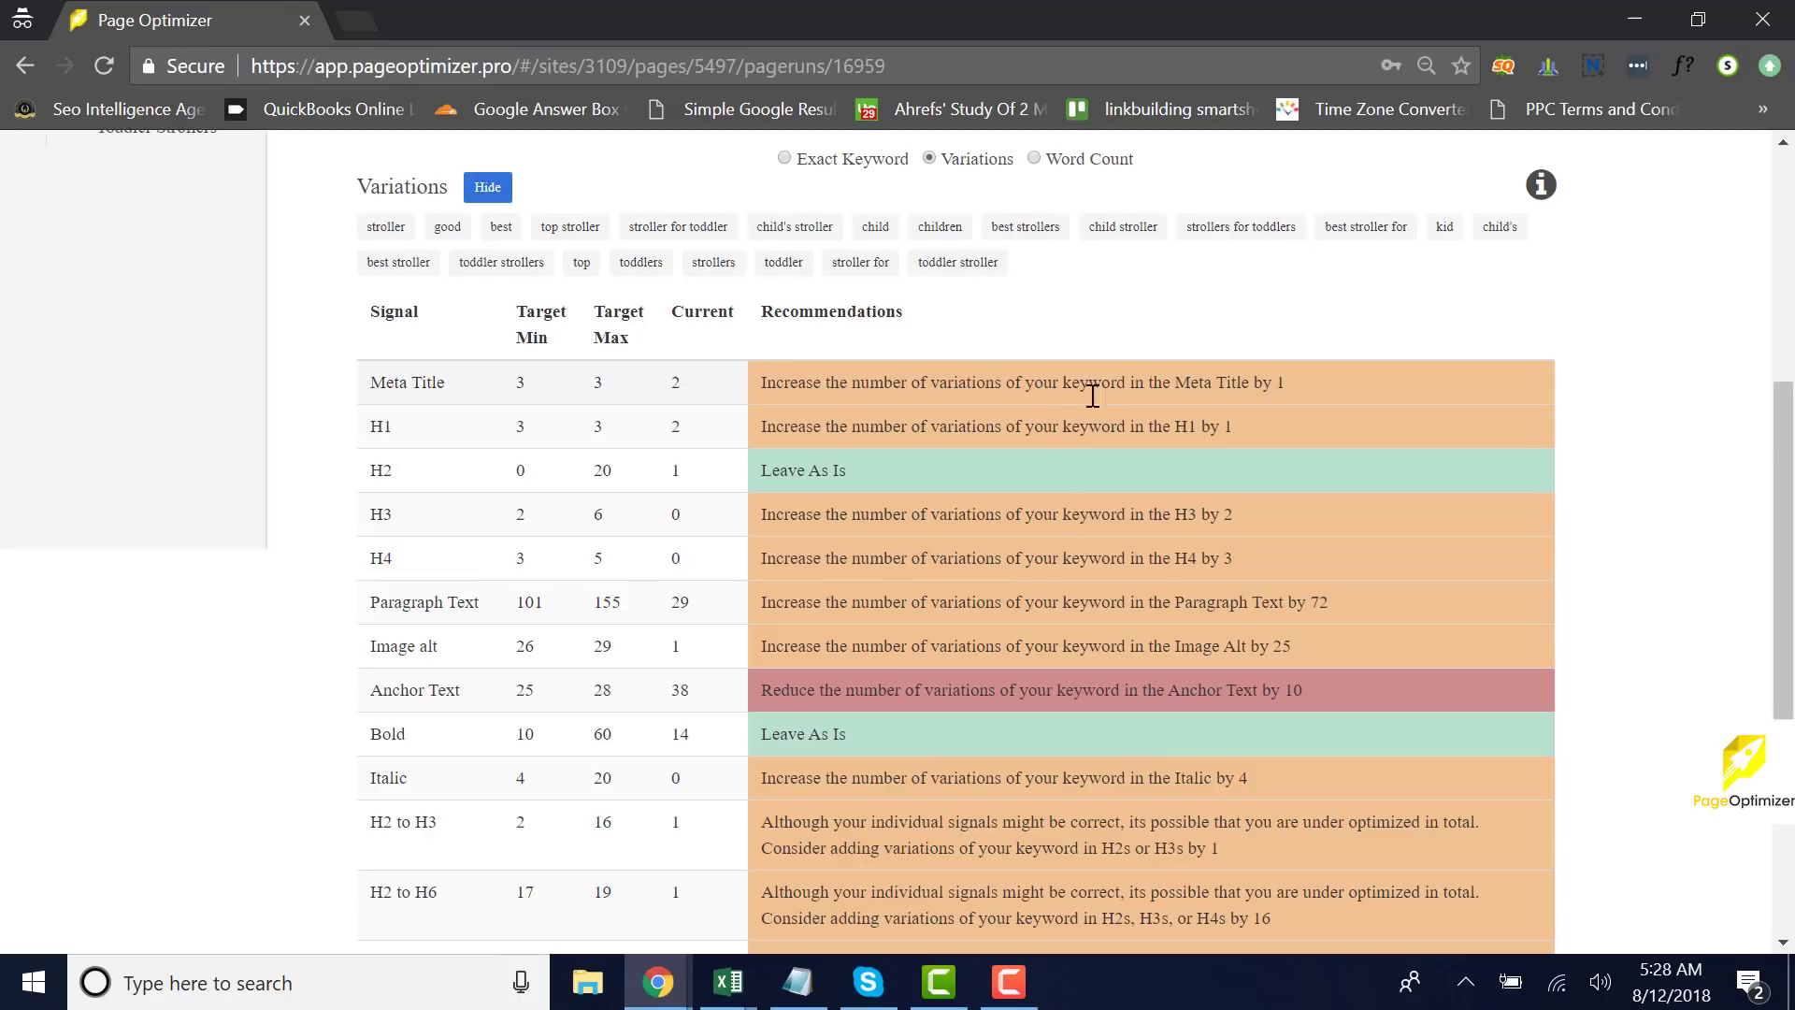
pyautogui.scroll(-3, 1090, 407)
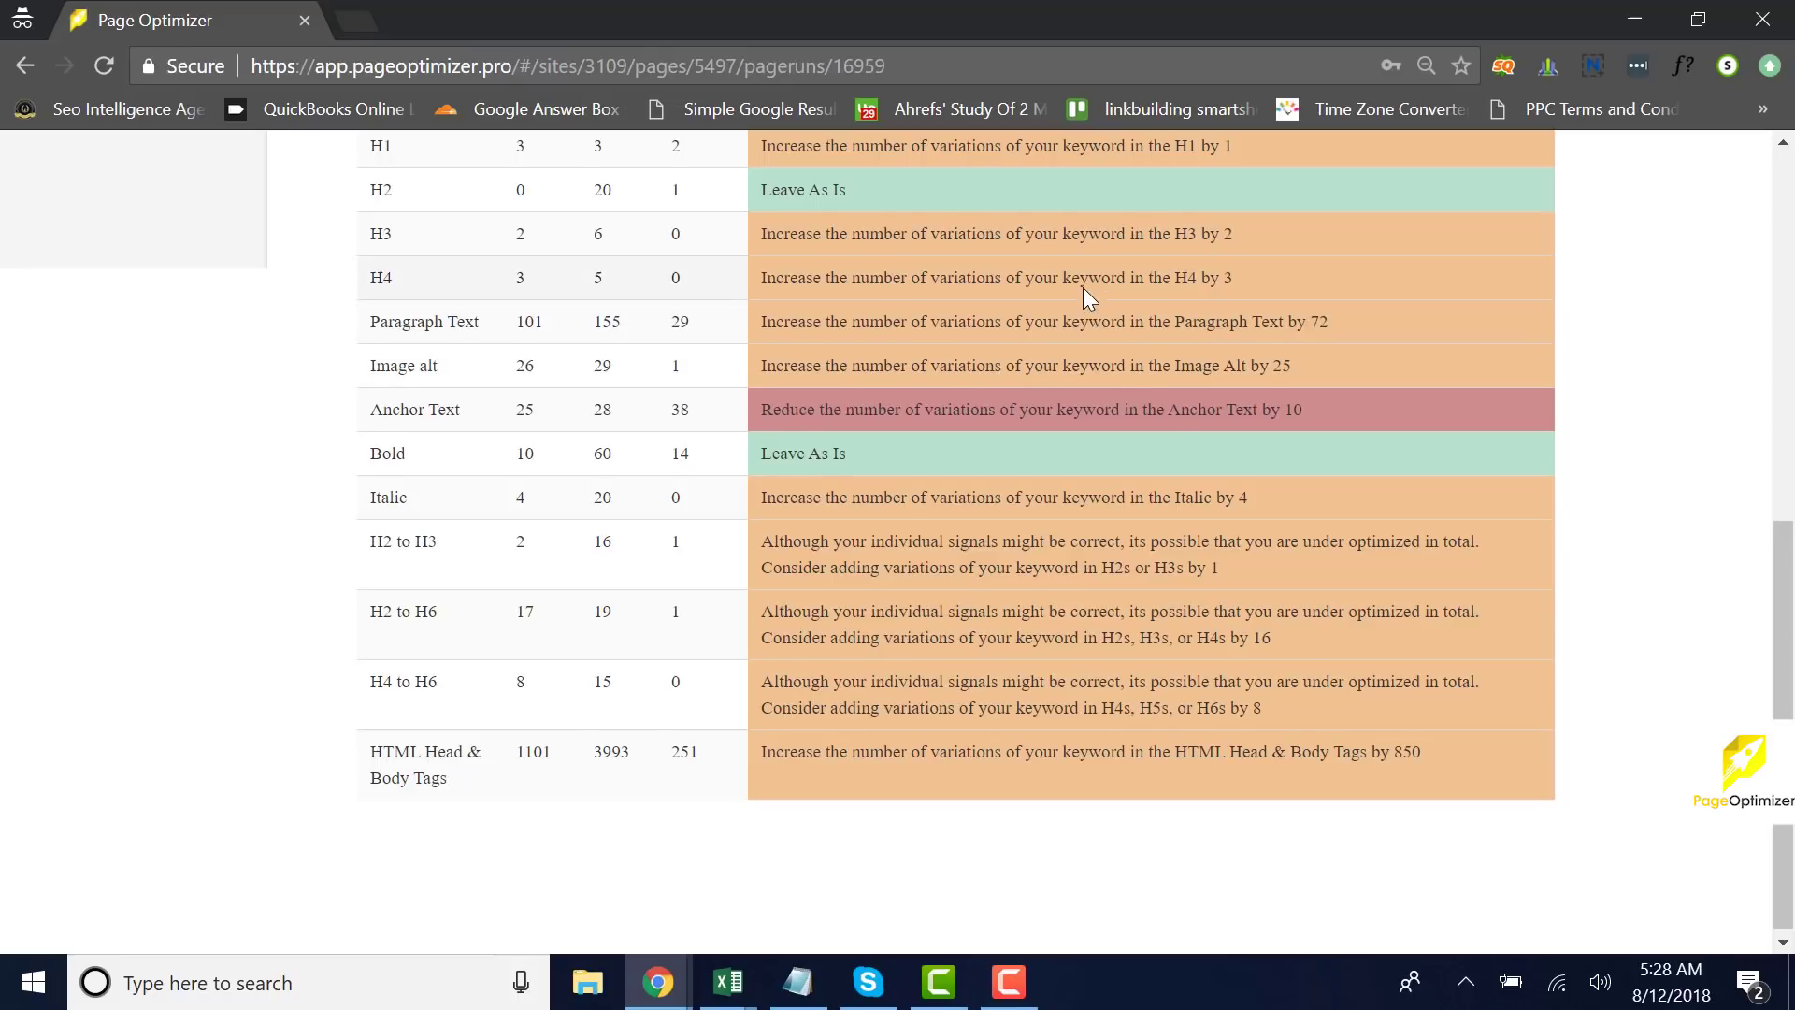
pyautogui.scroll(2, 1094, 374)
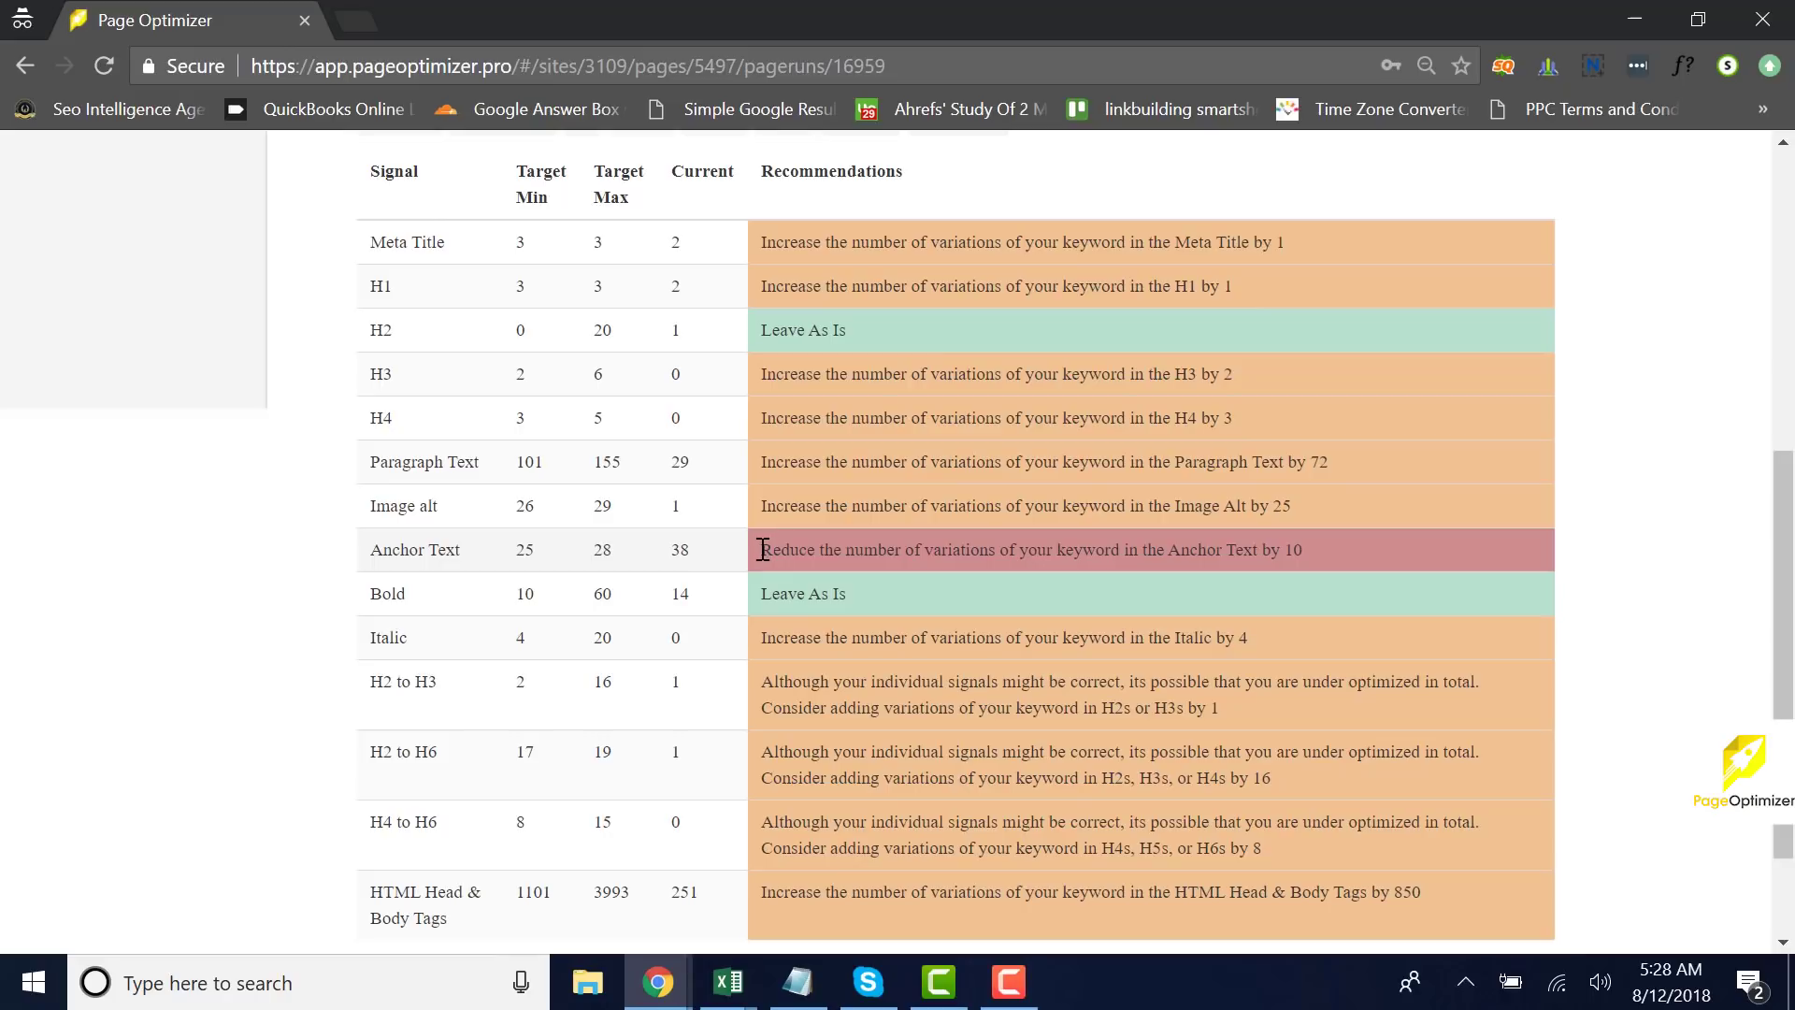
pyautogui.moveTo(762, 549); pyautogui.dragTo(1346, 563)
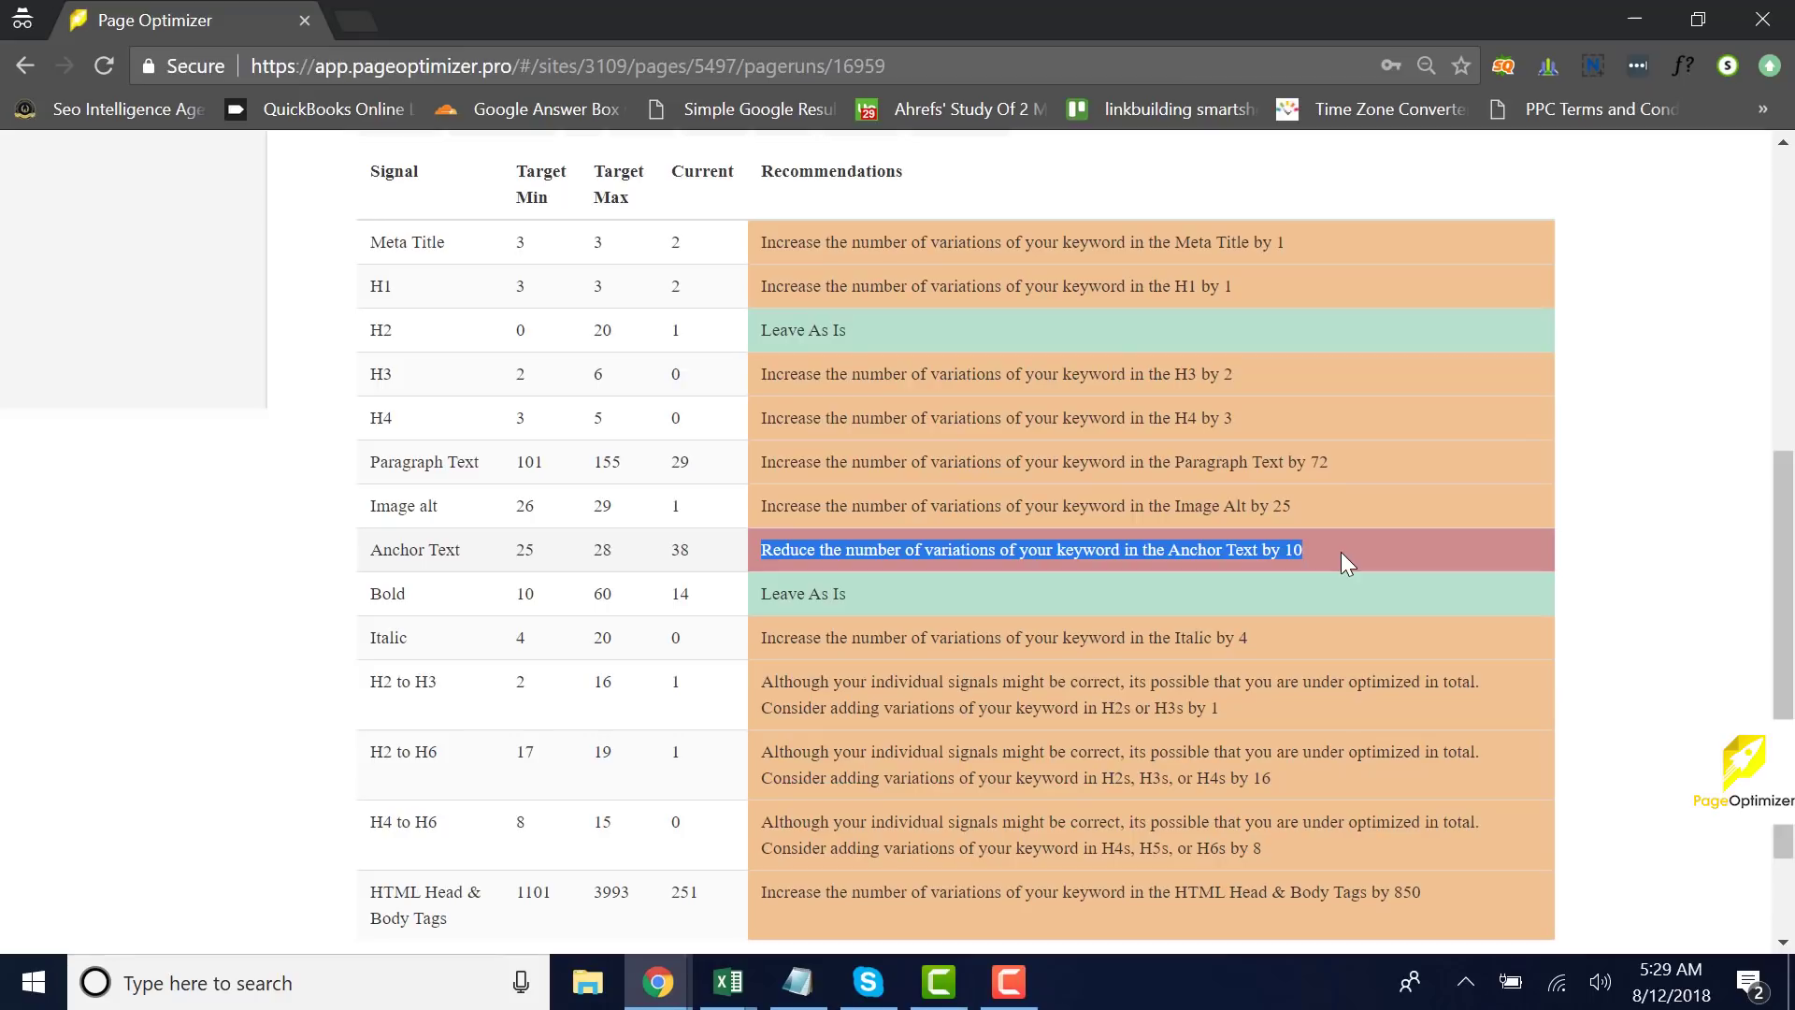
pyautogui.scroll(1, 1343, 551)
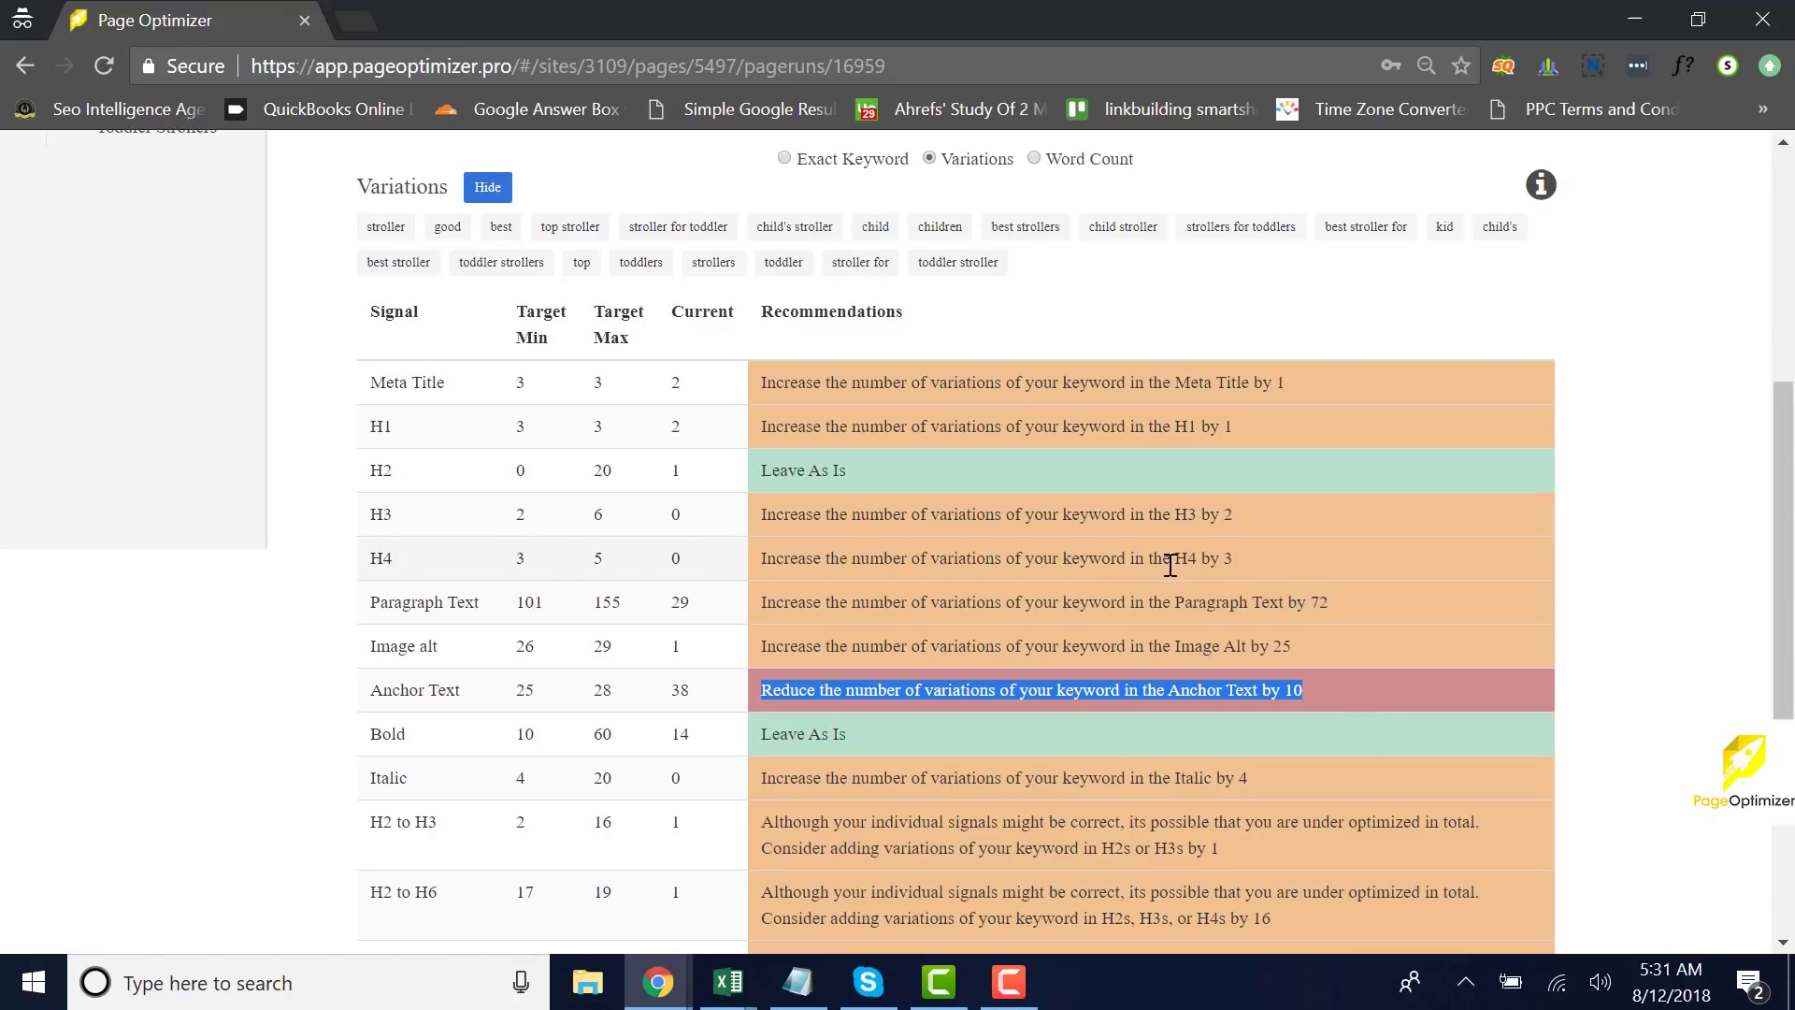
# - Check the current word count against its target, and review the exact keyword table under Alternative Recommendations
pyautogui.scroll(3, 1505, 587)
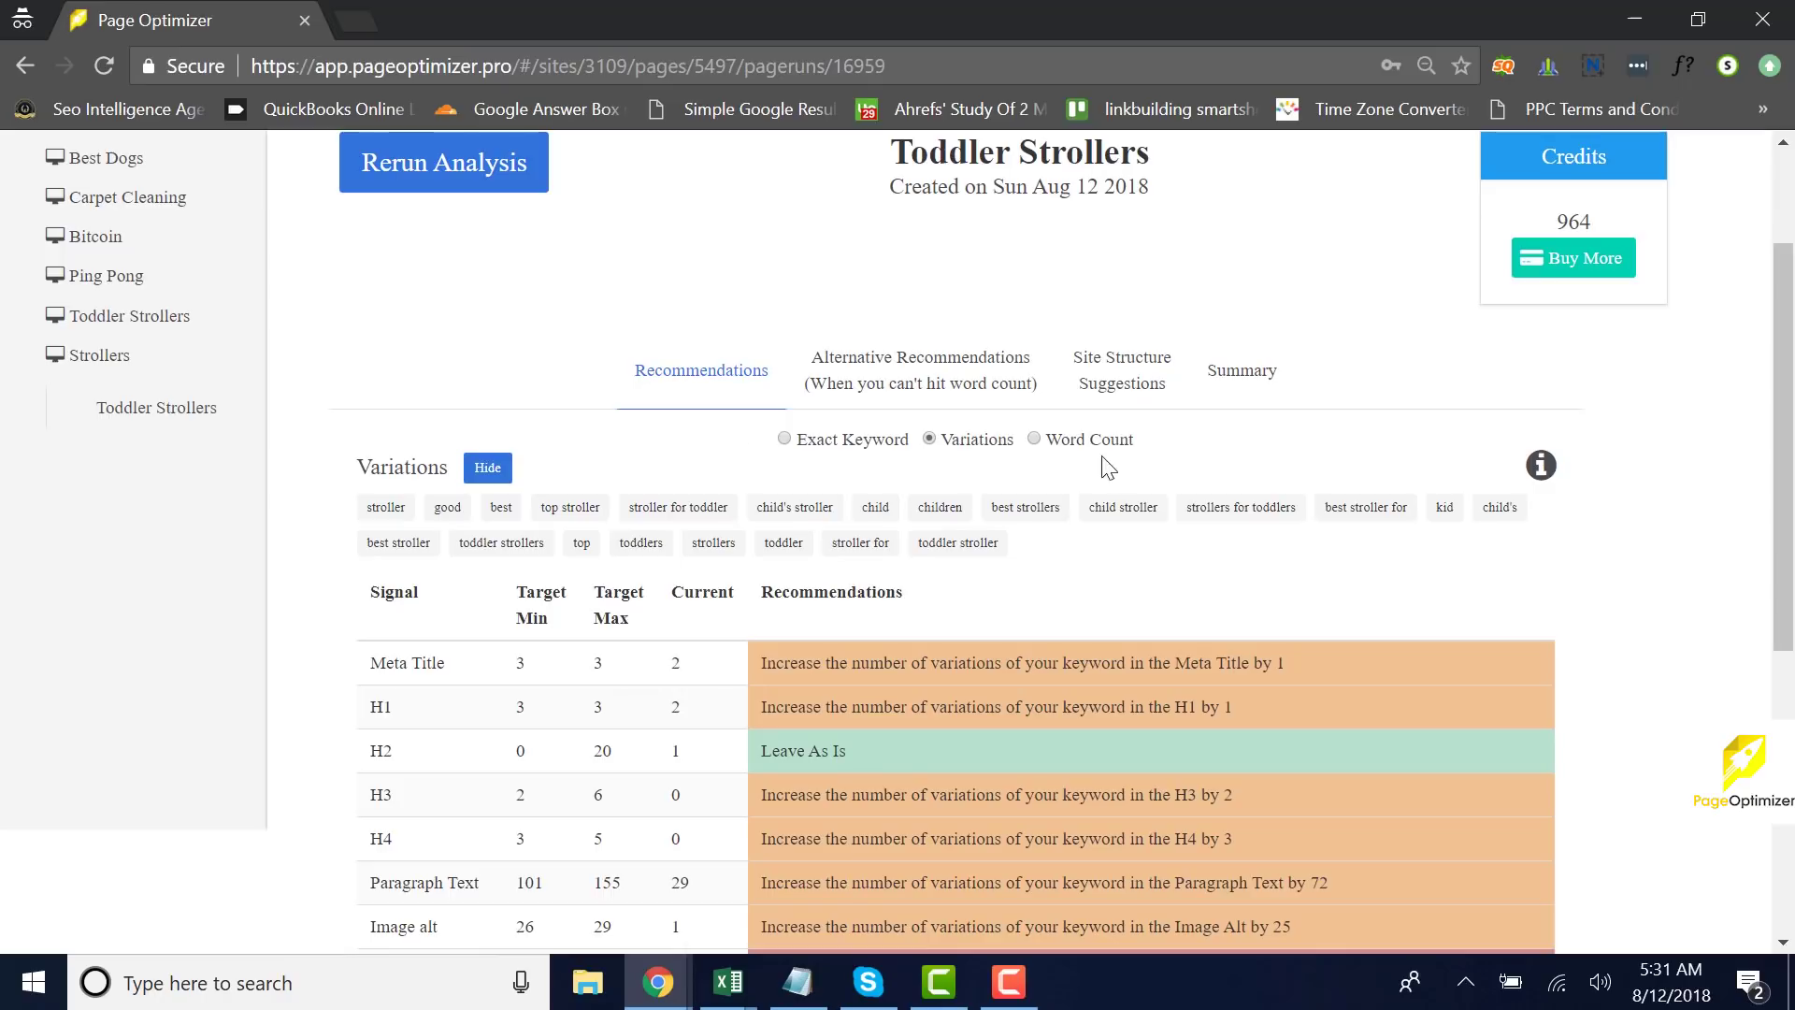
pyautogui.click(1041, 449)
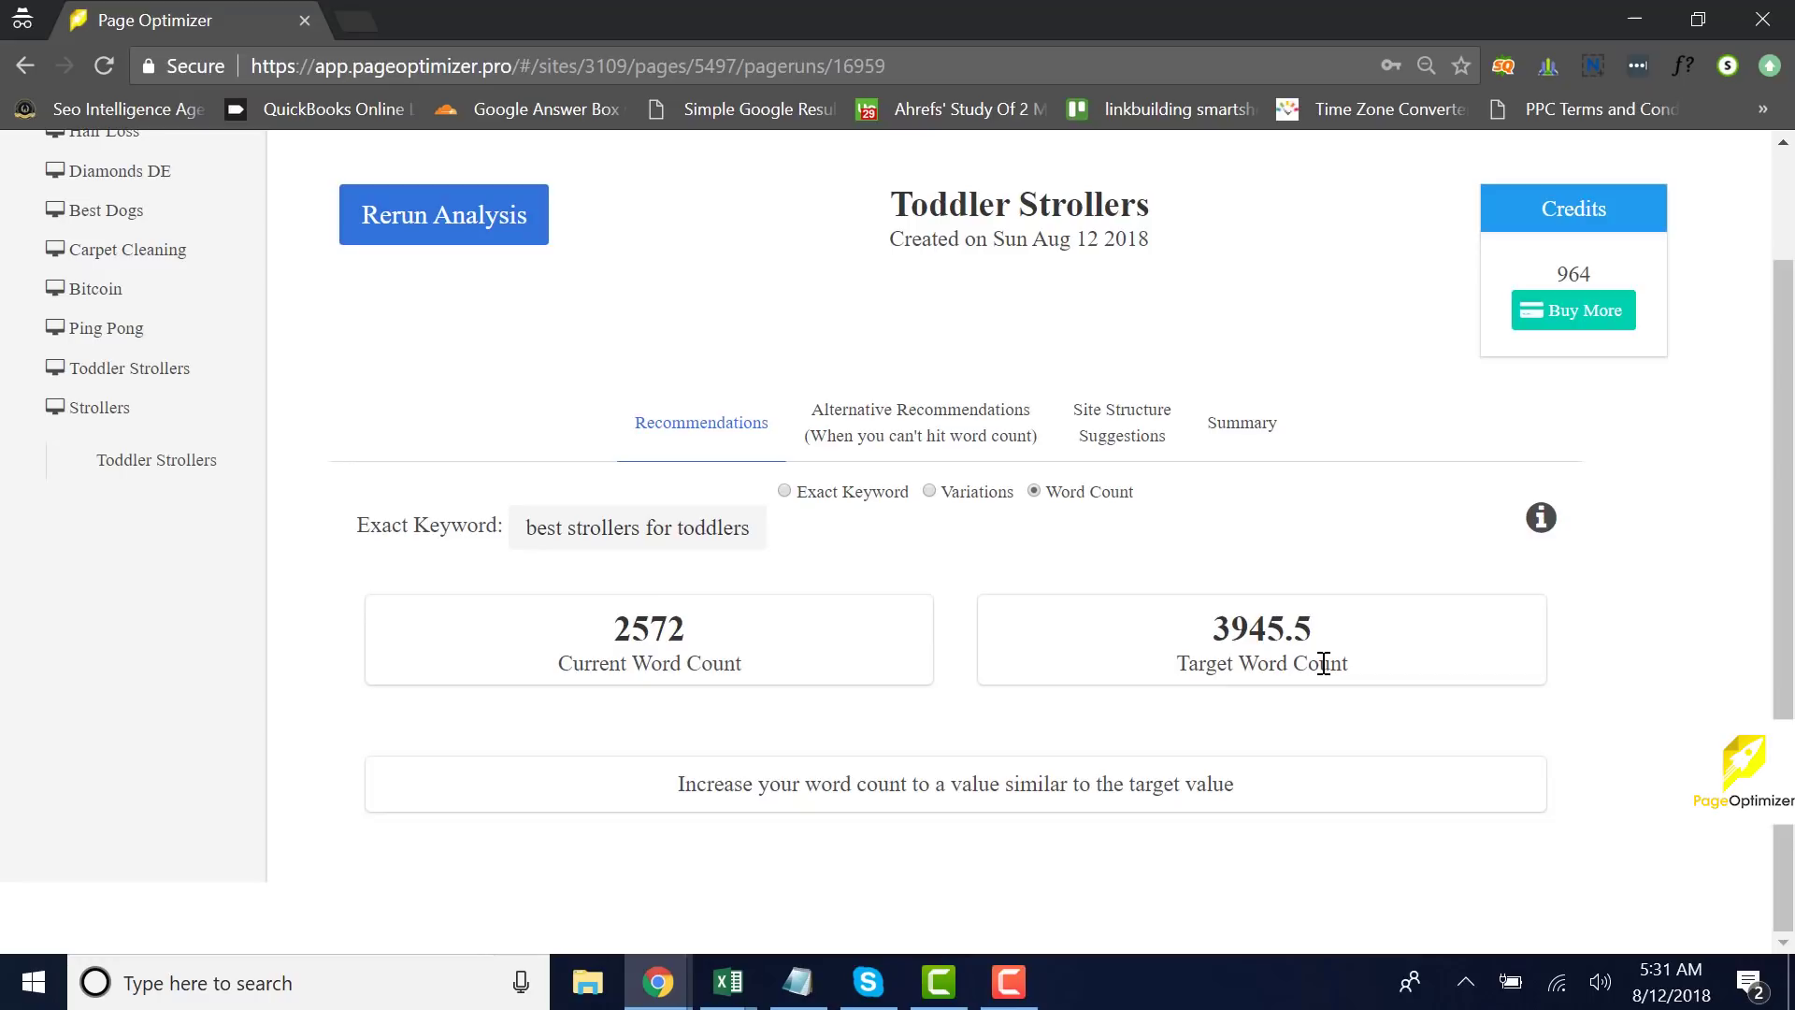
pyautogui.click(946, 421)
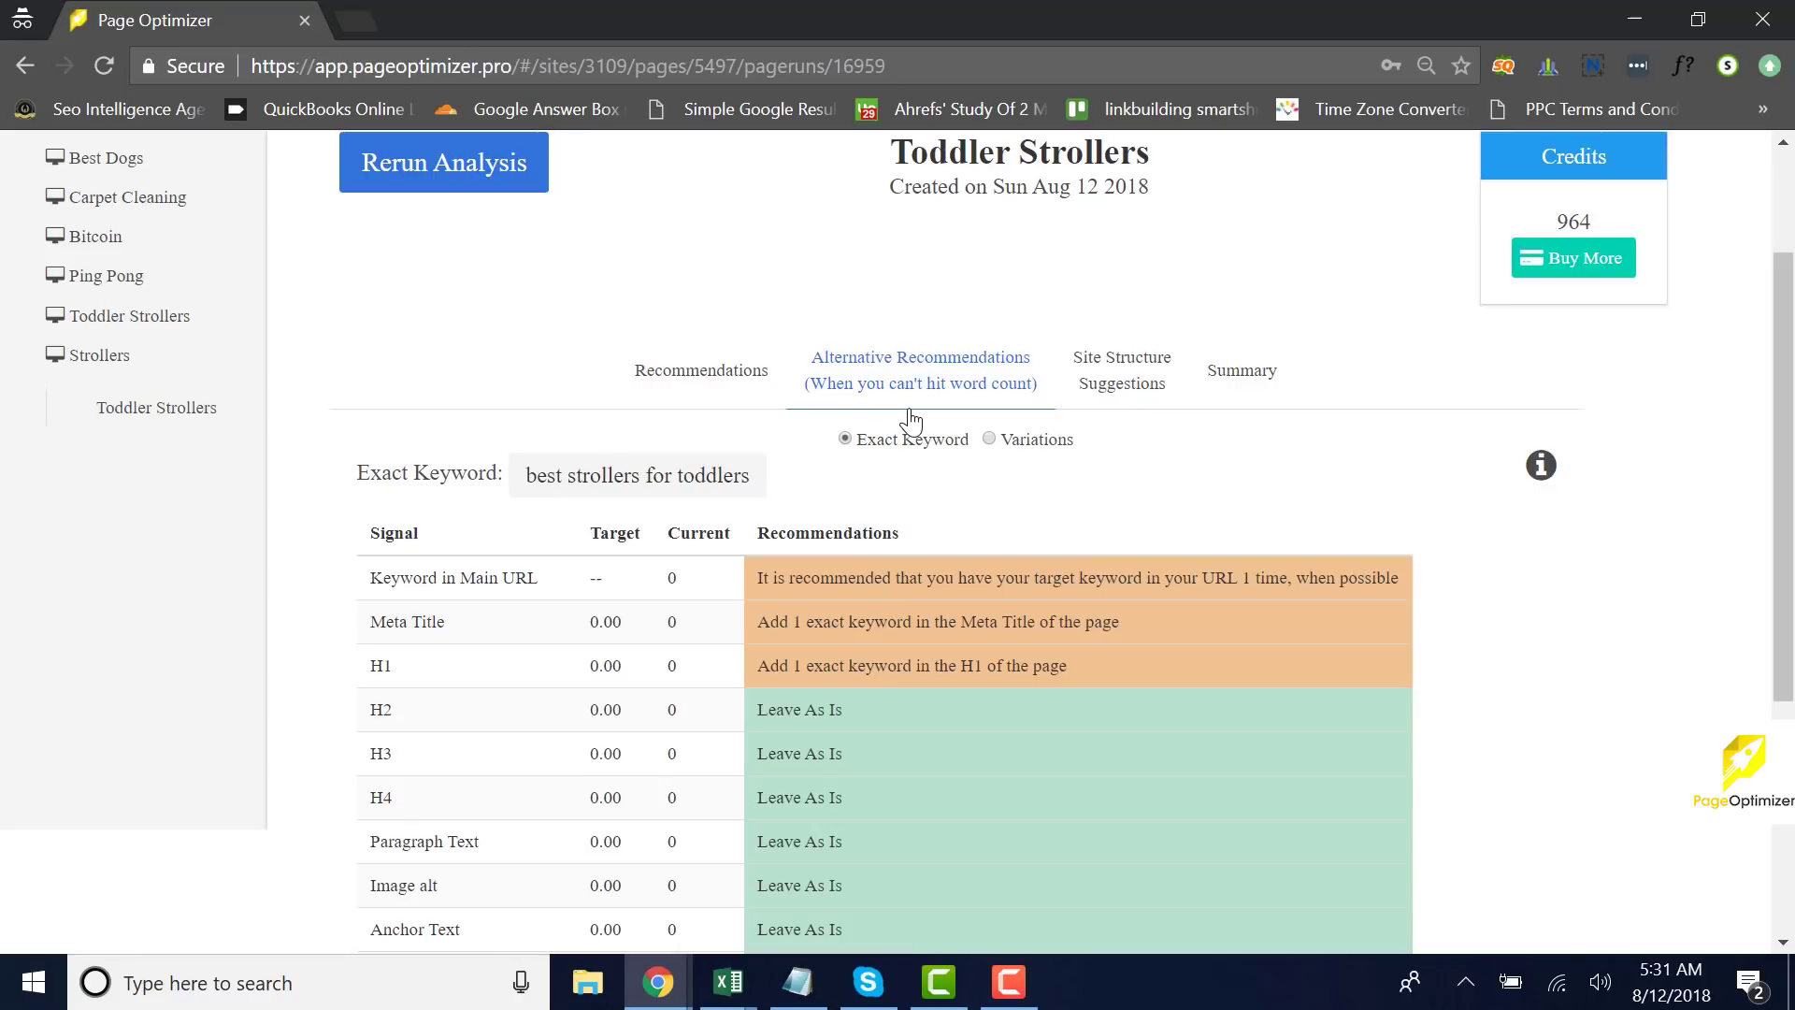
pyautogui.scroll(-4, 1084, 619)
pyautogui.scroll(5, 1087, 622)
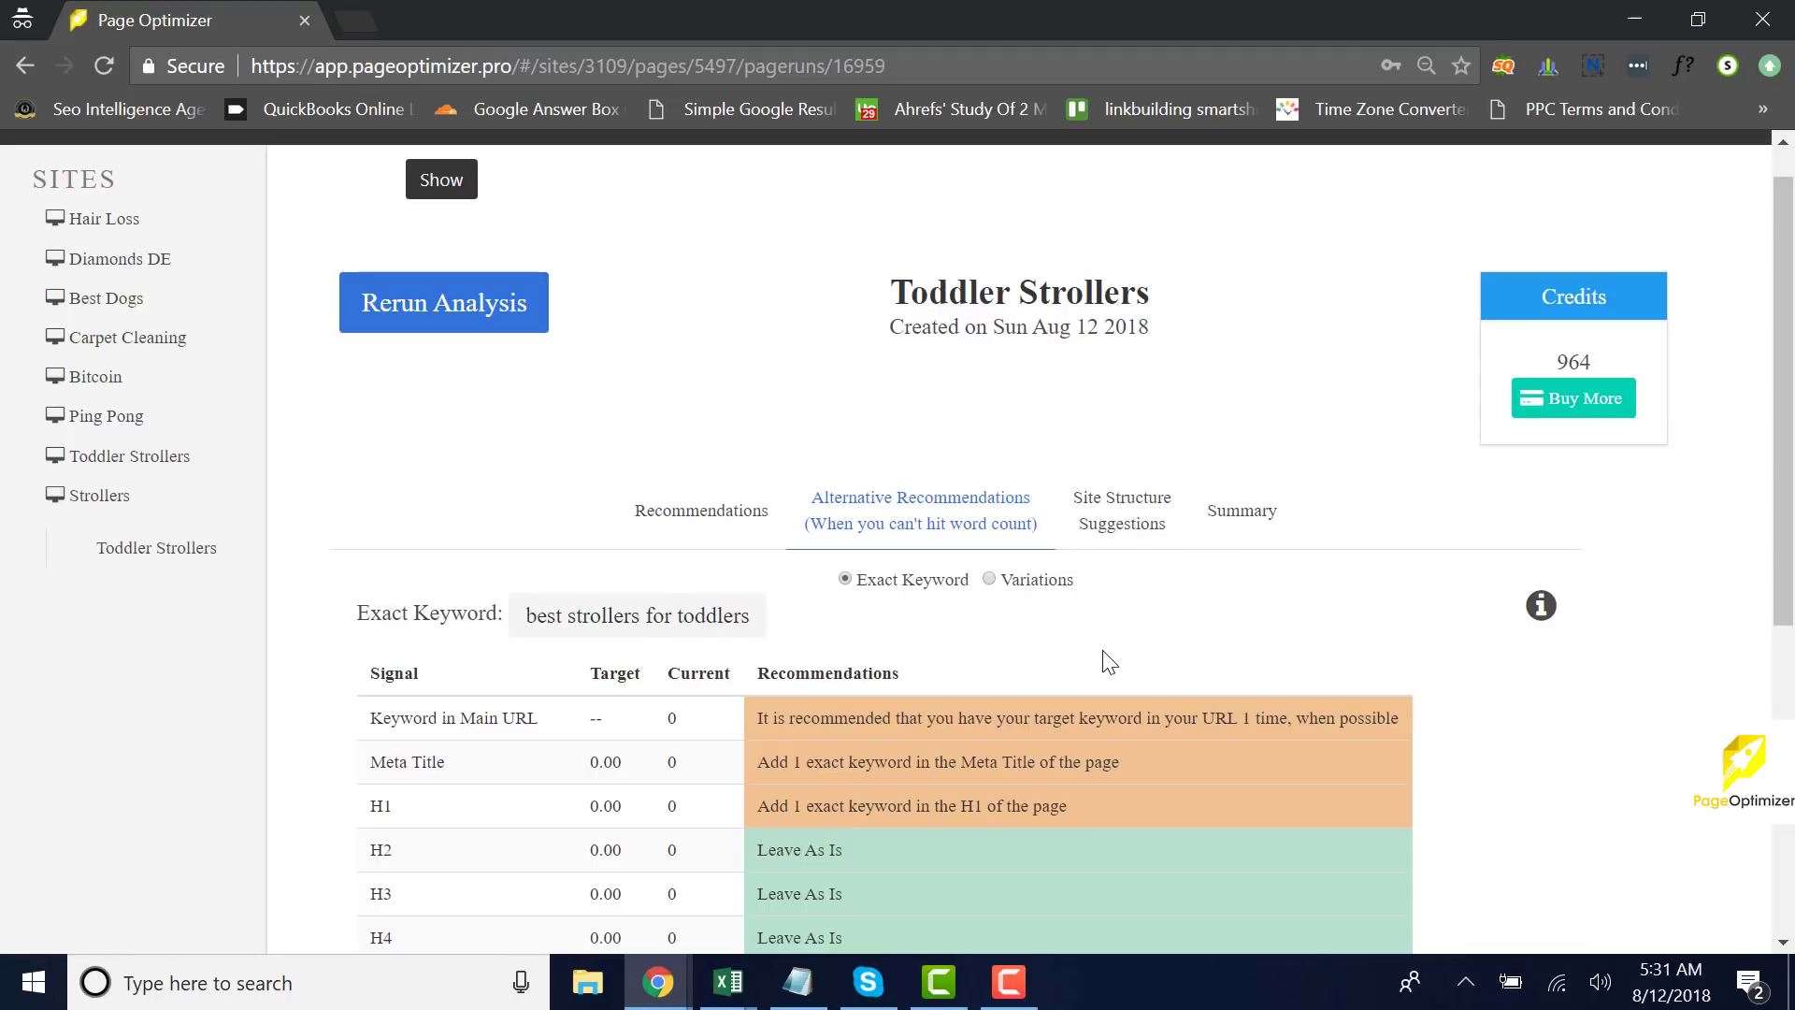
pyautogui.scroll(-2, 1107, 662)
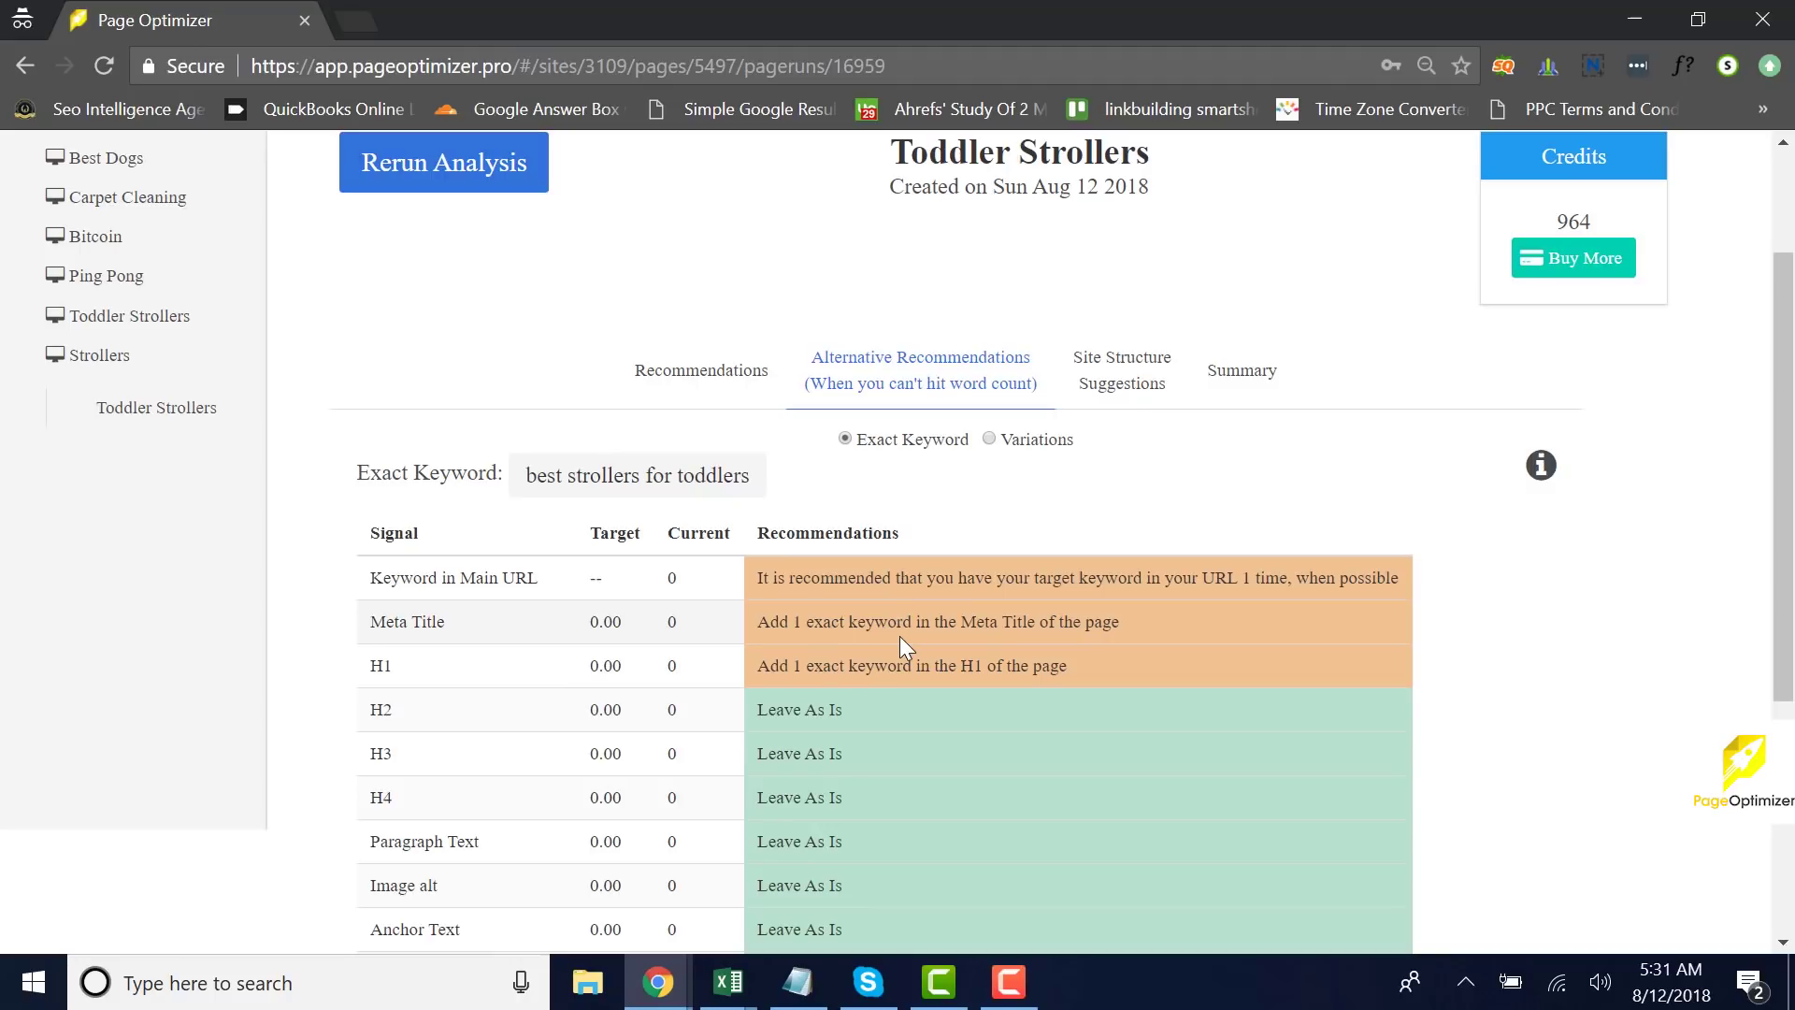
# - Review the keyword variation targets in the Alternative Recommendations for pages that cannot hit the word count
pyautogui.click(988, 439)
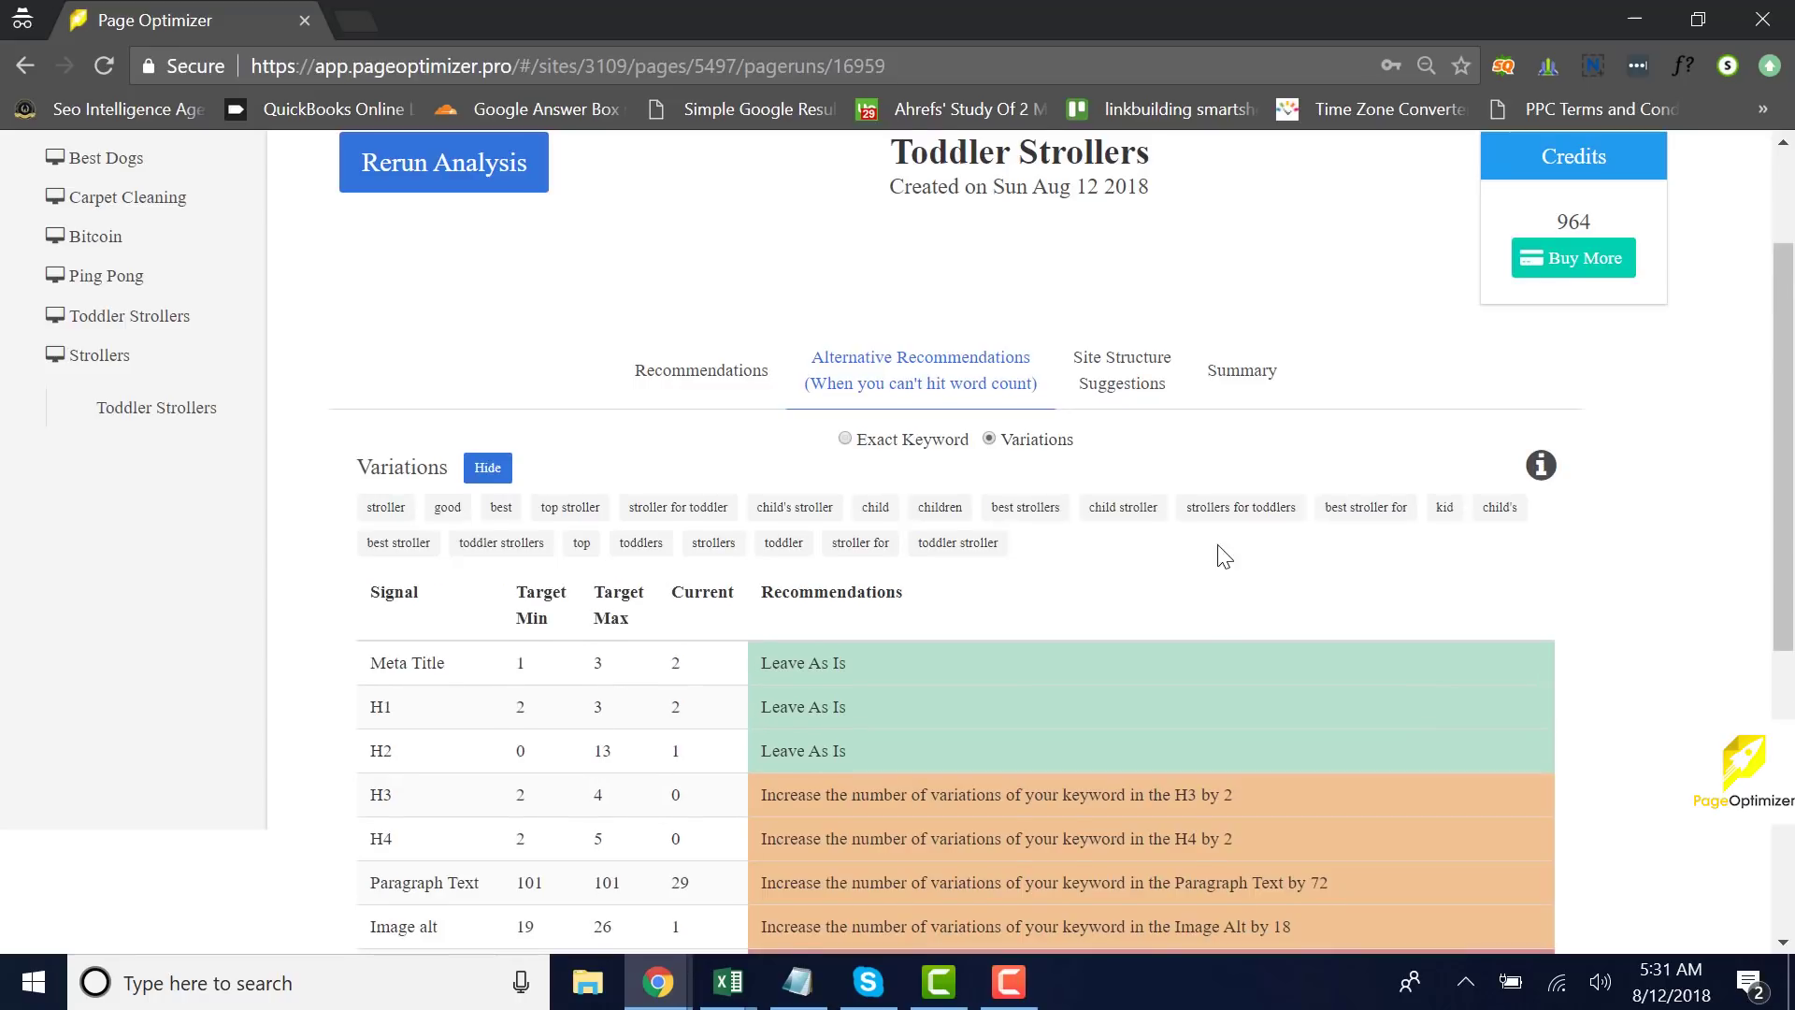
pyautogui.scroll(-3, 1252, 565)
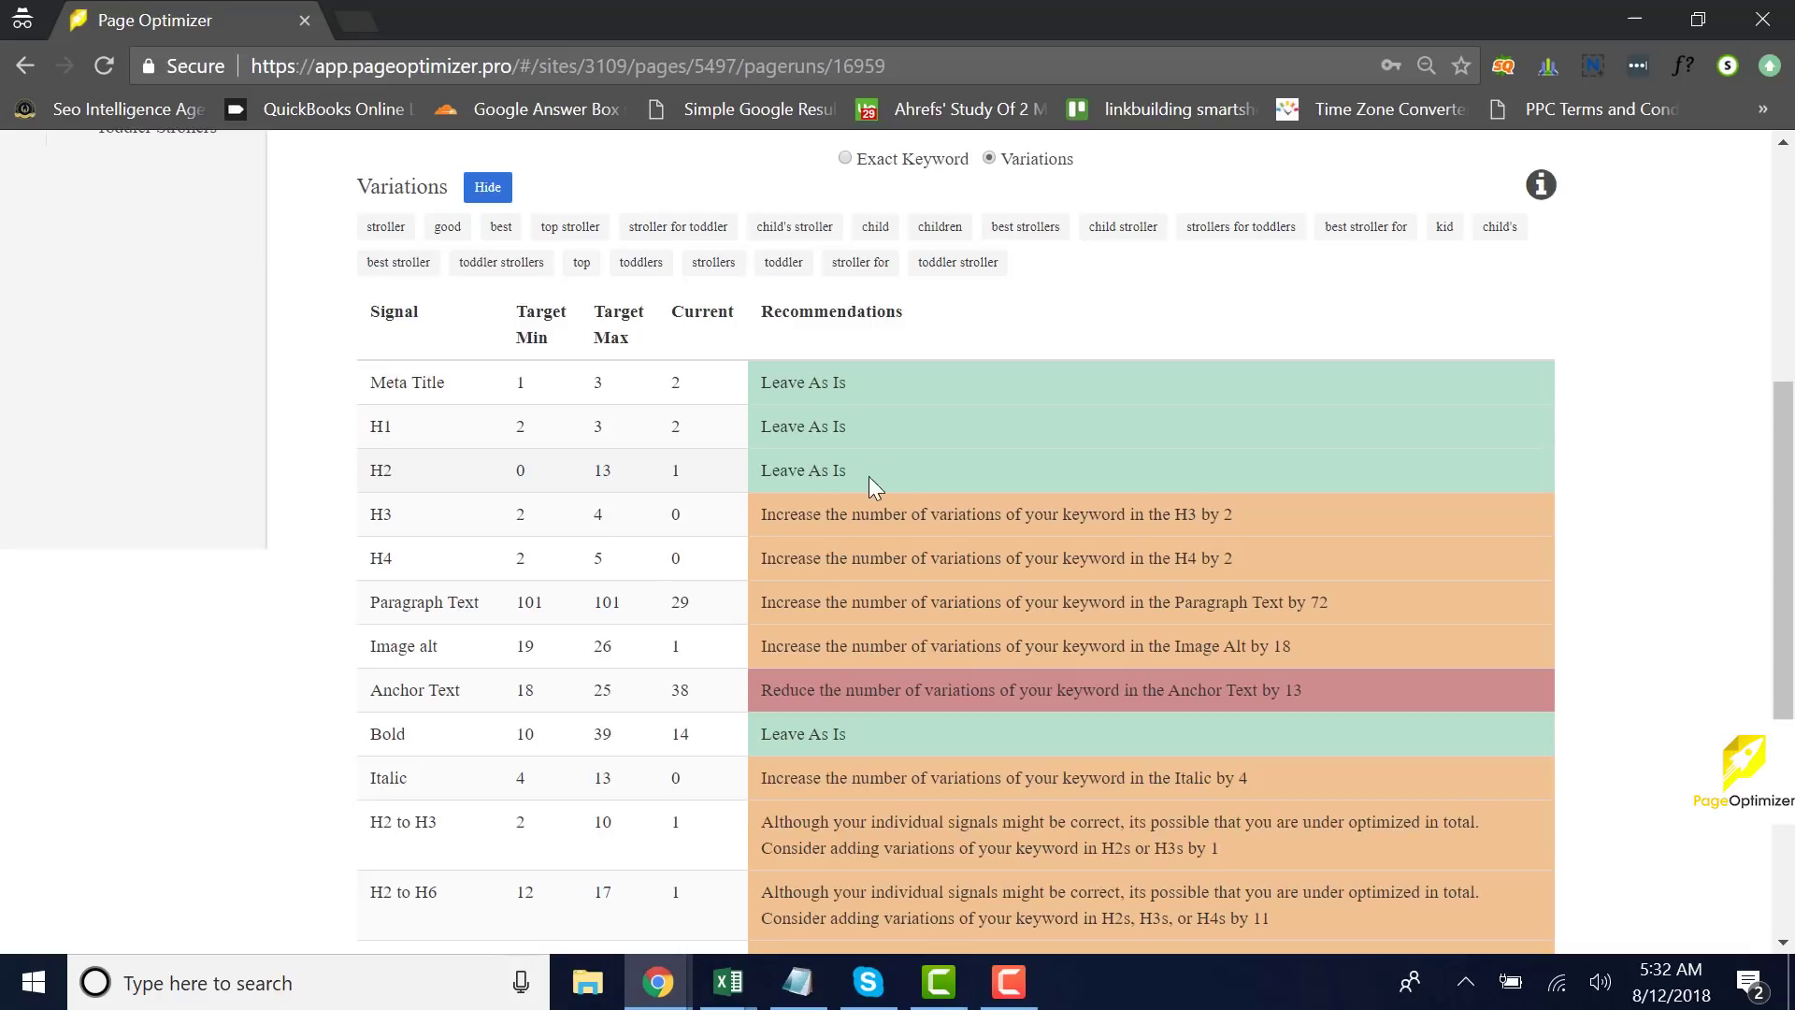
pyautogui.scroll(-2, 1028, 475)
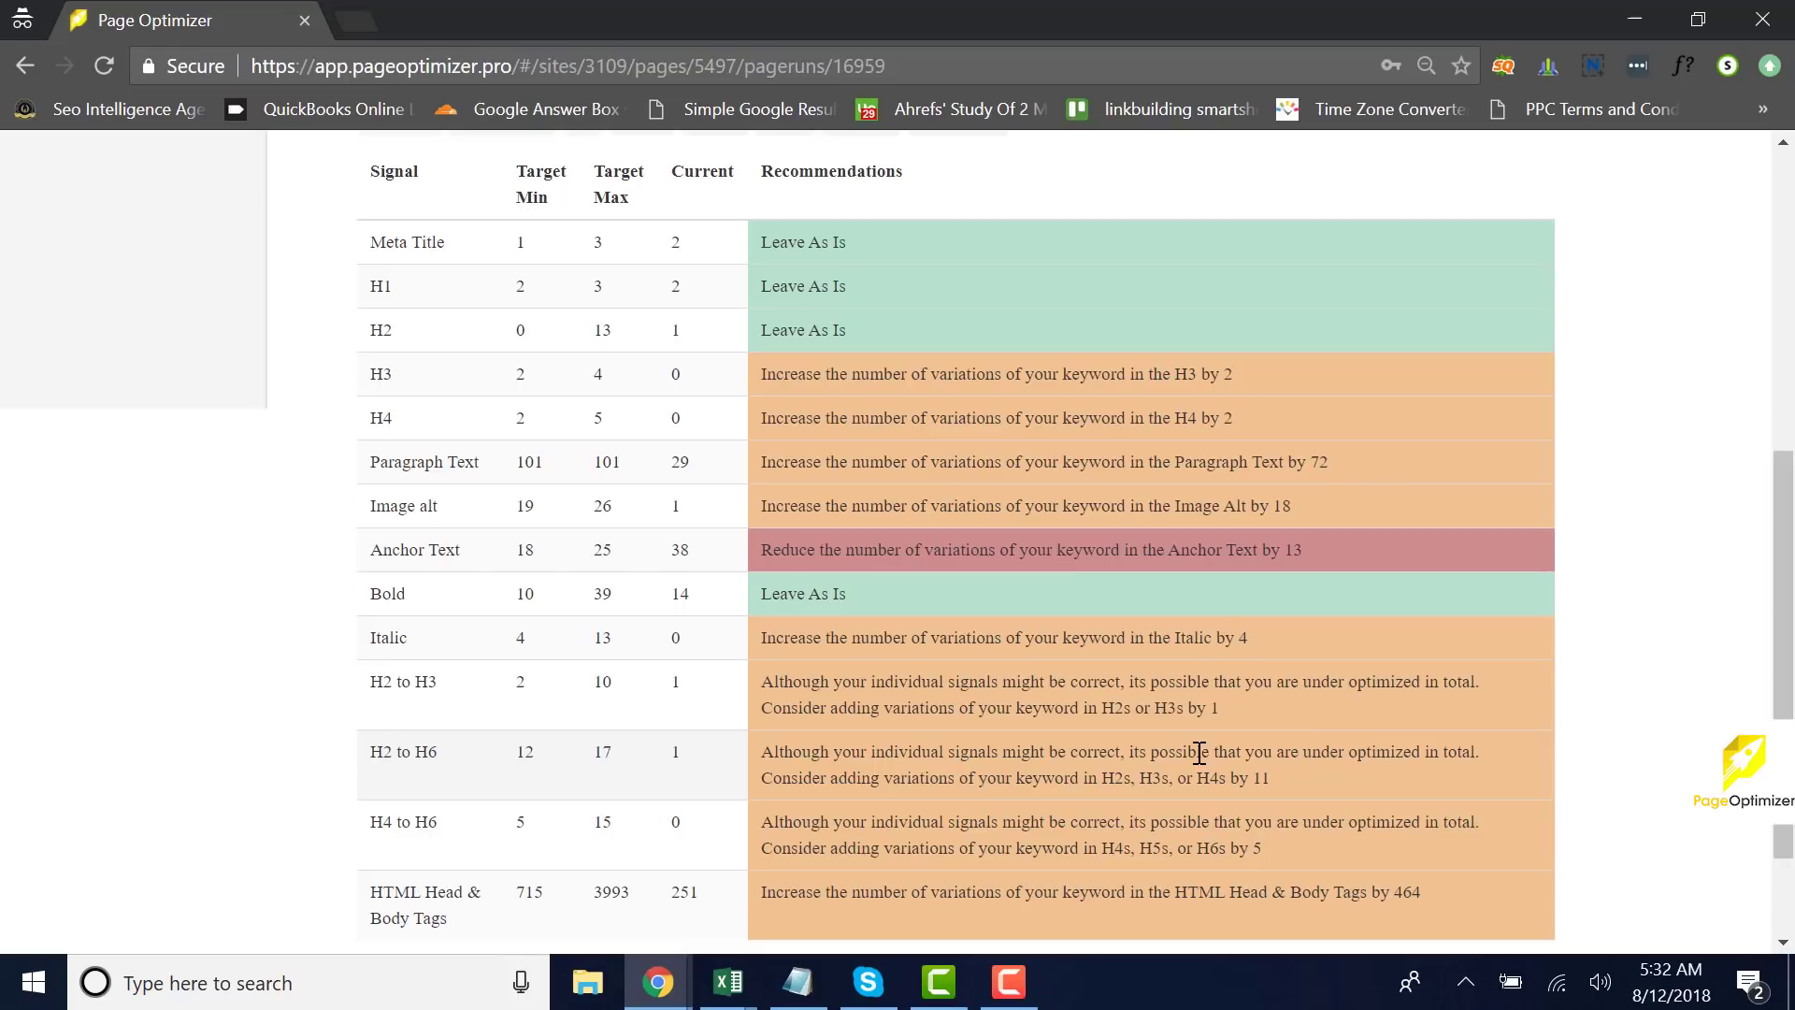
pyautogui.scroll(3, 1199, 753)
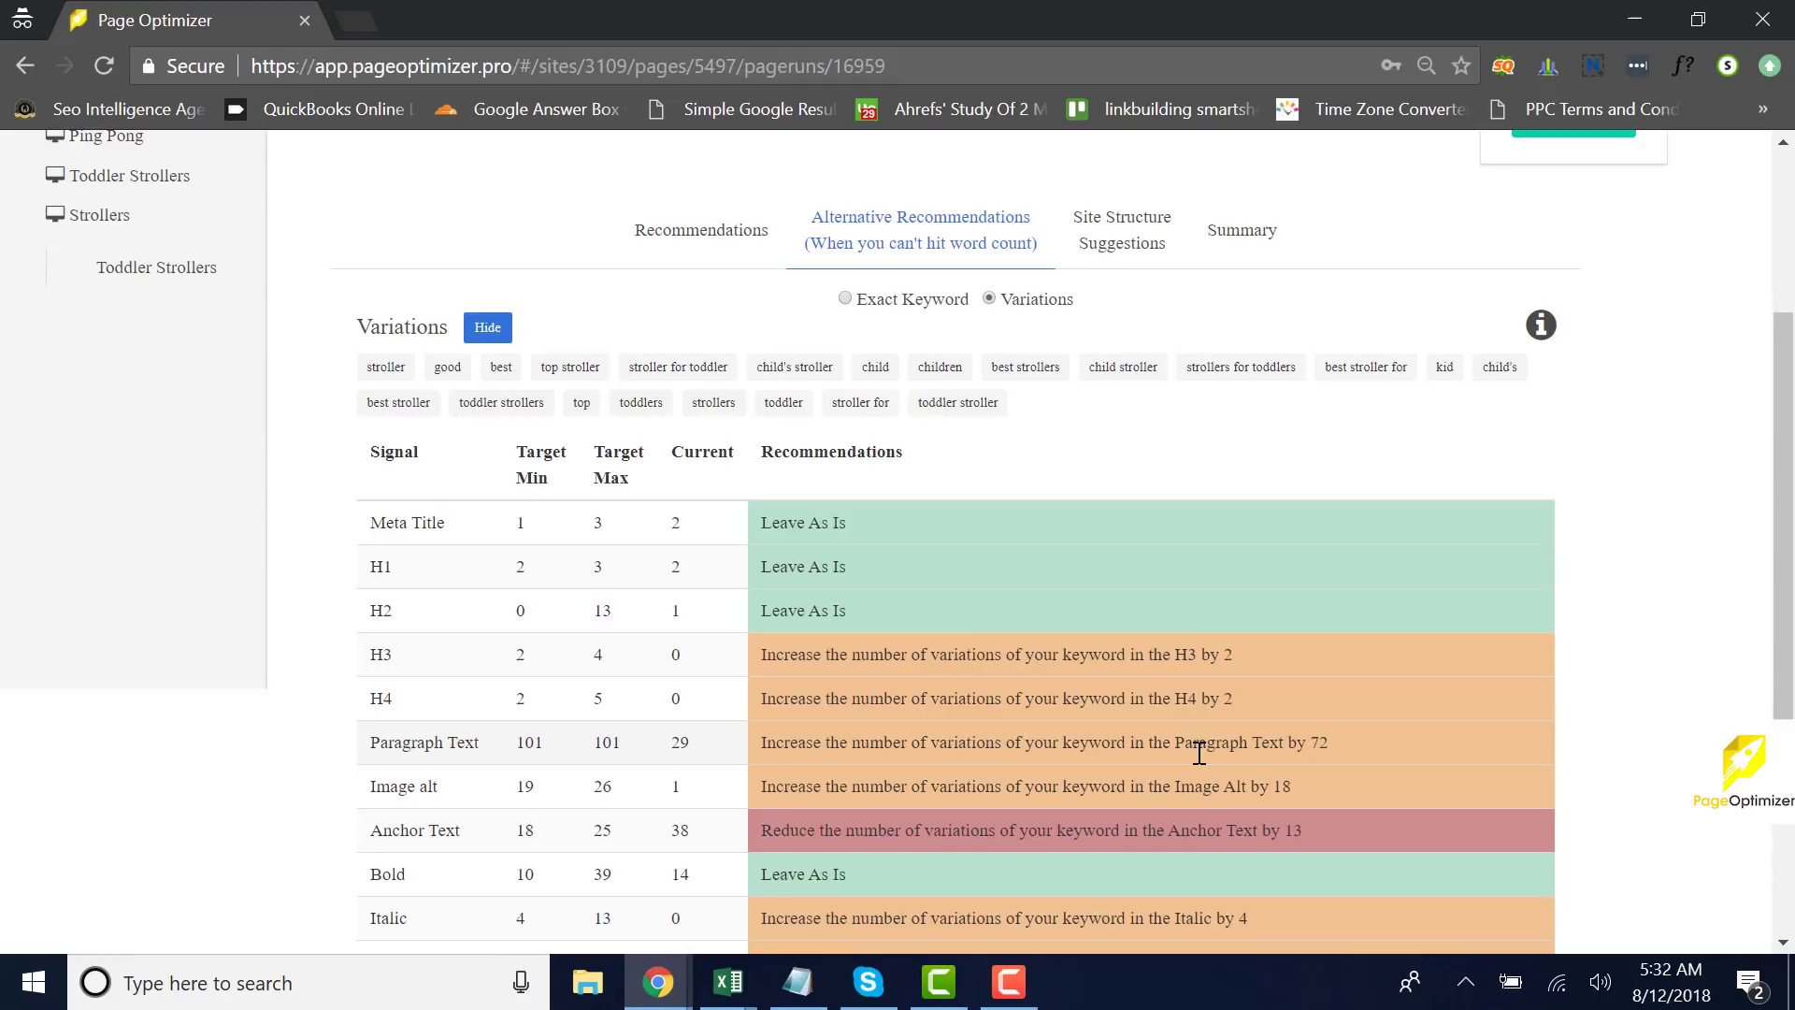
pyautogui.scroll(2, 1200, 752)
# - Examine the Site Structure Suggestions table from the H1 tag total through the iFrame total
pyautogui.click(1127, 383)
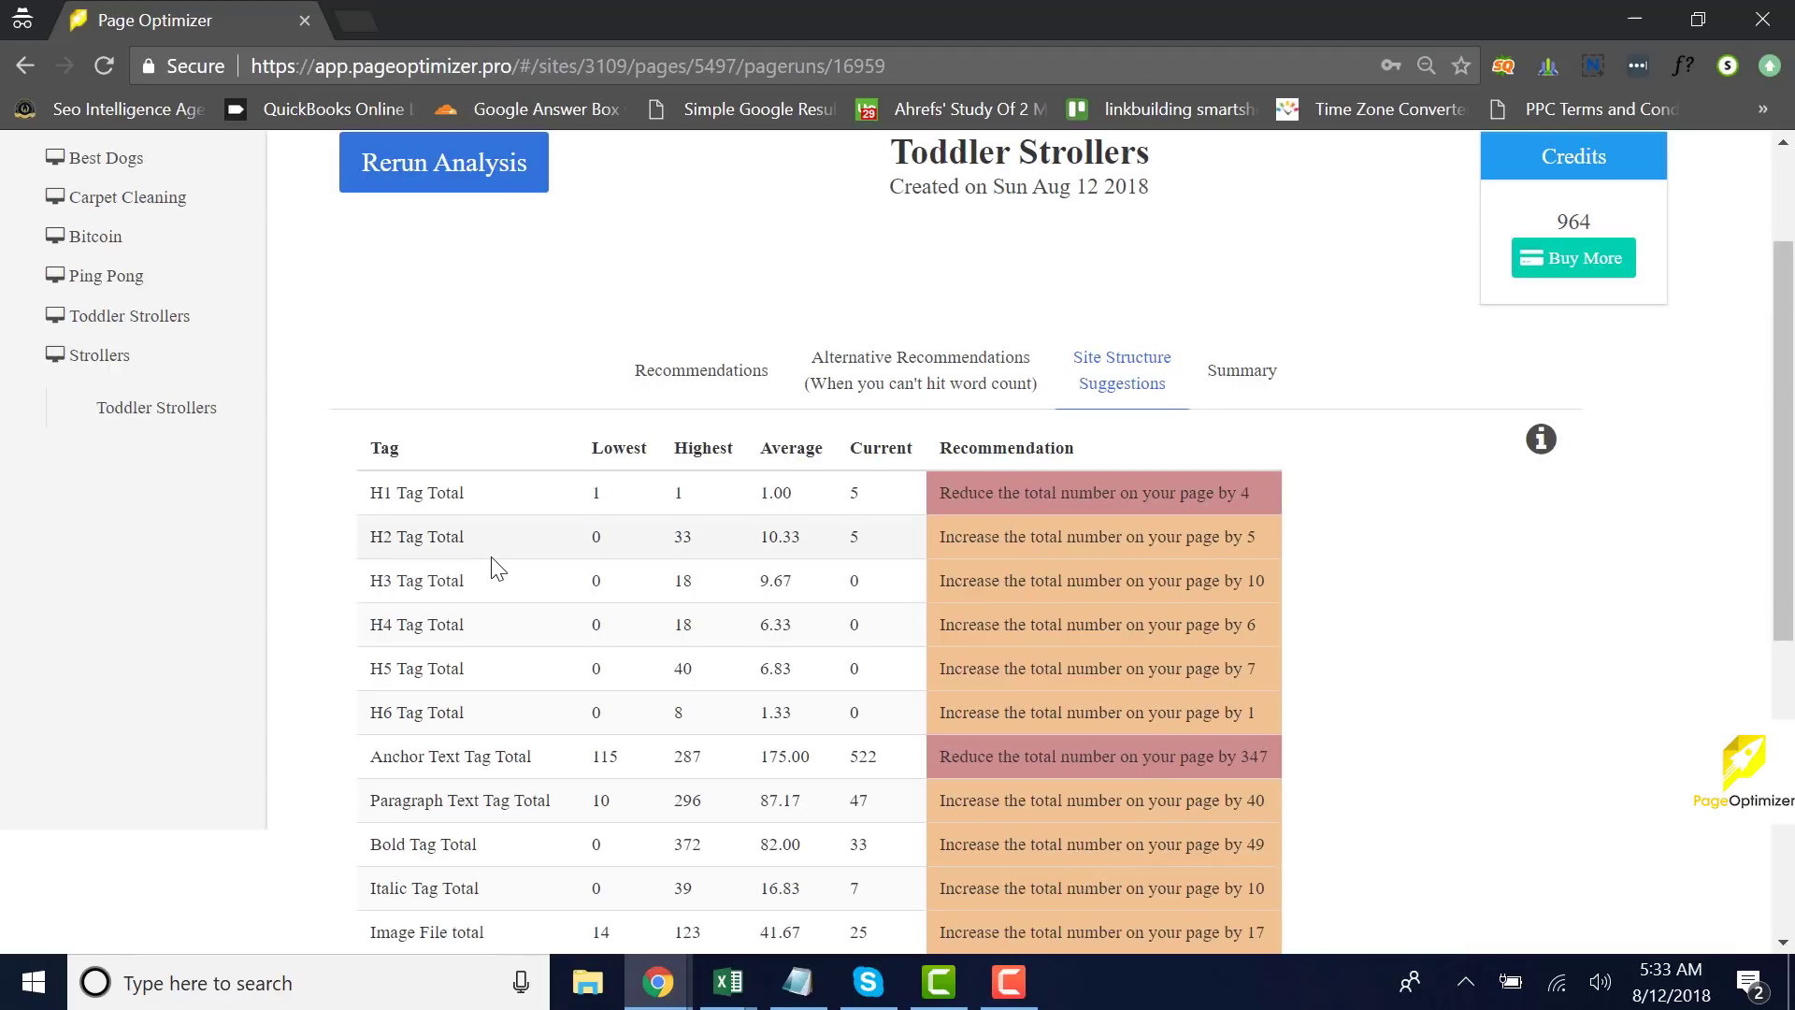
pyautogui.scroll(-3, 498, 568)
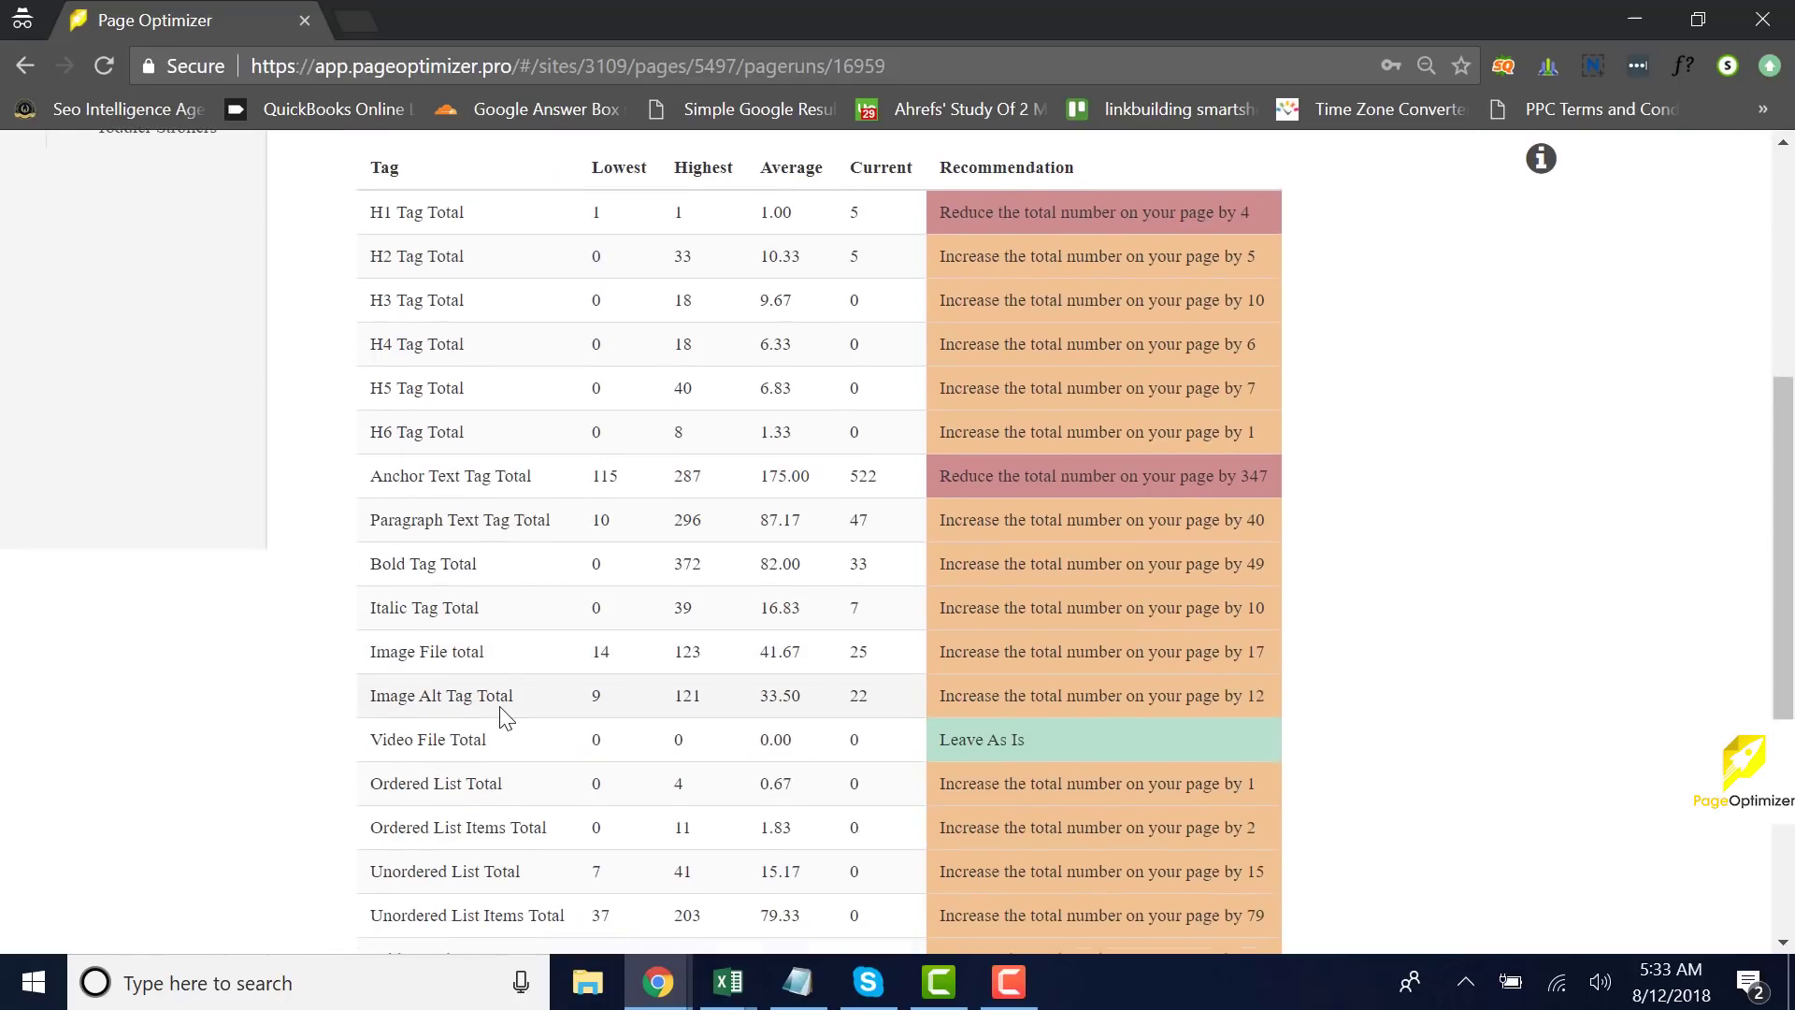
pyautogui.scroll(-1, 477, 767)
pyautogui.scroll(-1, 449, 701)
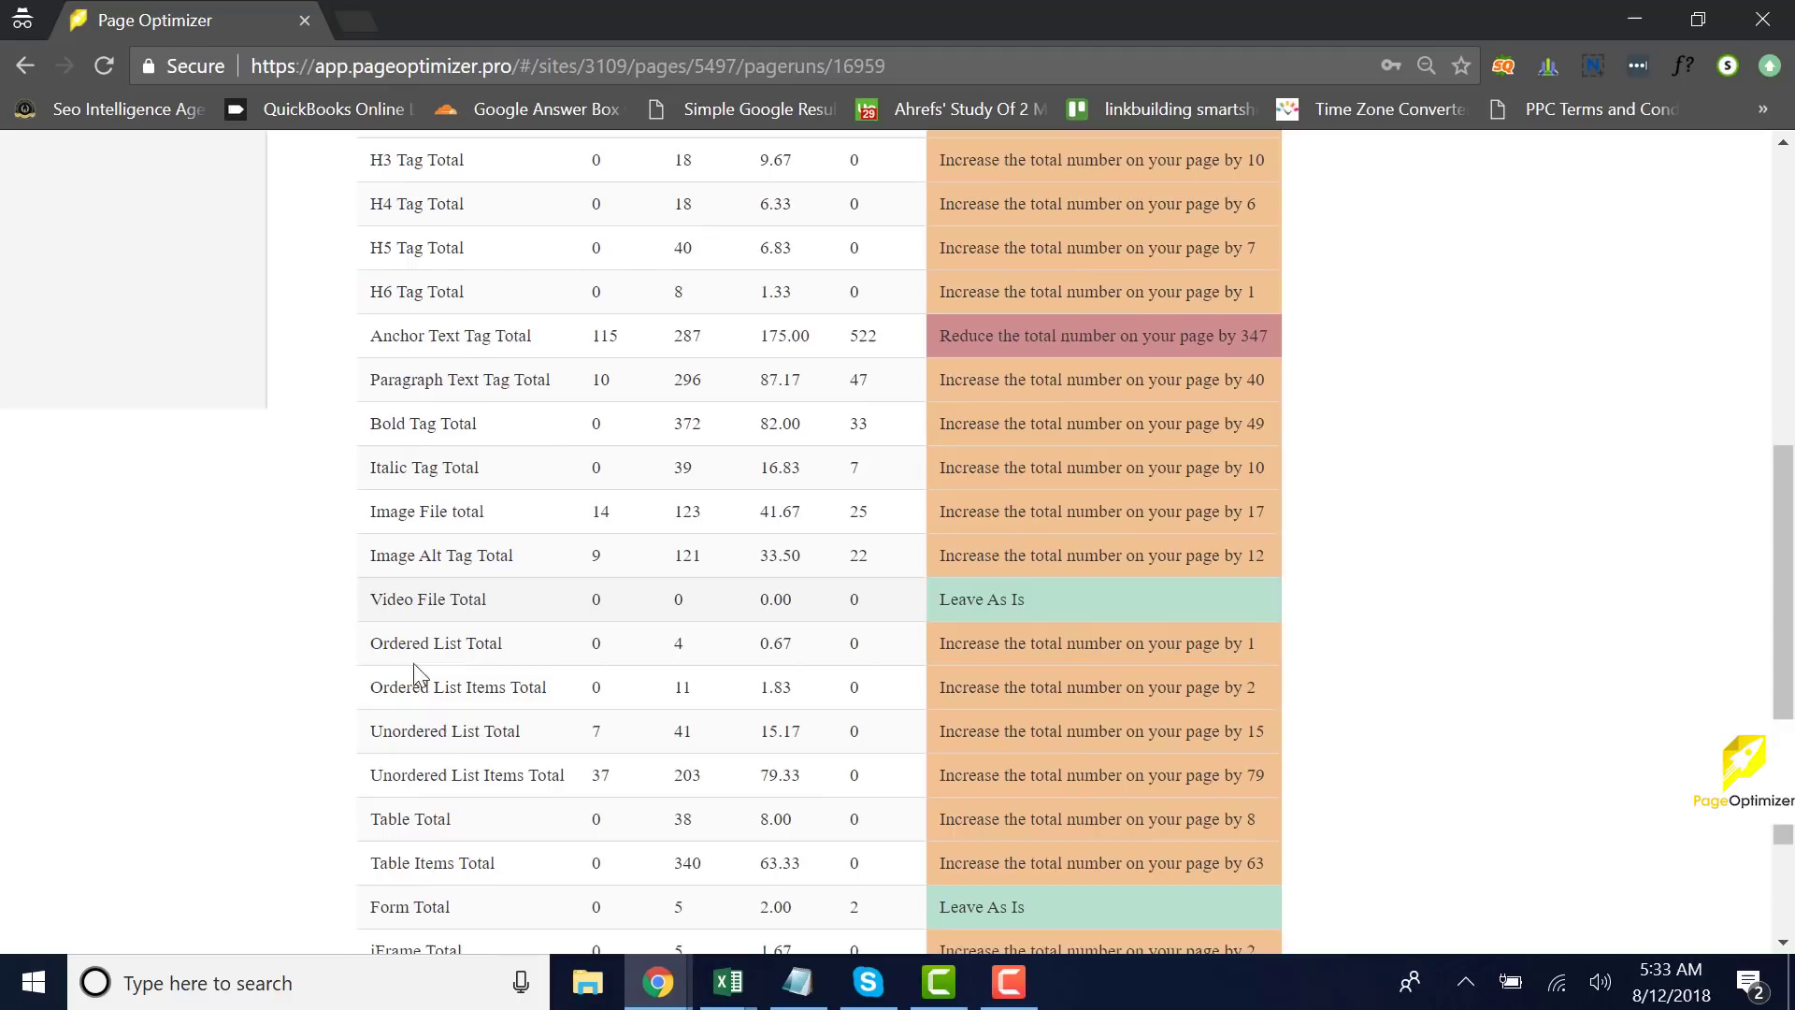
pyautogui.scroll(-2, 556, 701)
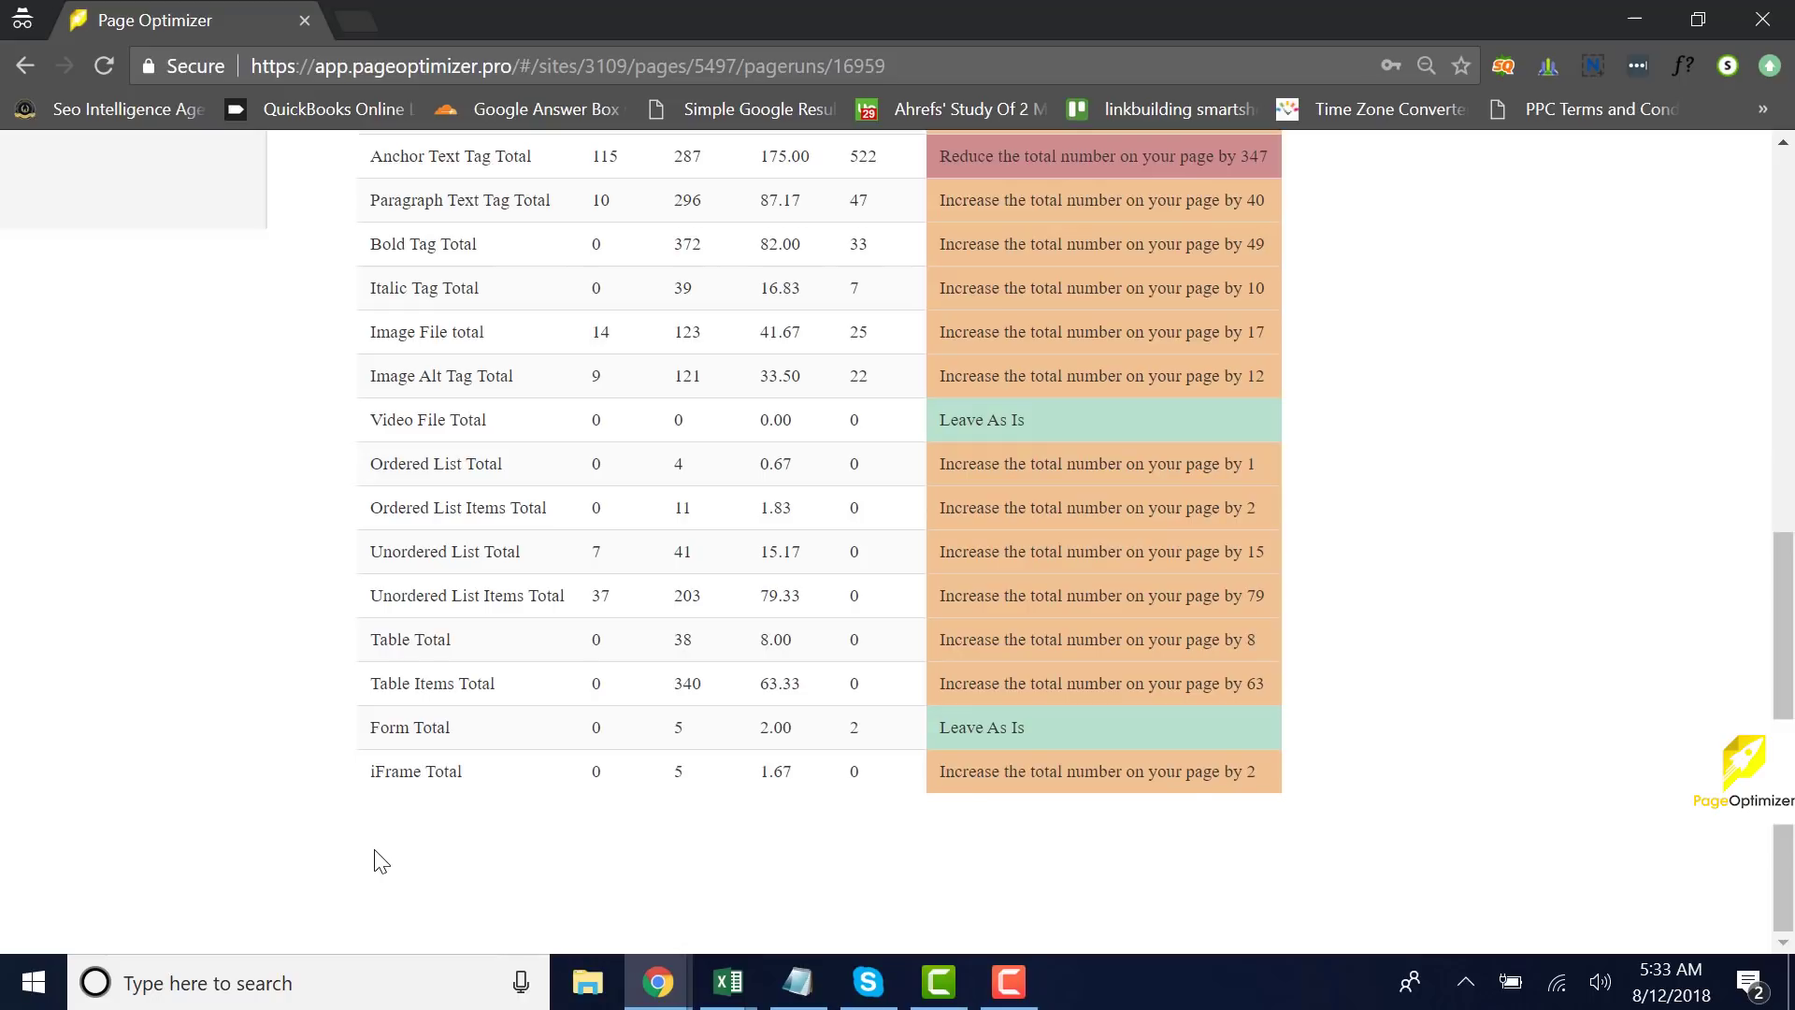
pyautogui.scroll(8, 379, 853)
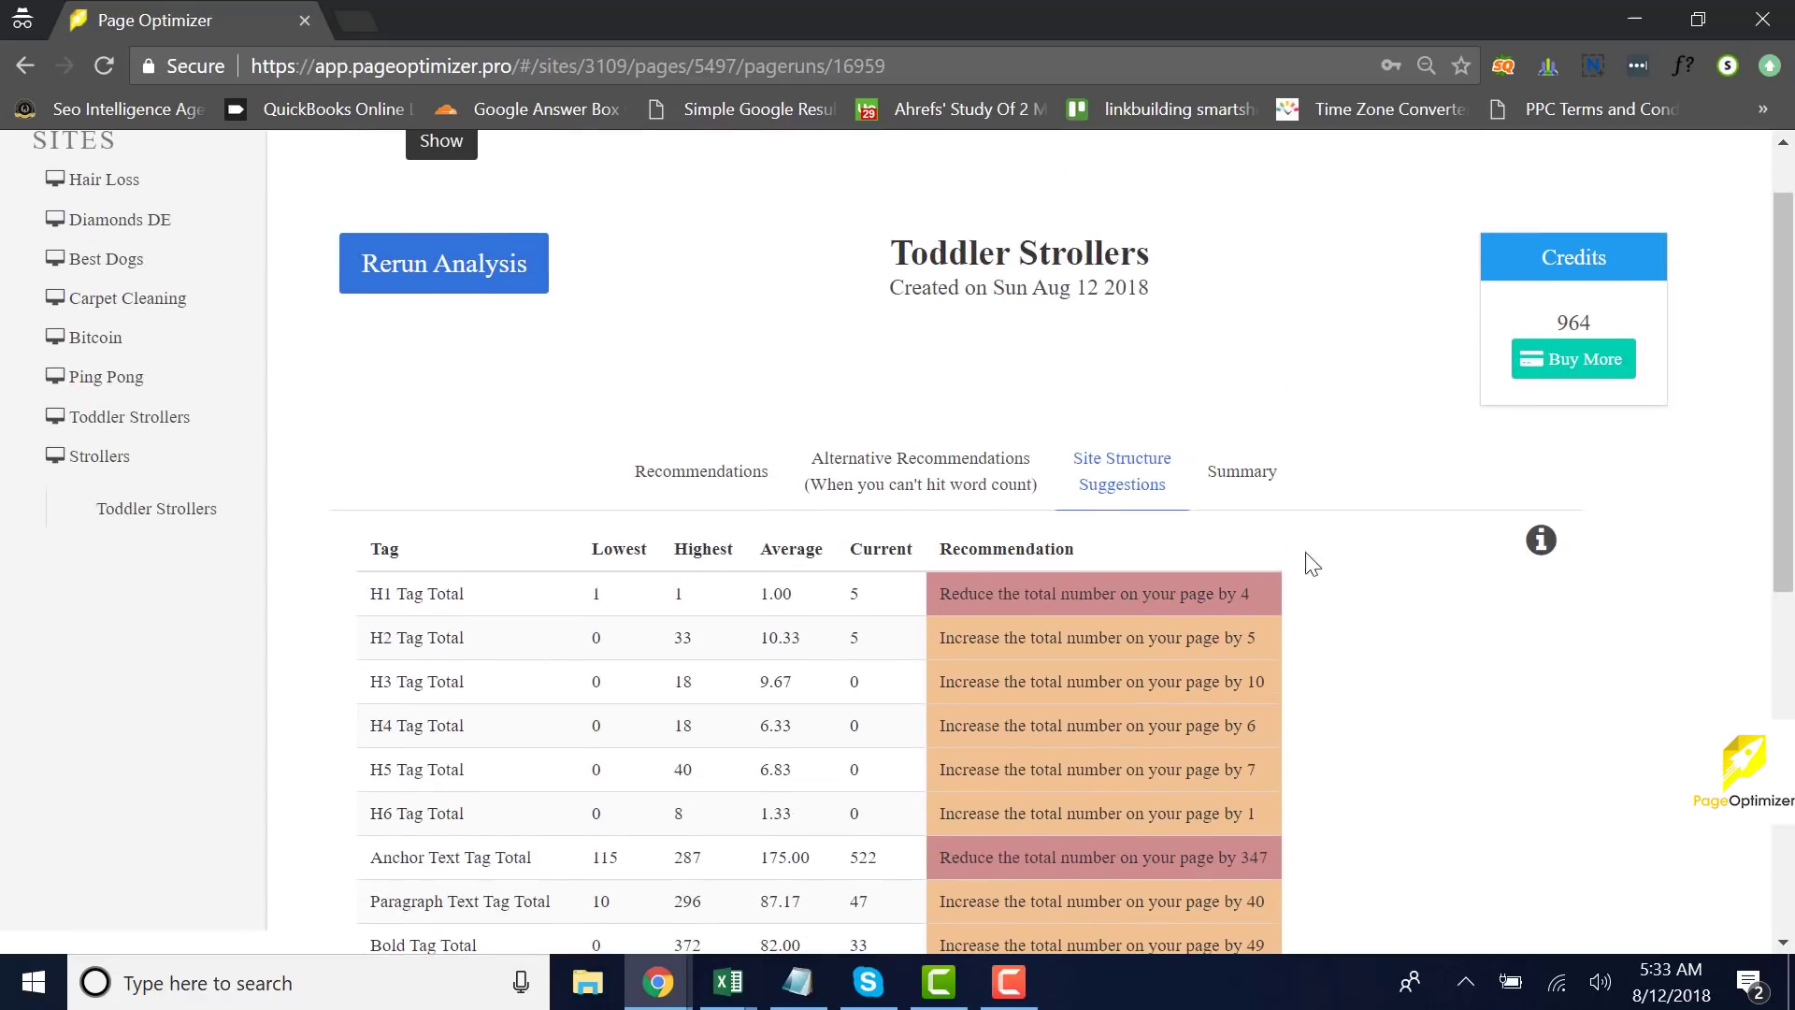
# - Open the analysis Summary and review the page score, word count and optimization charts, keyword, variations and competitors
pyautogui.click(1240, 486)
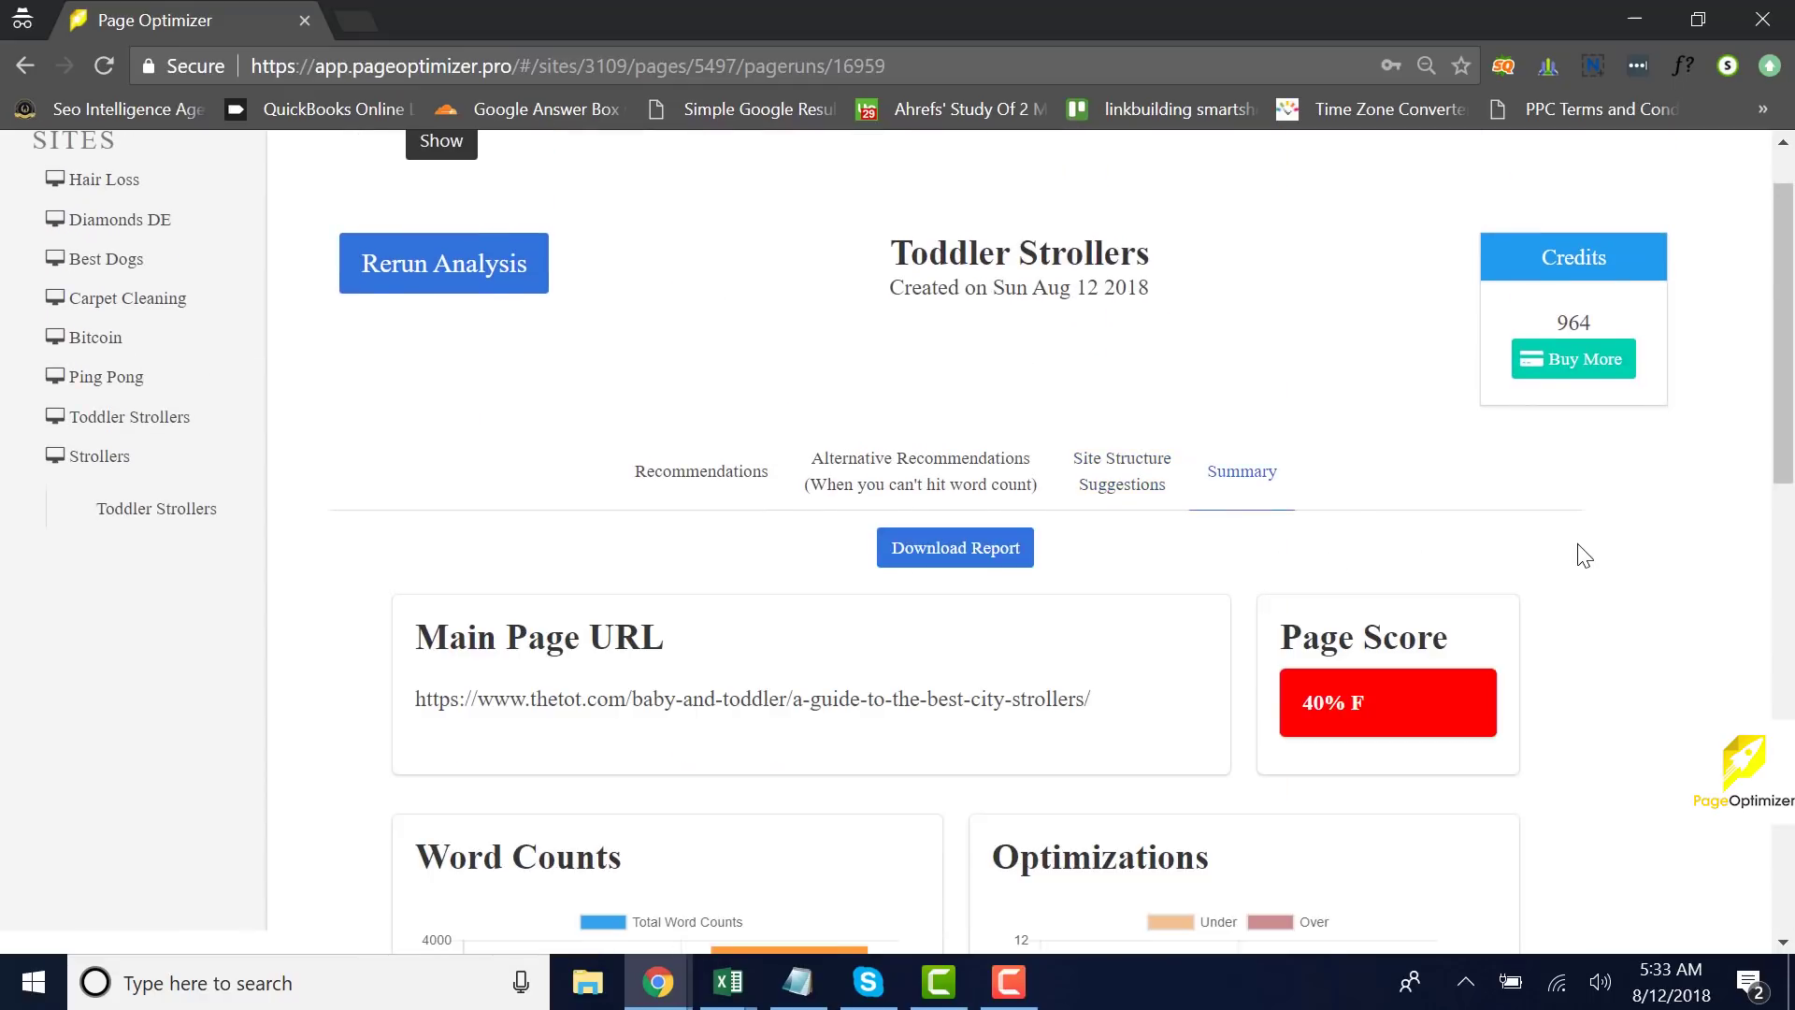
pyautogui.scroll(-3, 1583, 552)
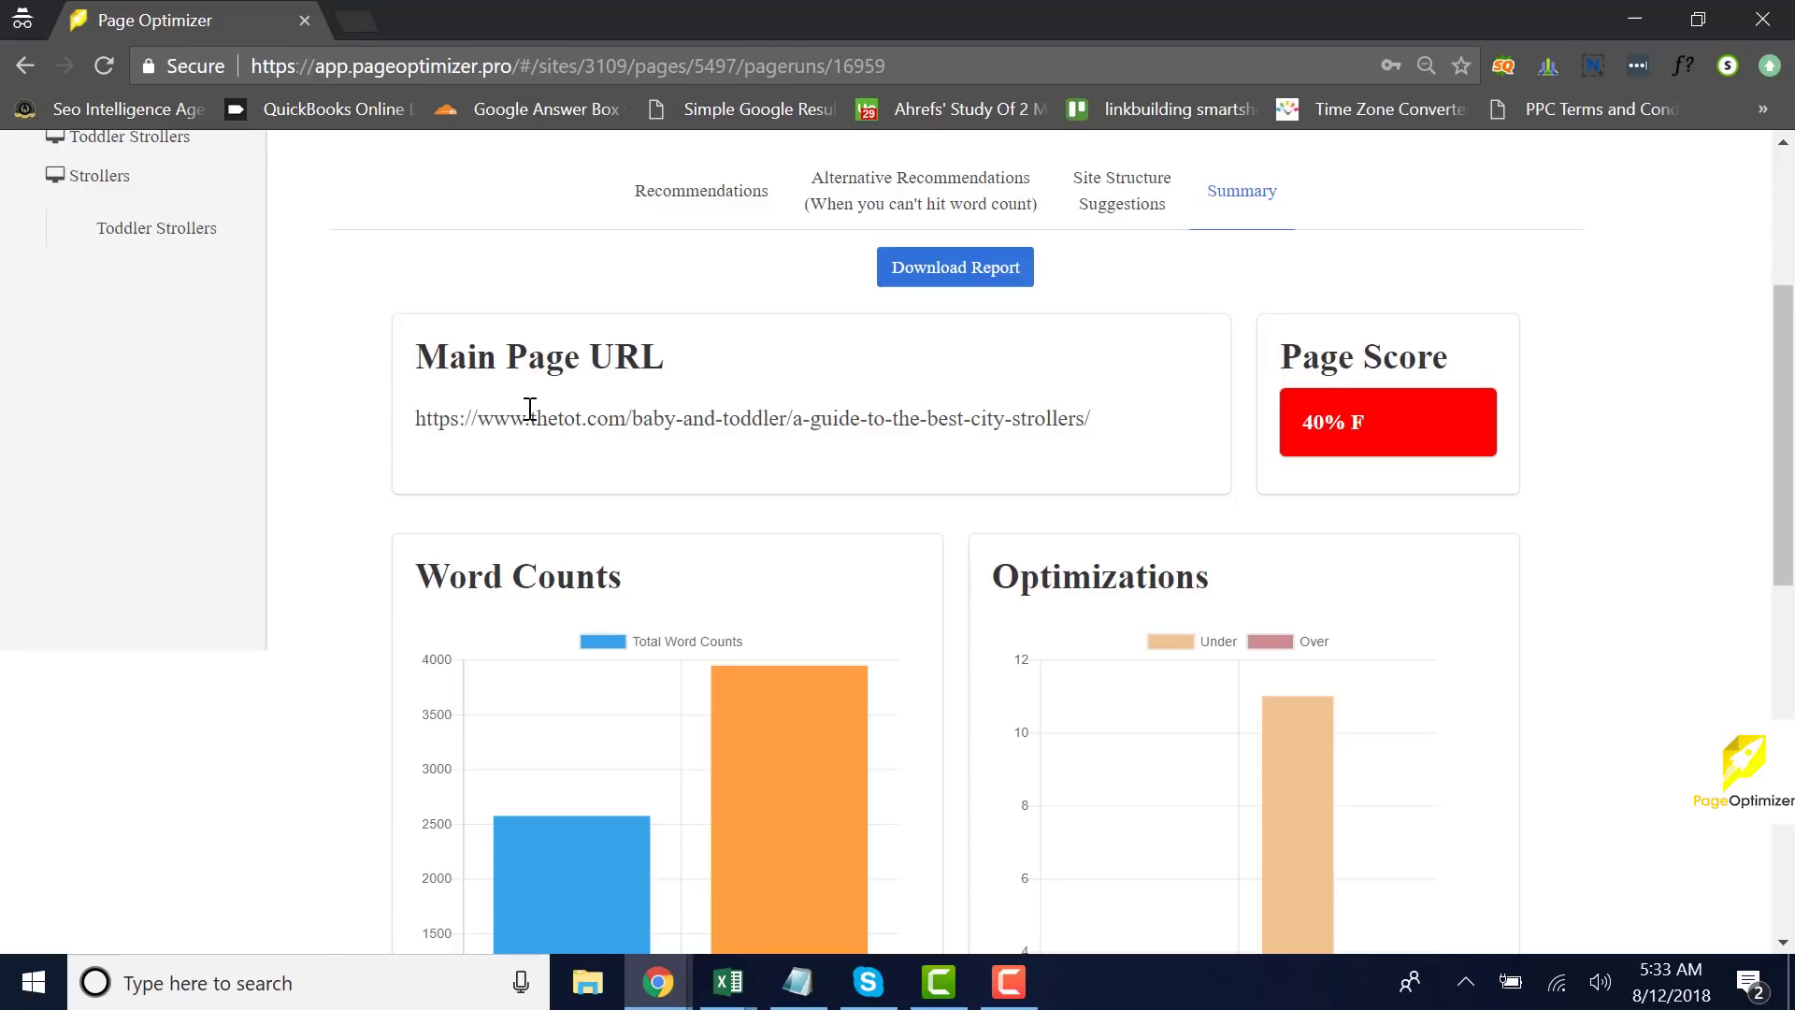
pyautogui.scroll(-3, 1056, 440)
pyautogui.scroll(-2, 1056, 439)
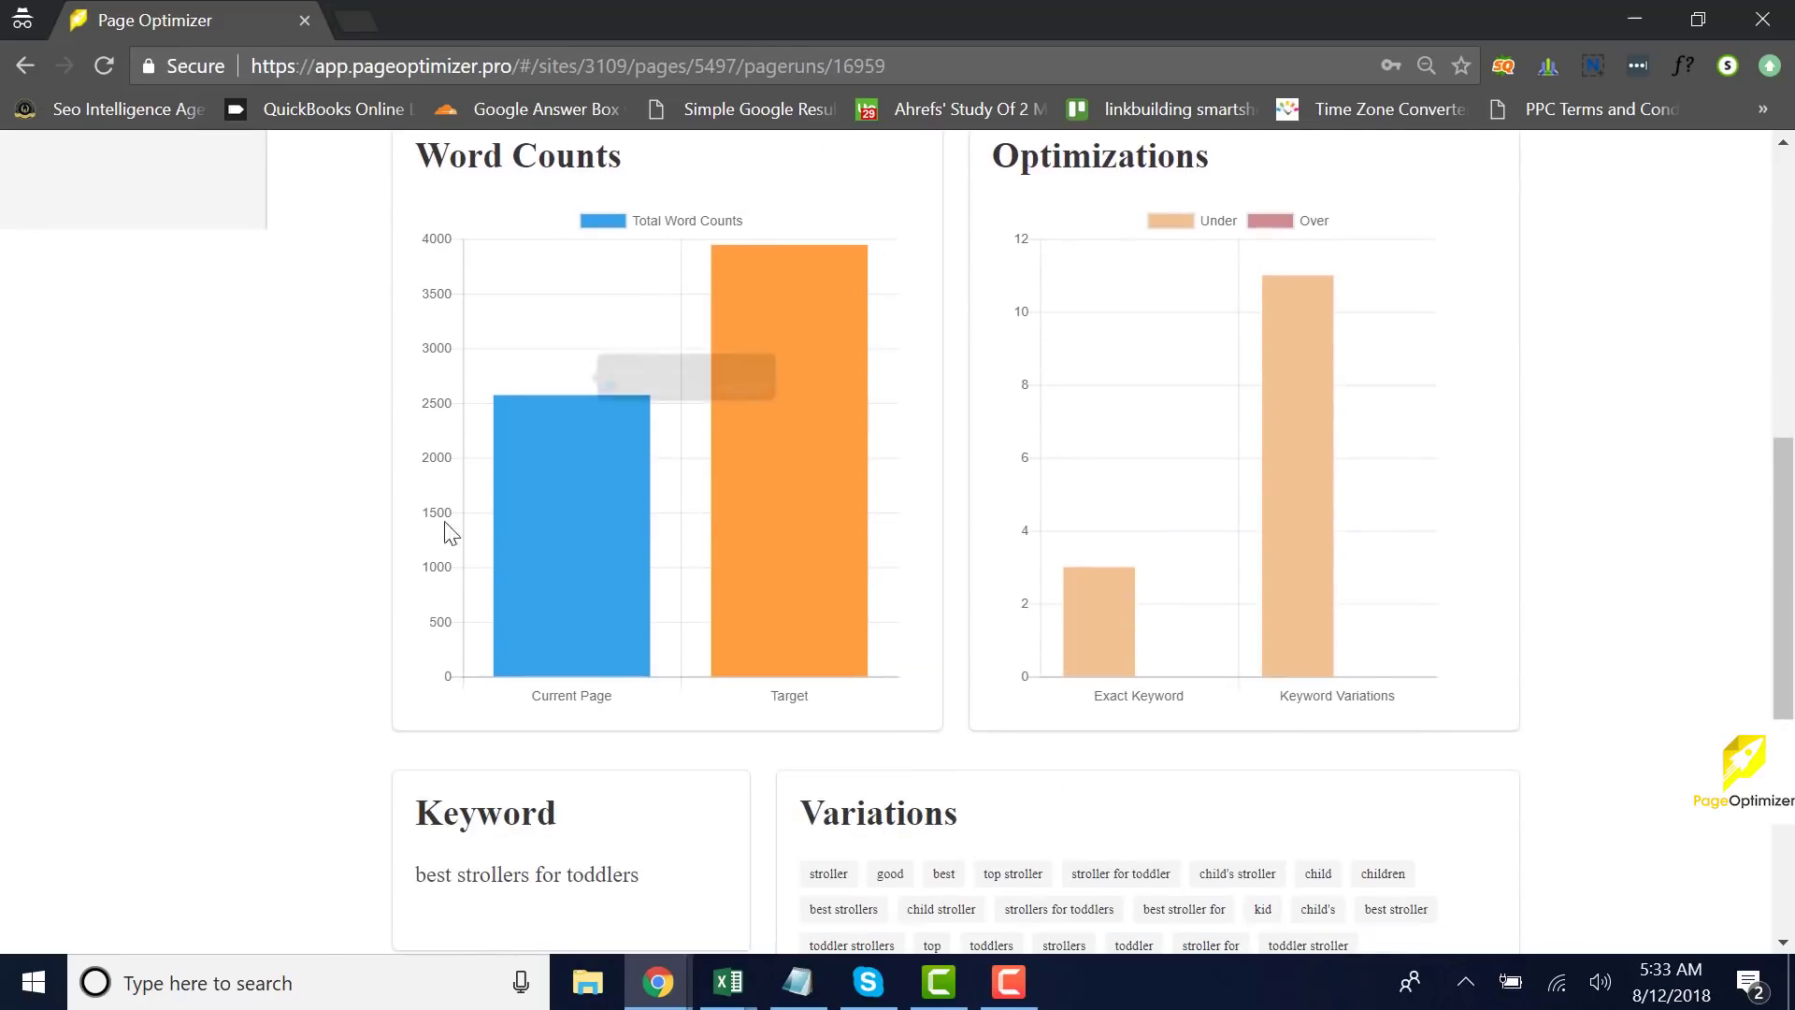
pyautogui.scroll(-5, 1299, 533)
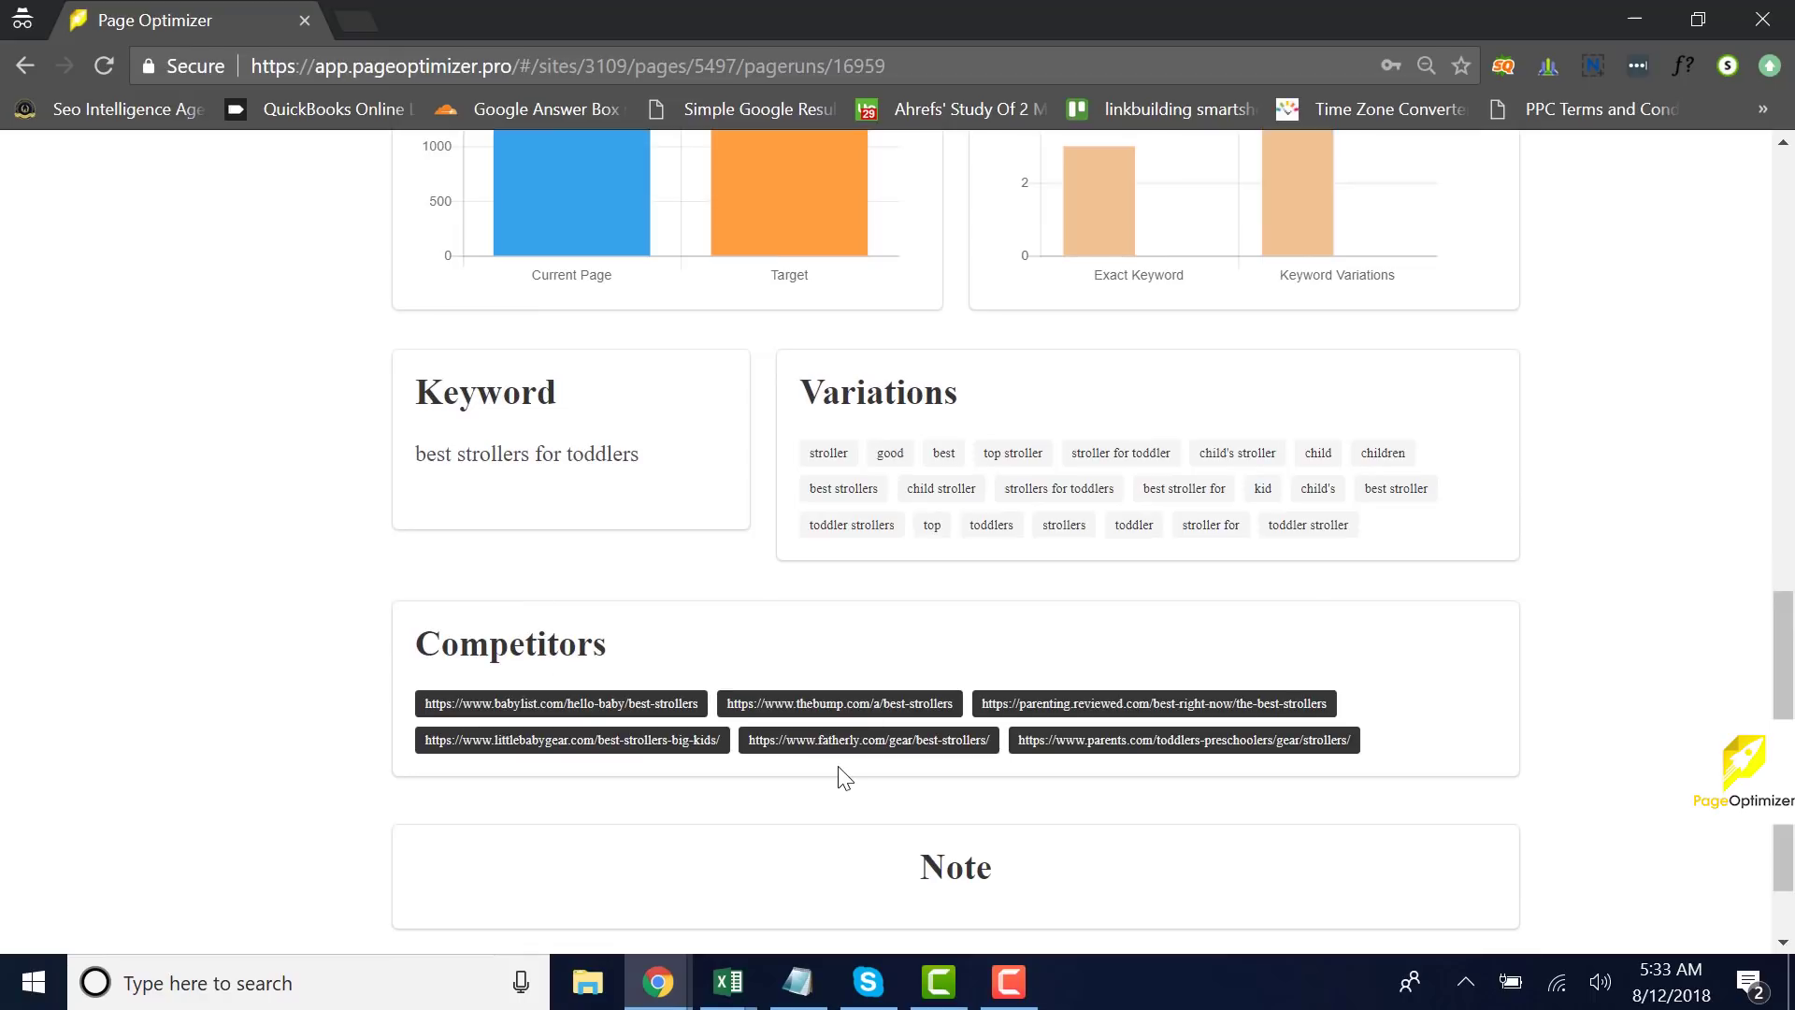
pyautogui.scroll(12, 841, 776)
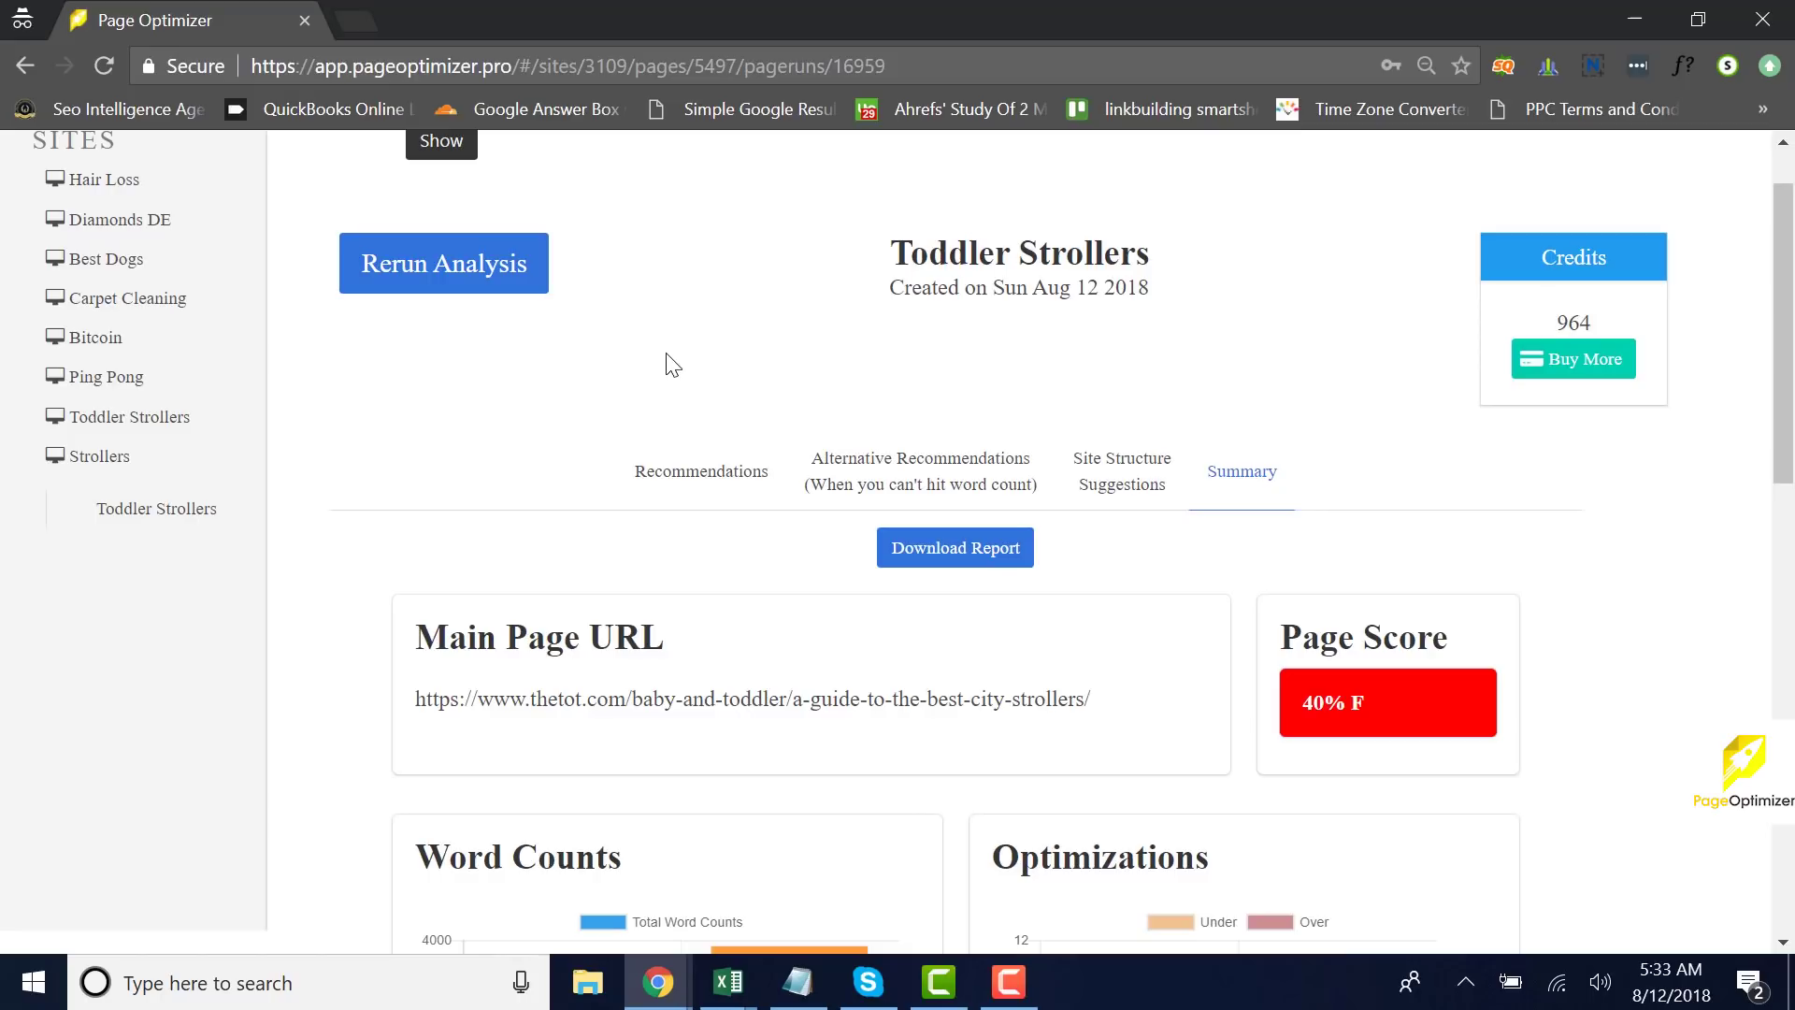
# - Open the rerun form for the Toddler Strollers analysis and review its prefilled page URL, keyword, variations, competitors and notes field
pyautogui.click(412, 267)
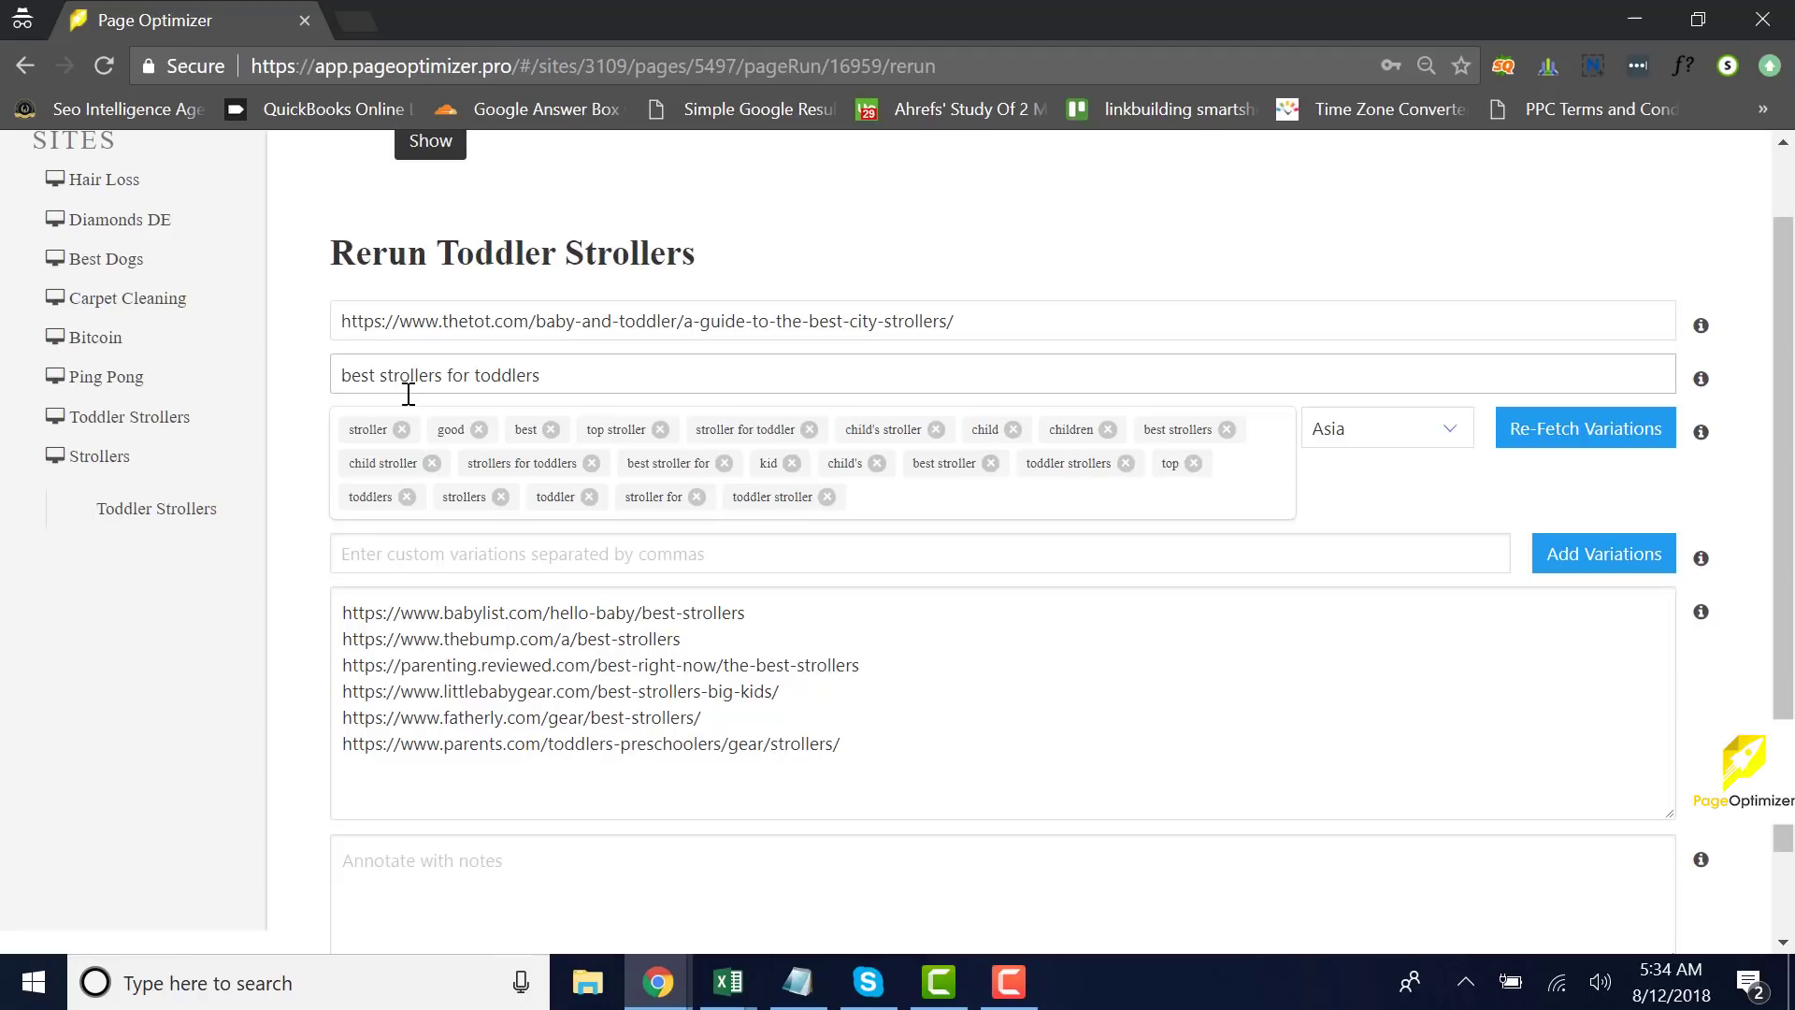
pyautogui.scroll(-1, 1254, 719)
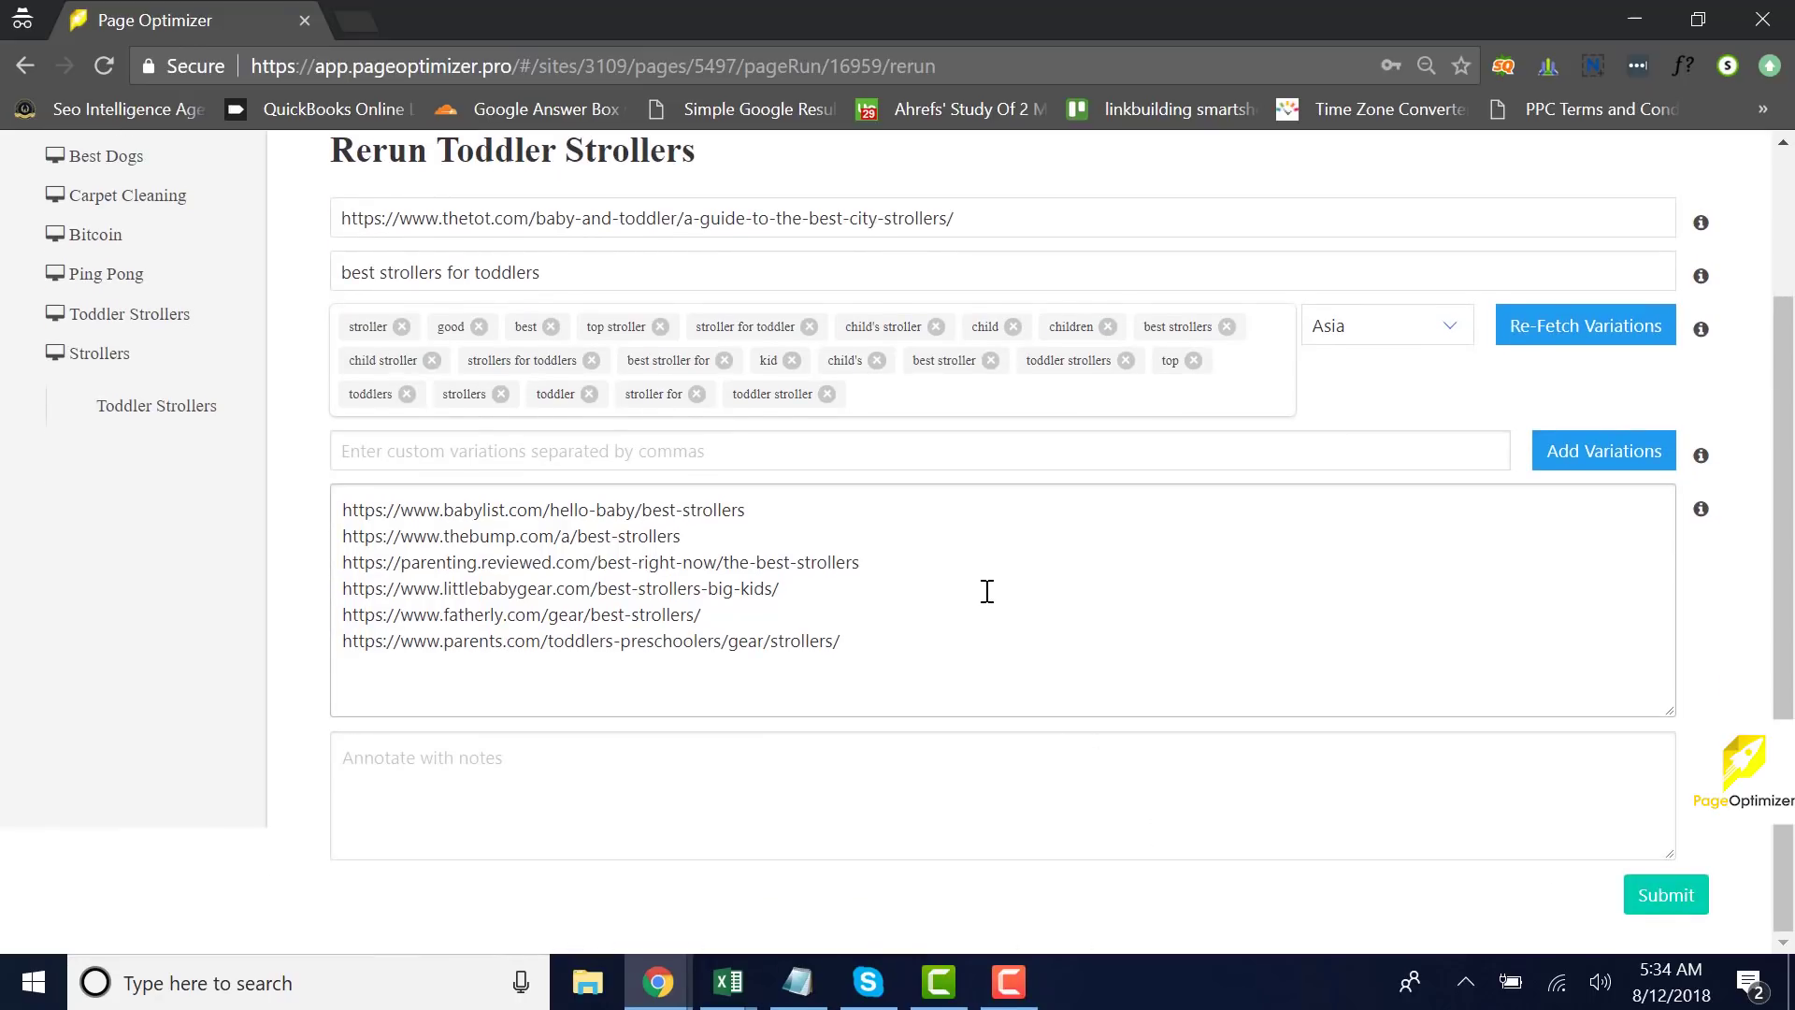
# - View the Contact Us form with its name, email and message fields, and close it without sending anything
pyautogui.scroll(2, 986, 591)
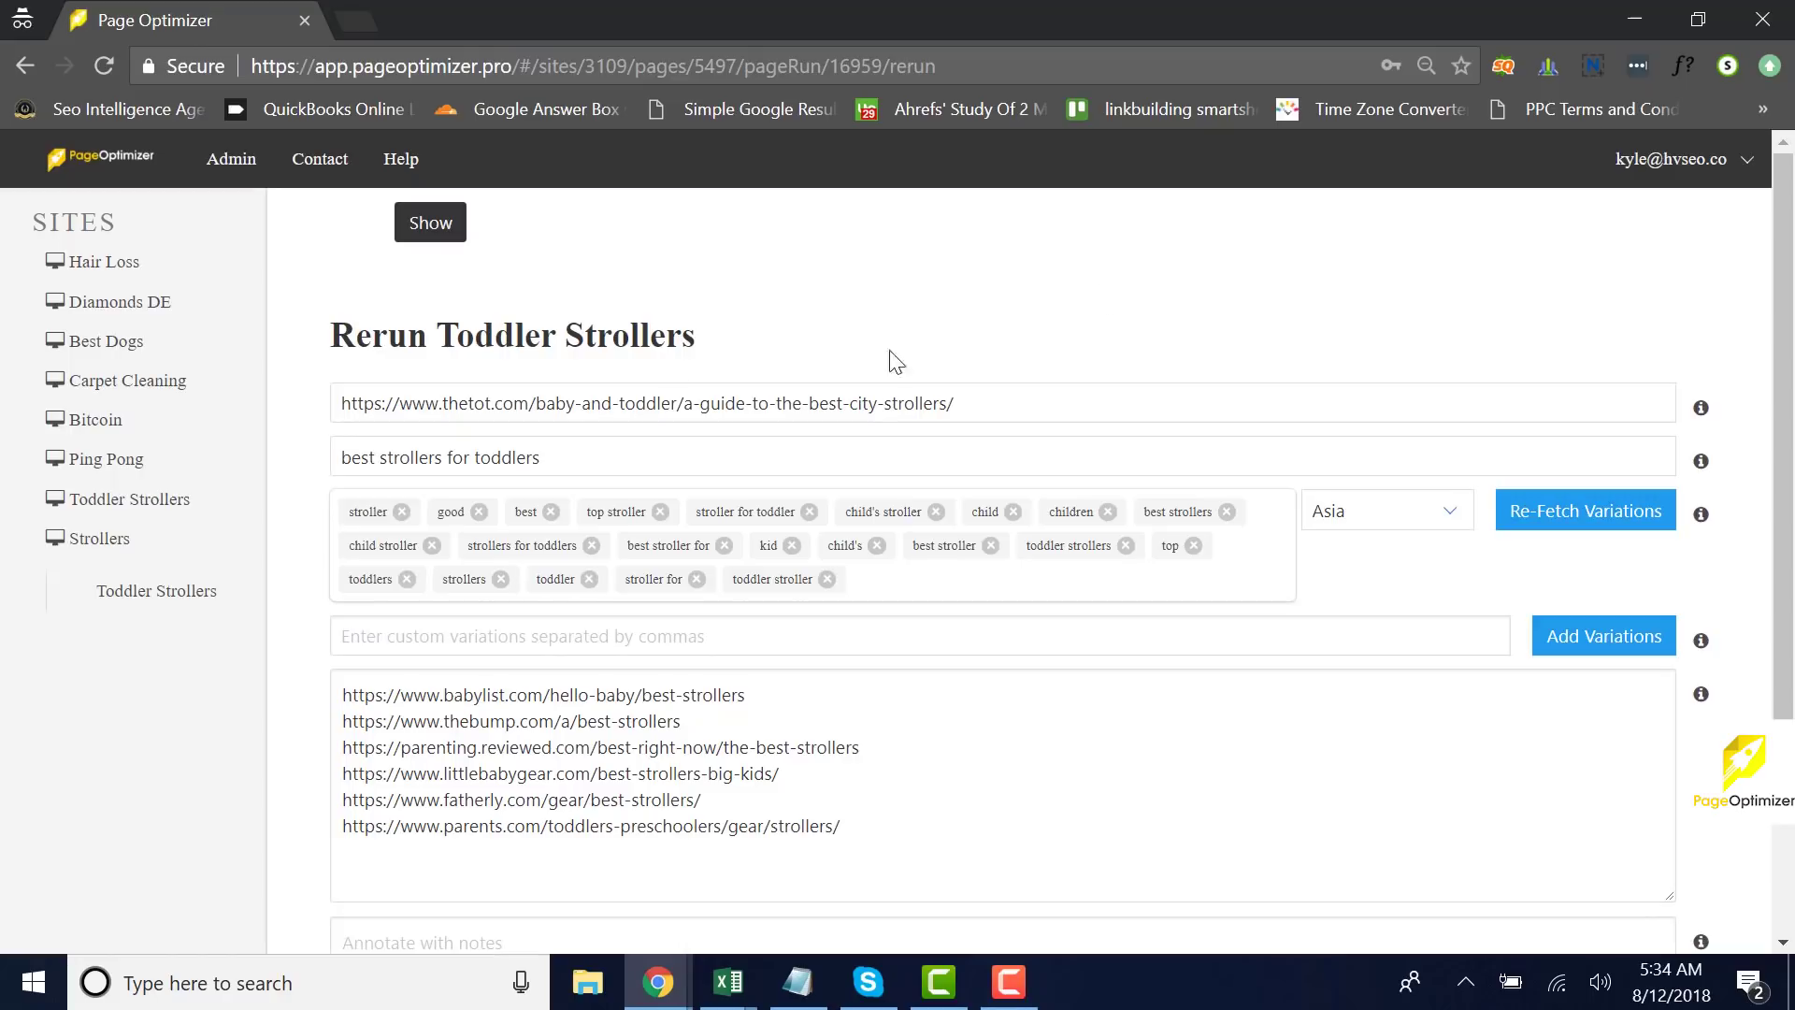
pyautogui.click(314, 166)
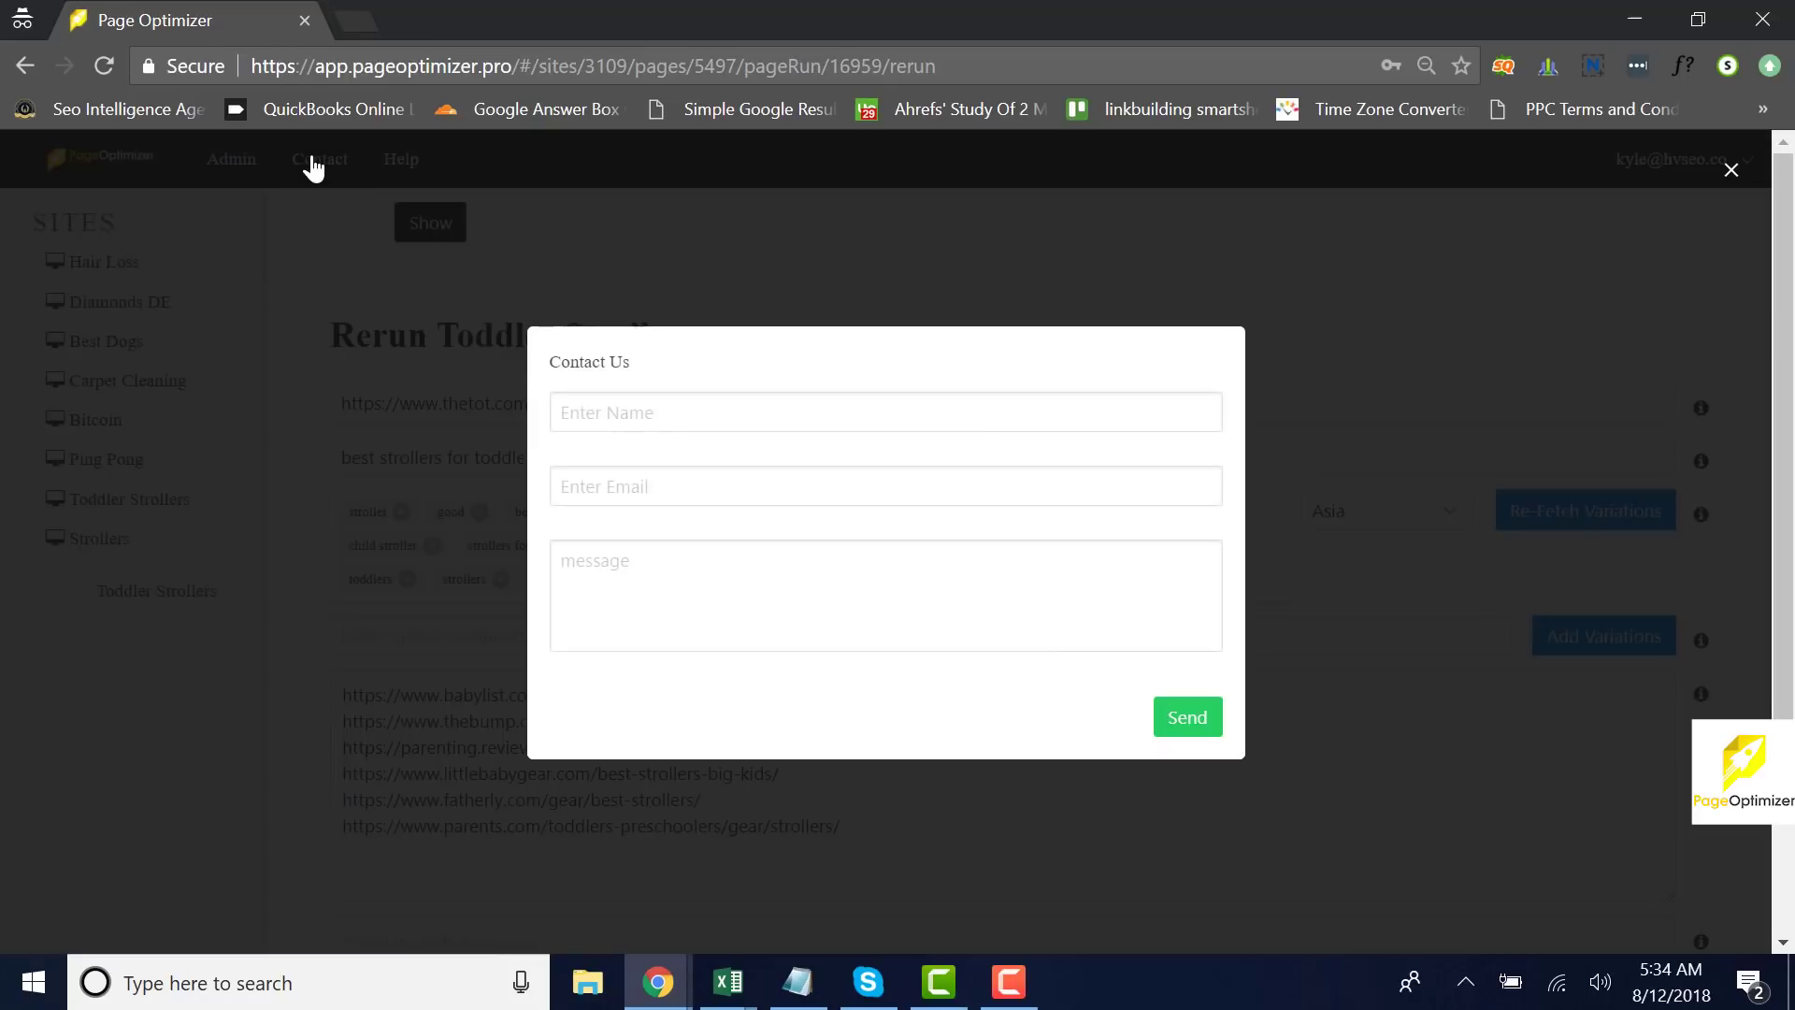
pyautogui.click(1584, 266)
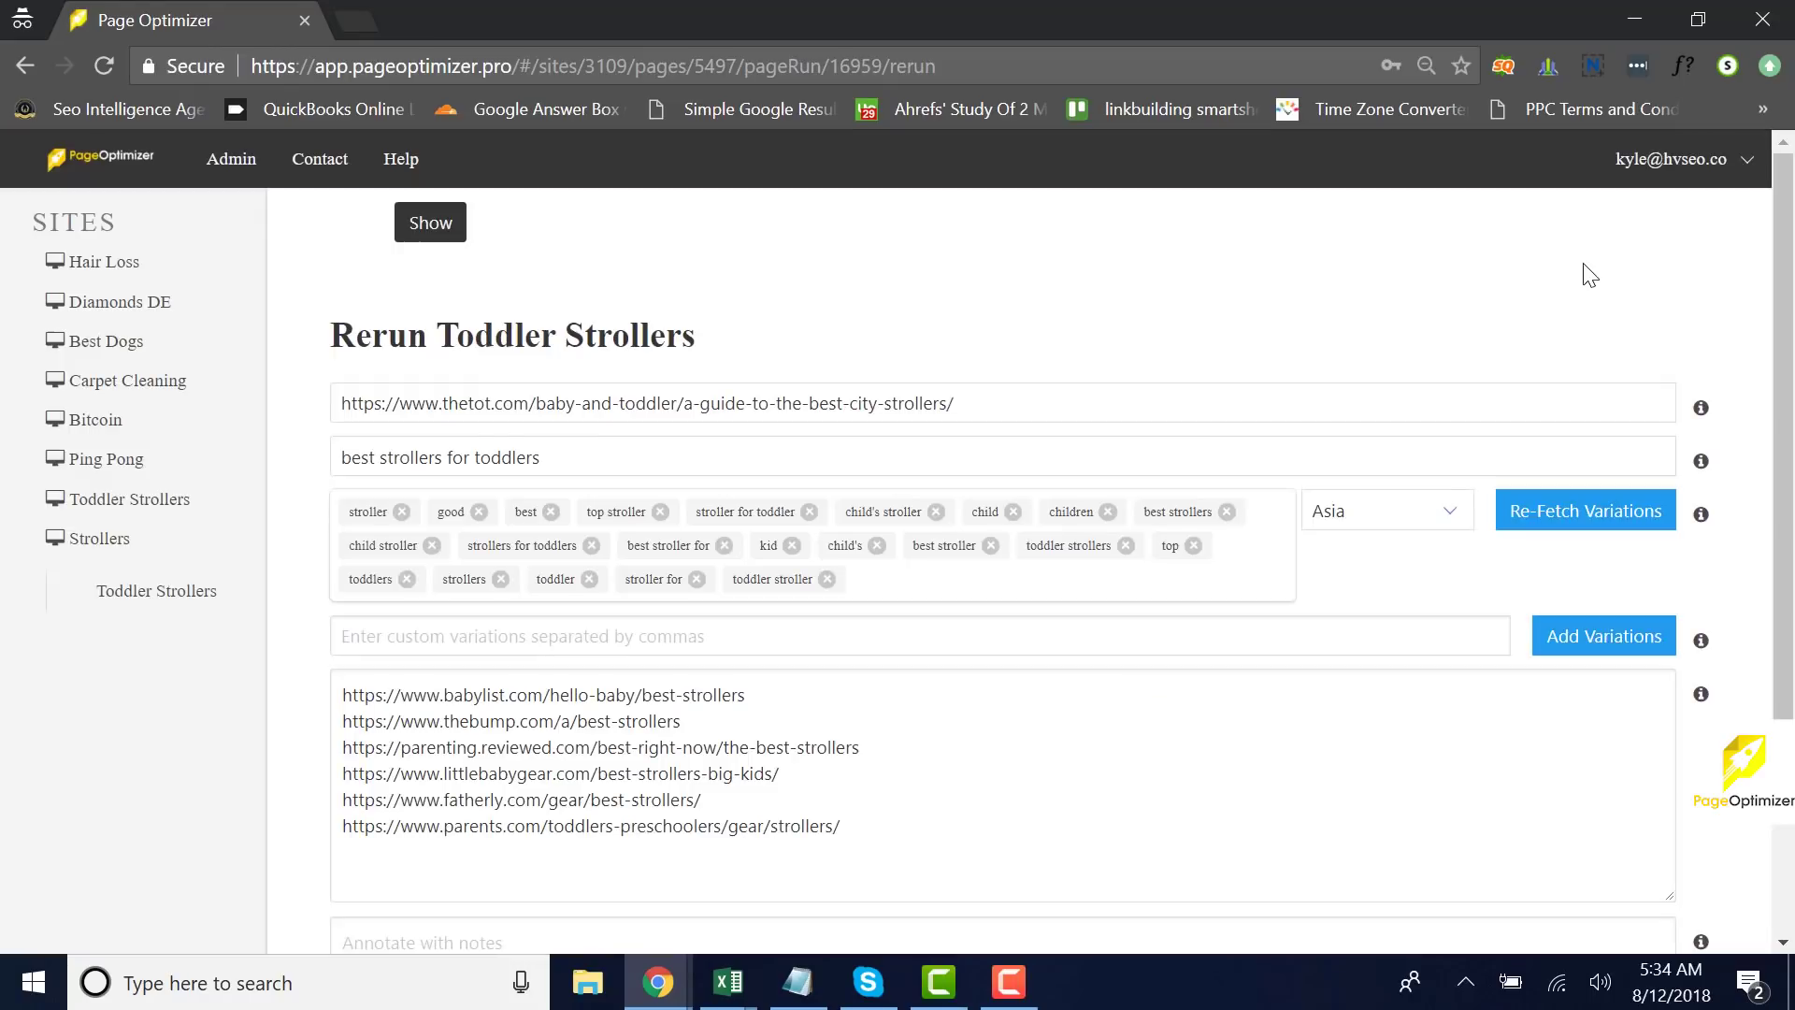